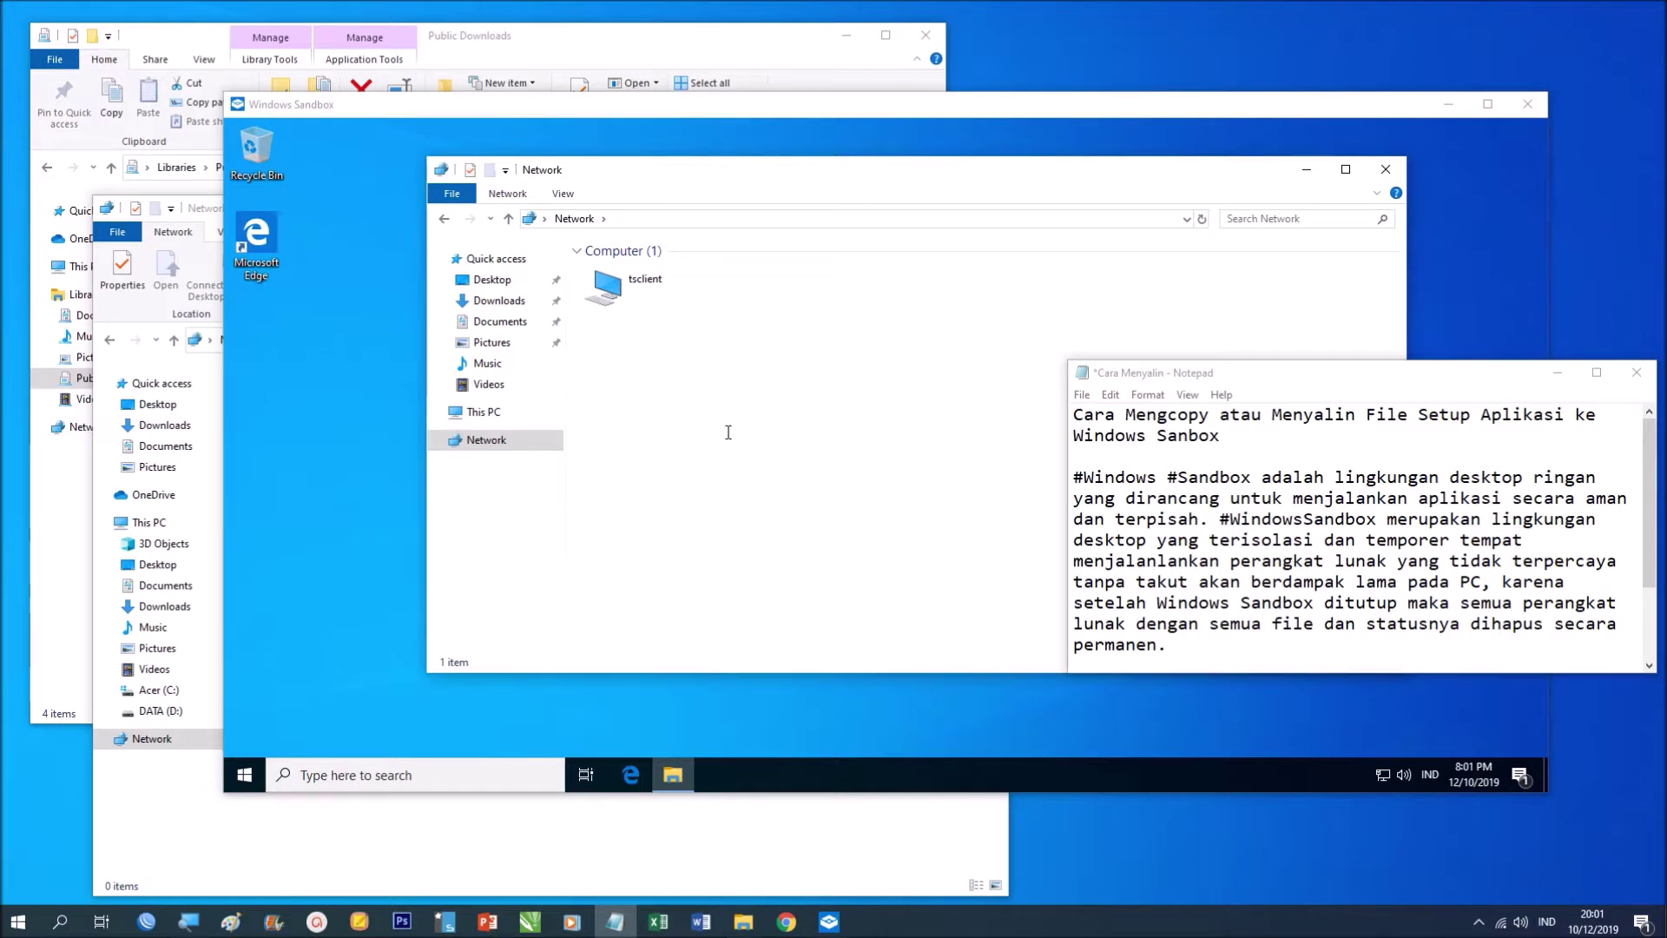
# - Compare the applications available on the host PC with those available inside Windows Sandbox
pyautogui.hotkey('alt', 'Tab')
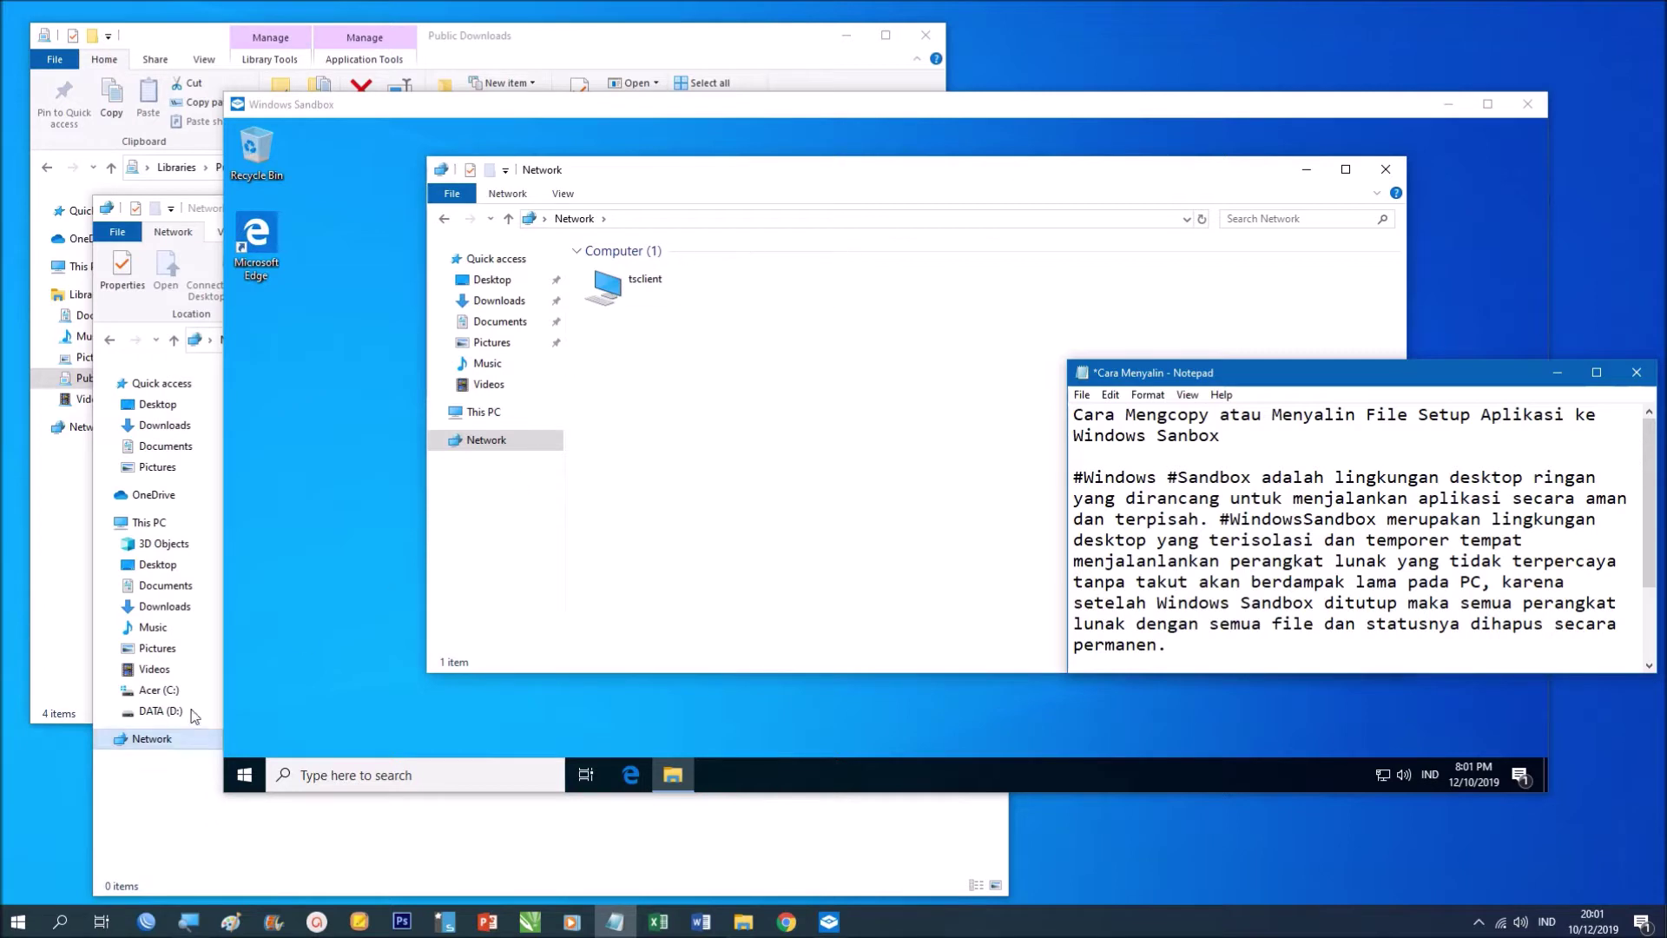
pyautogui.click(70, 804)
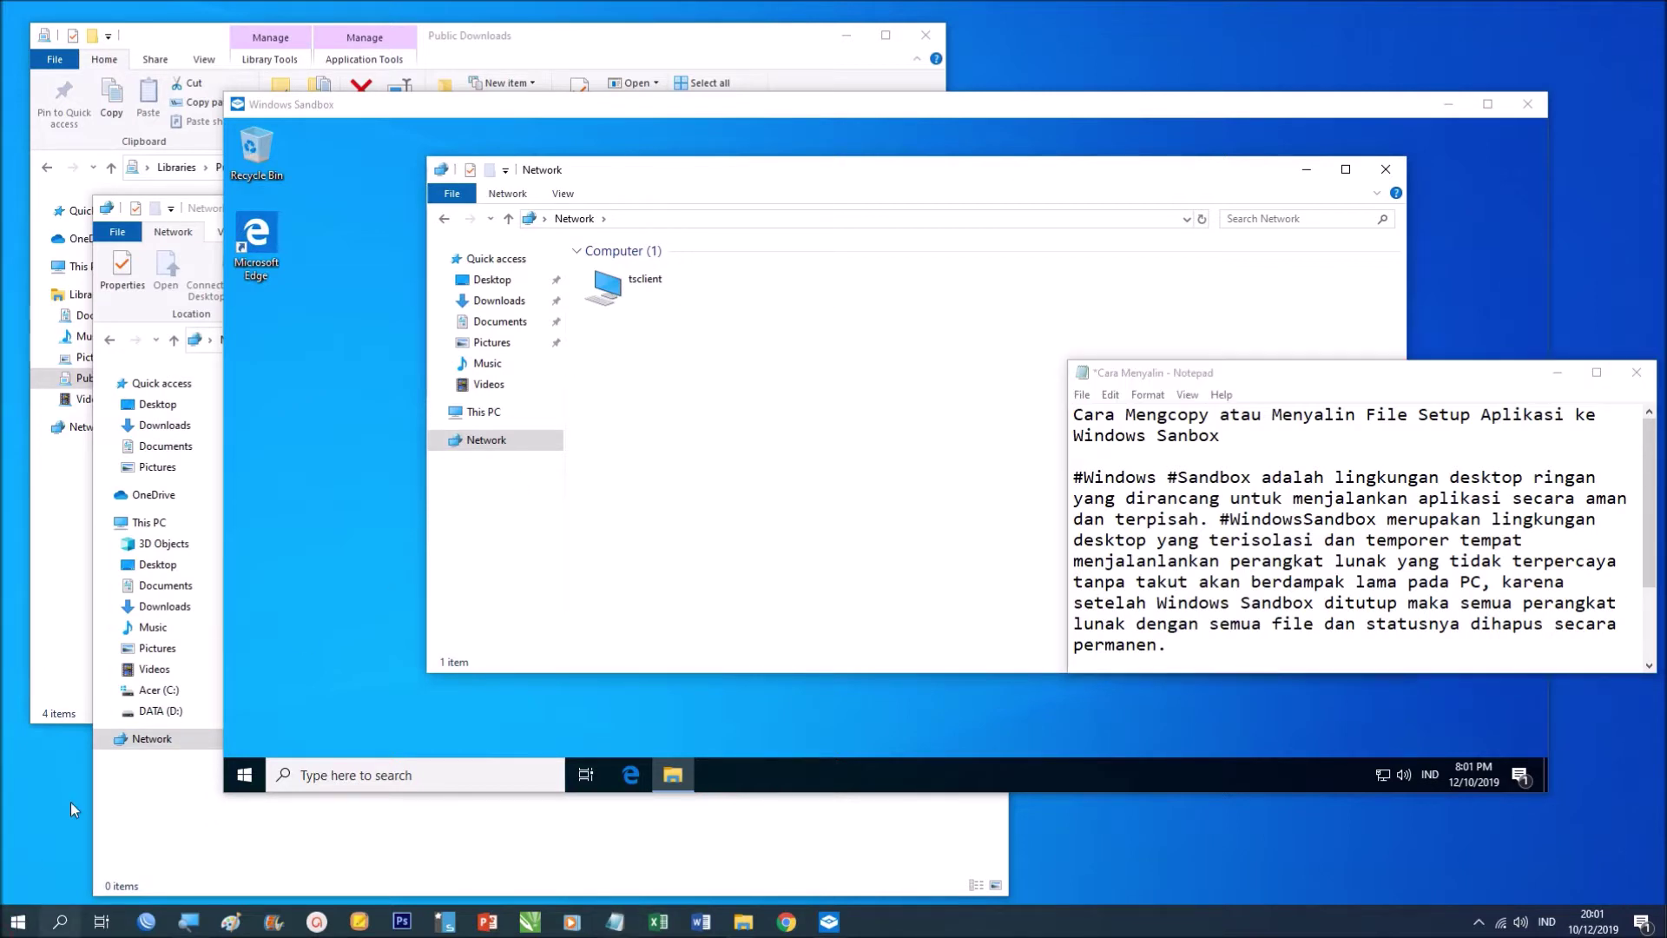
pyautogui.press('super')
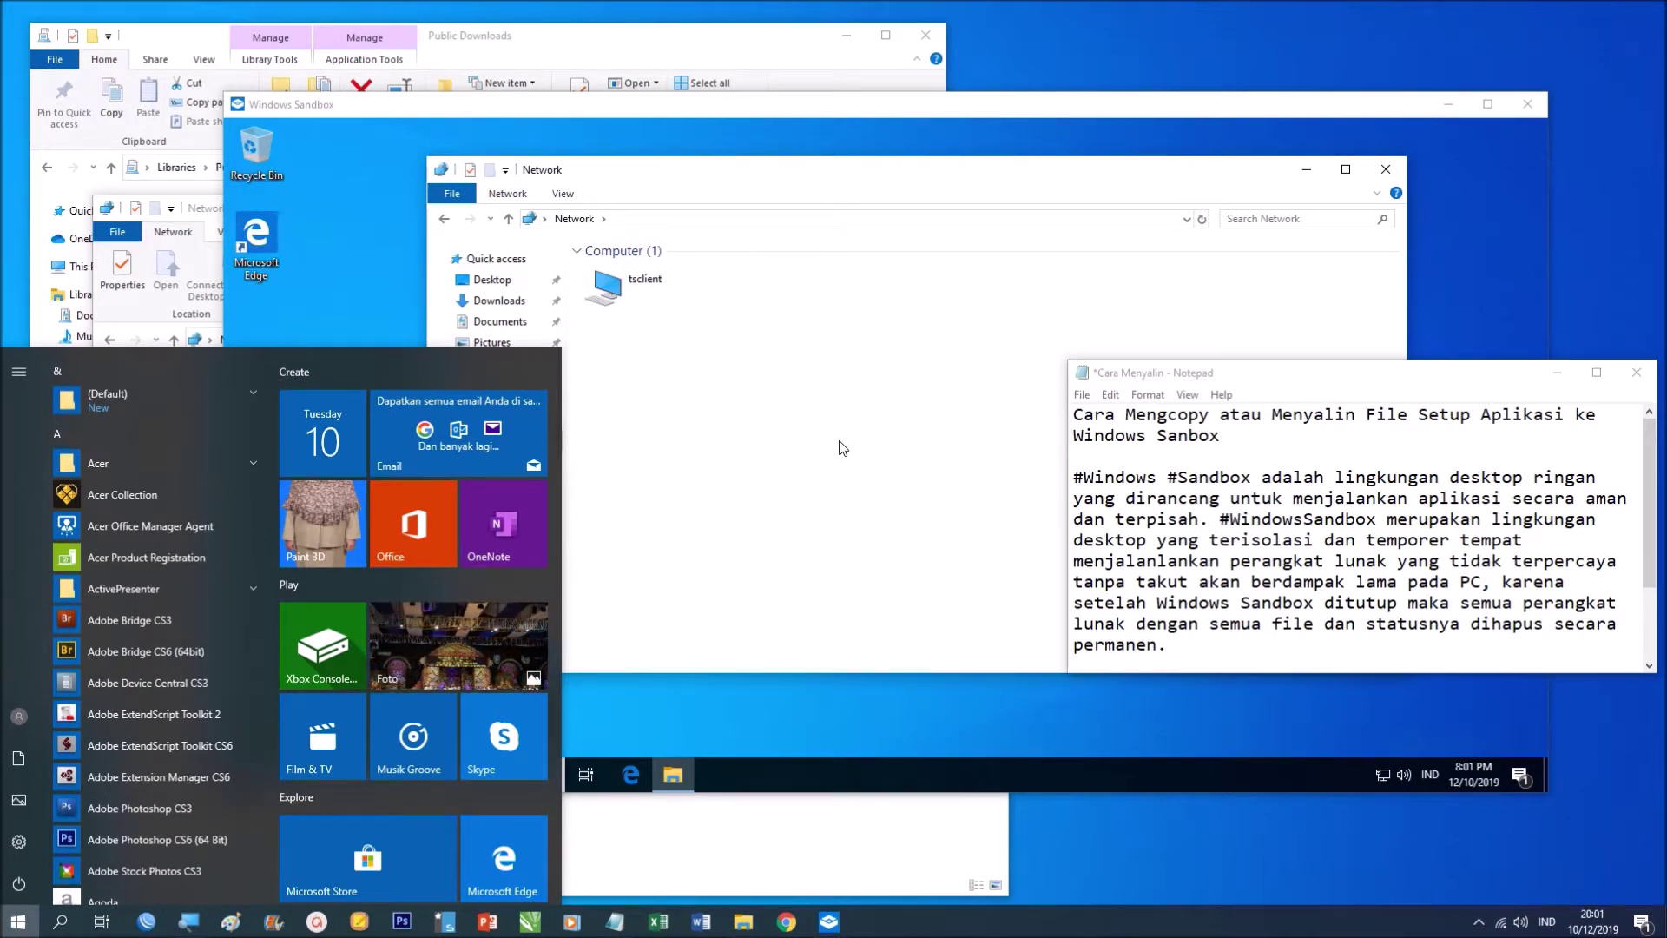
pyautogui.click(800, 469)
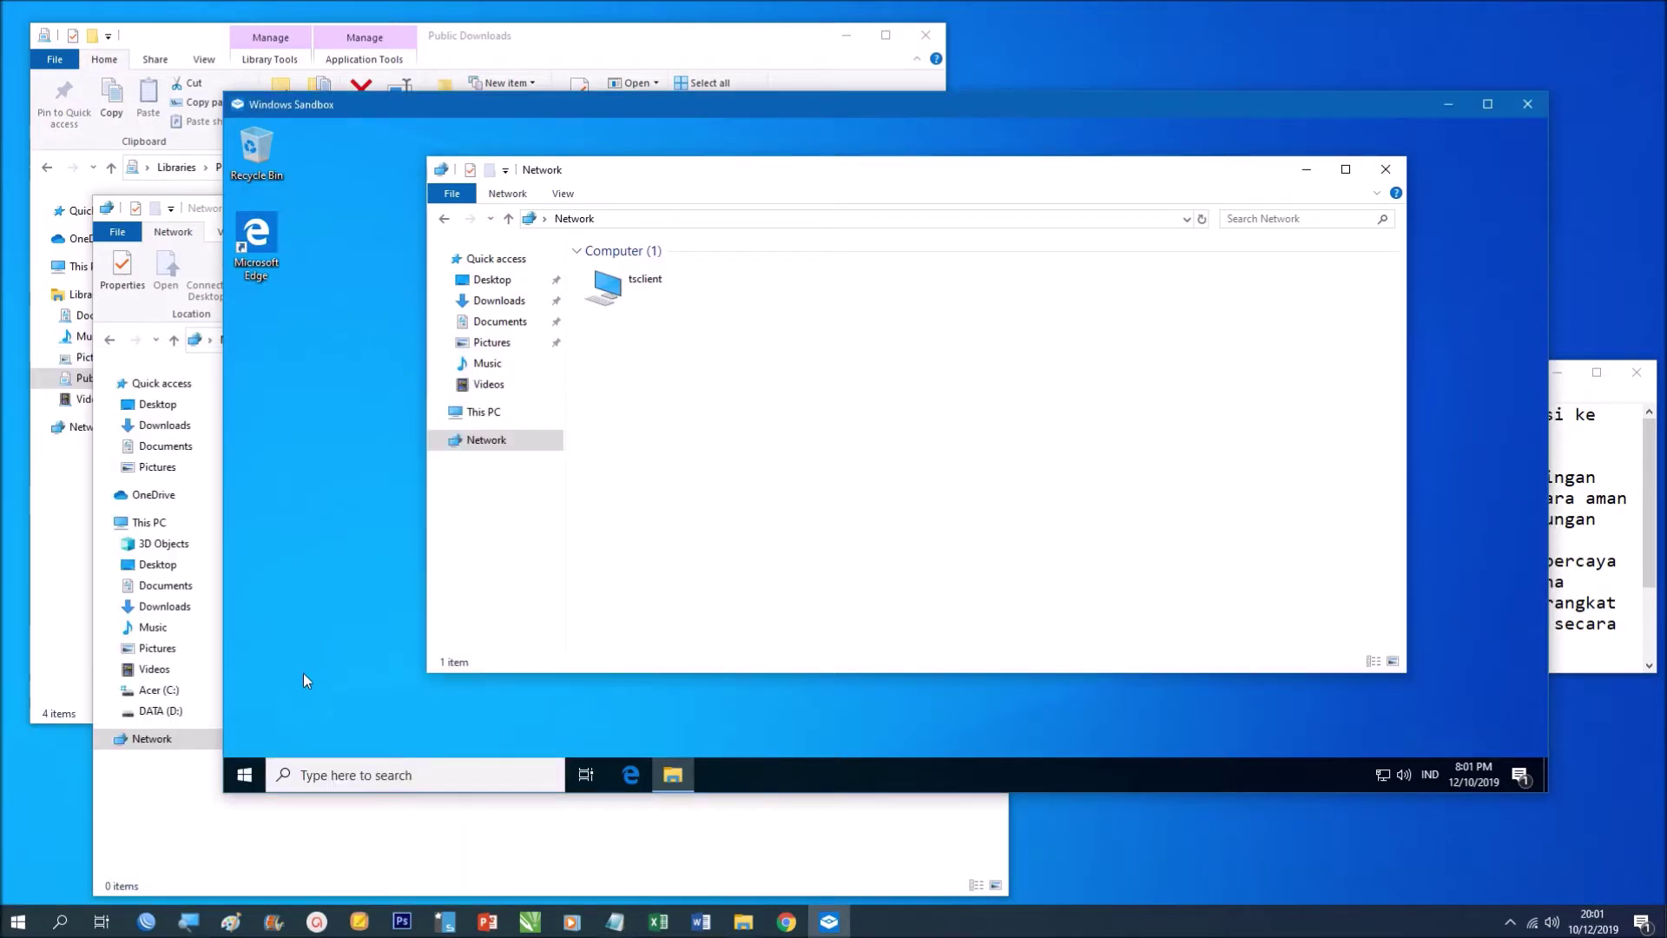
pyautogui.click(248, 773)
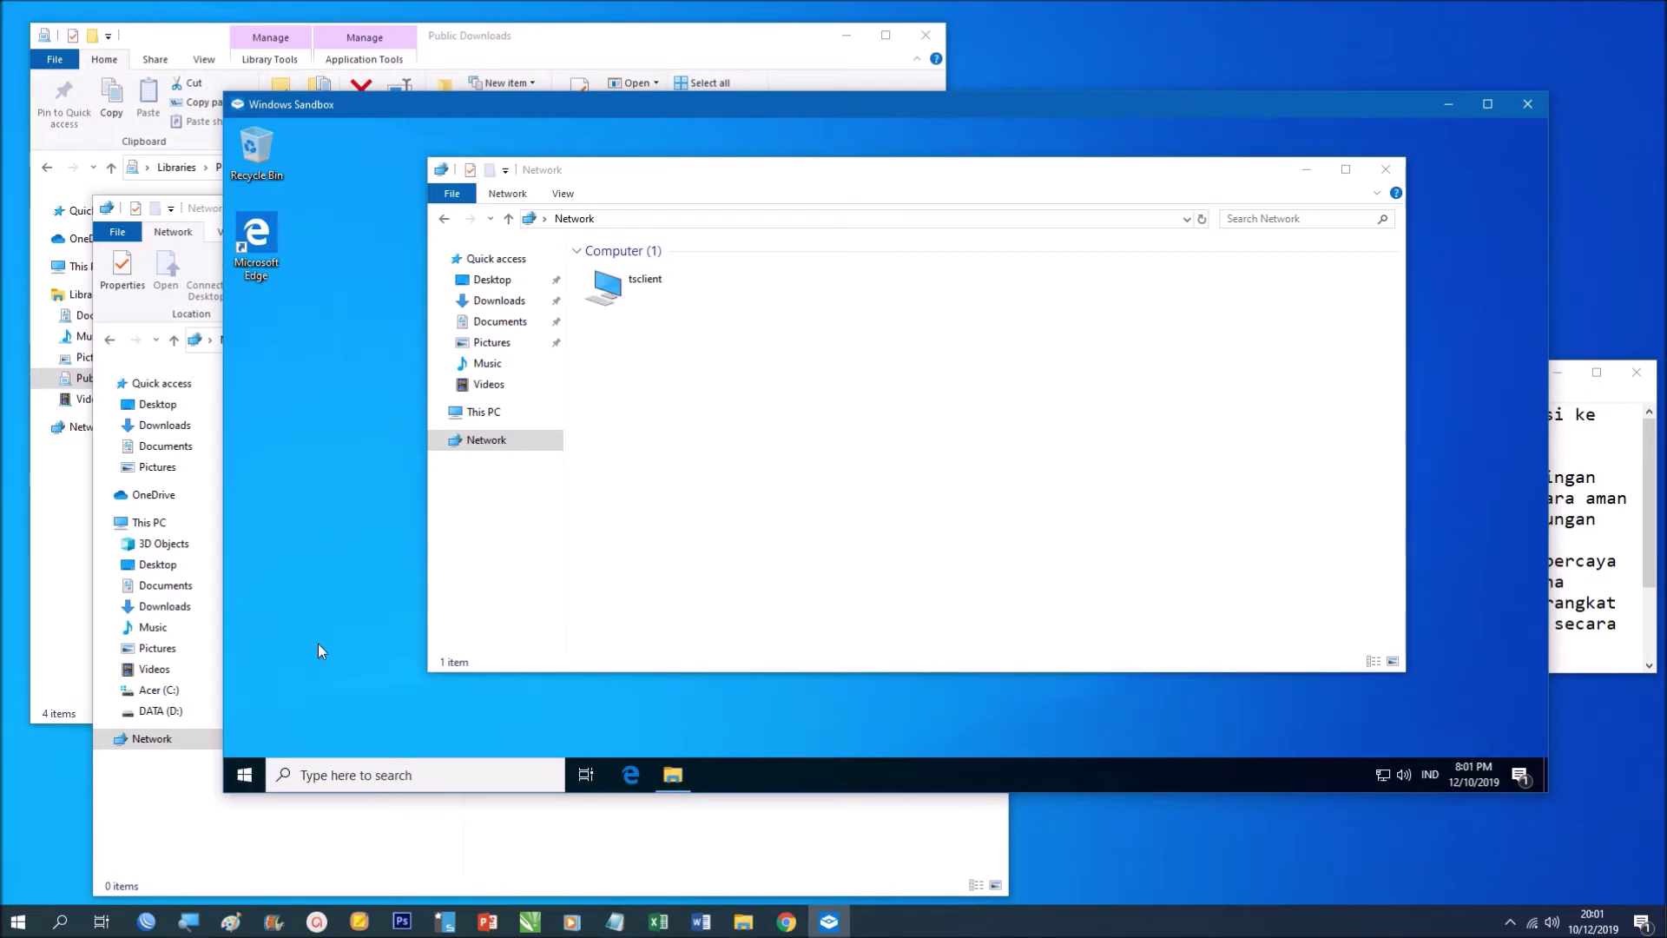
pyautogui.press('super')
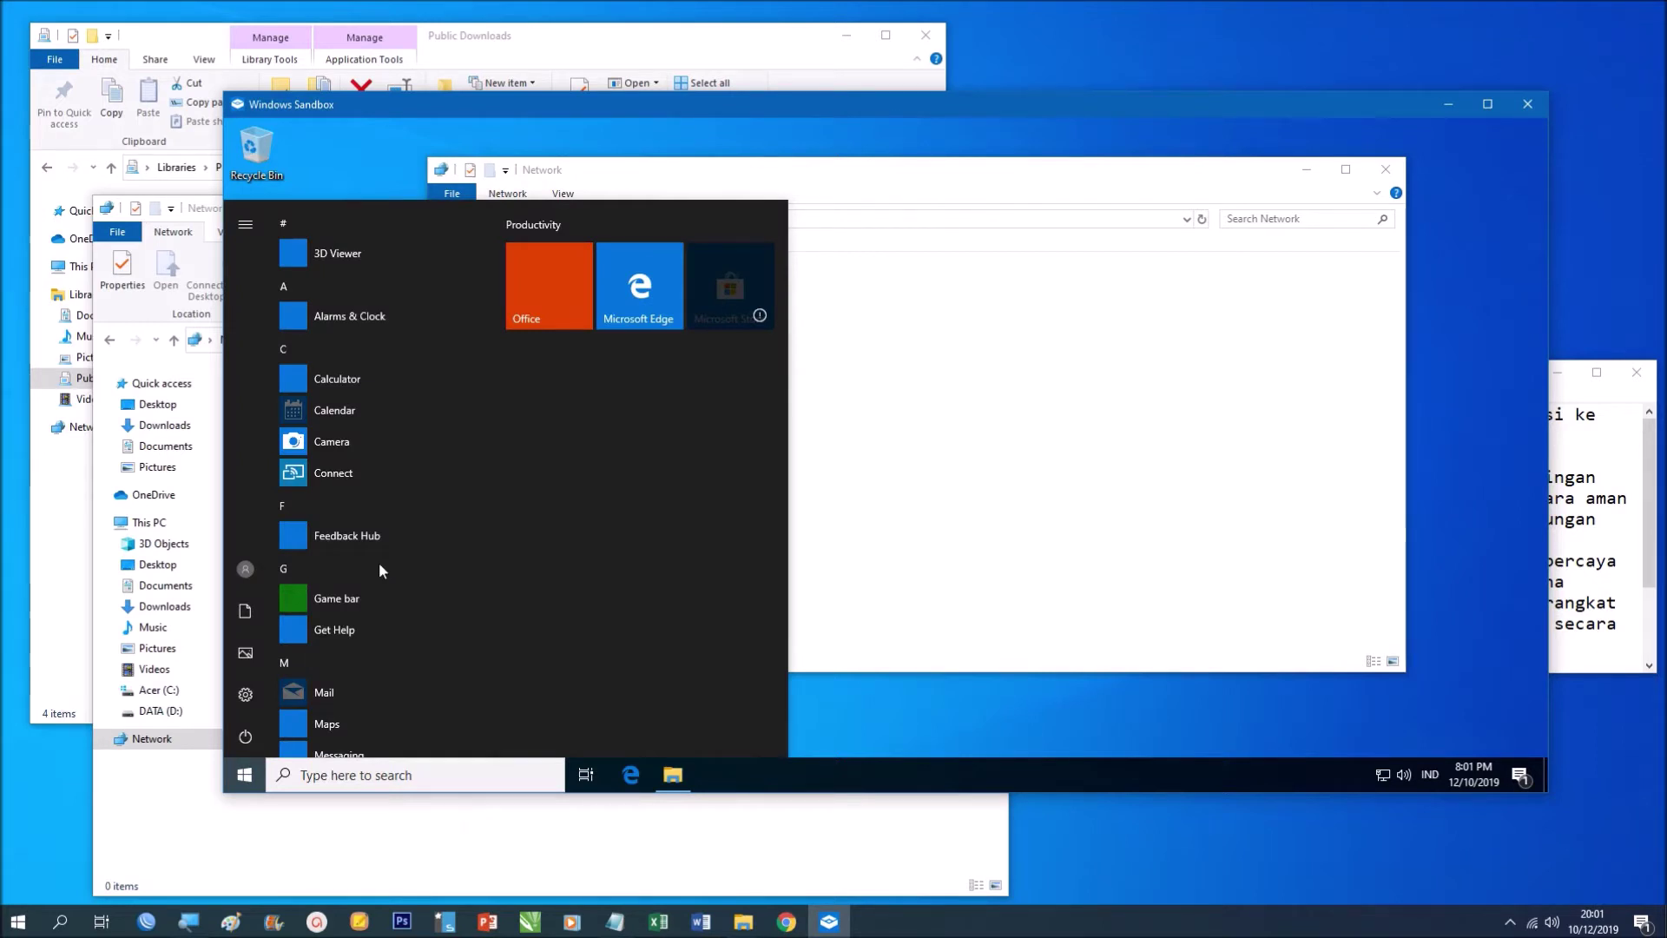
pyautogui.scroll(-3, 969, 479)
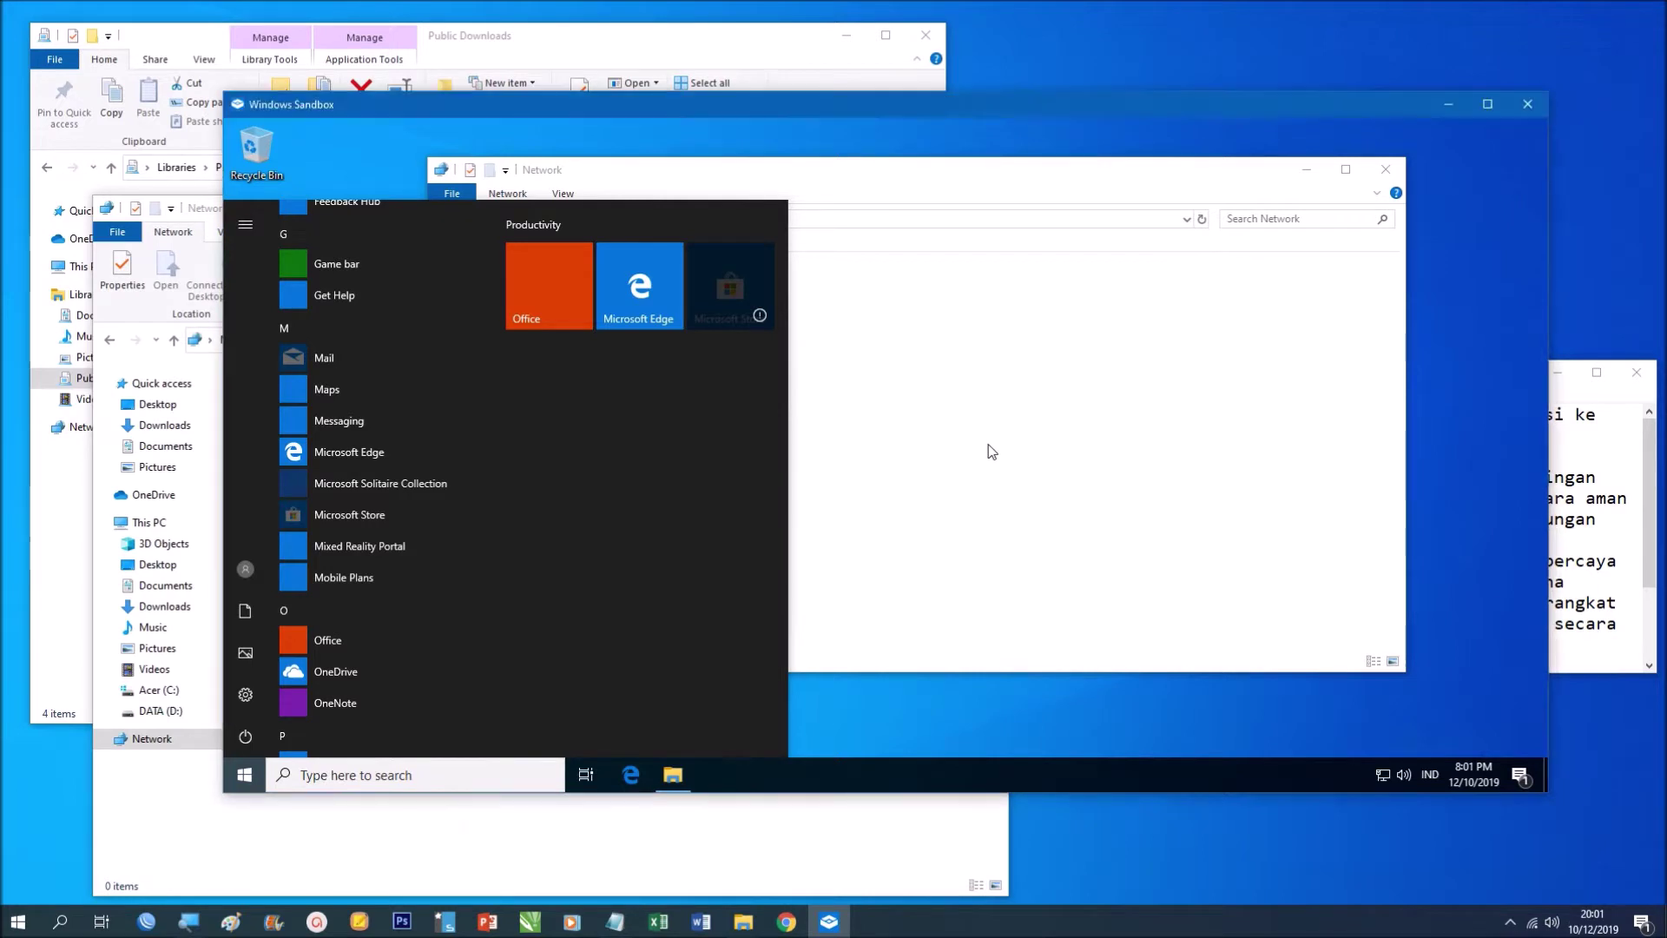
pyautogui.click(993, 452)
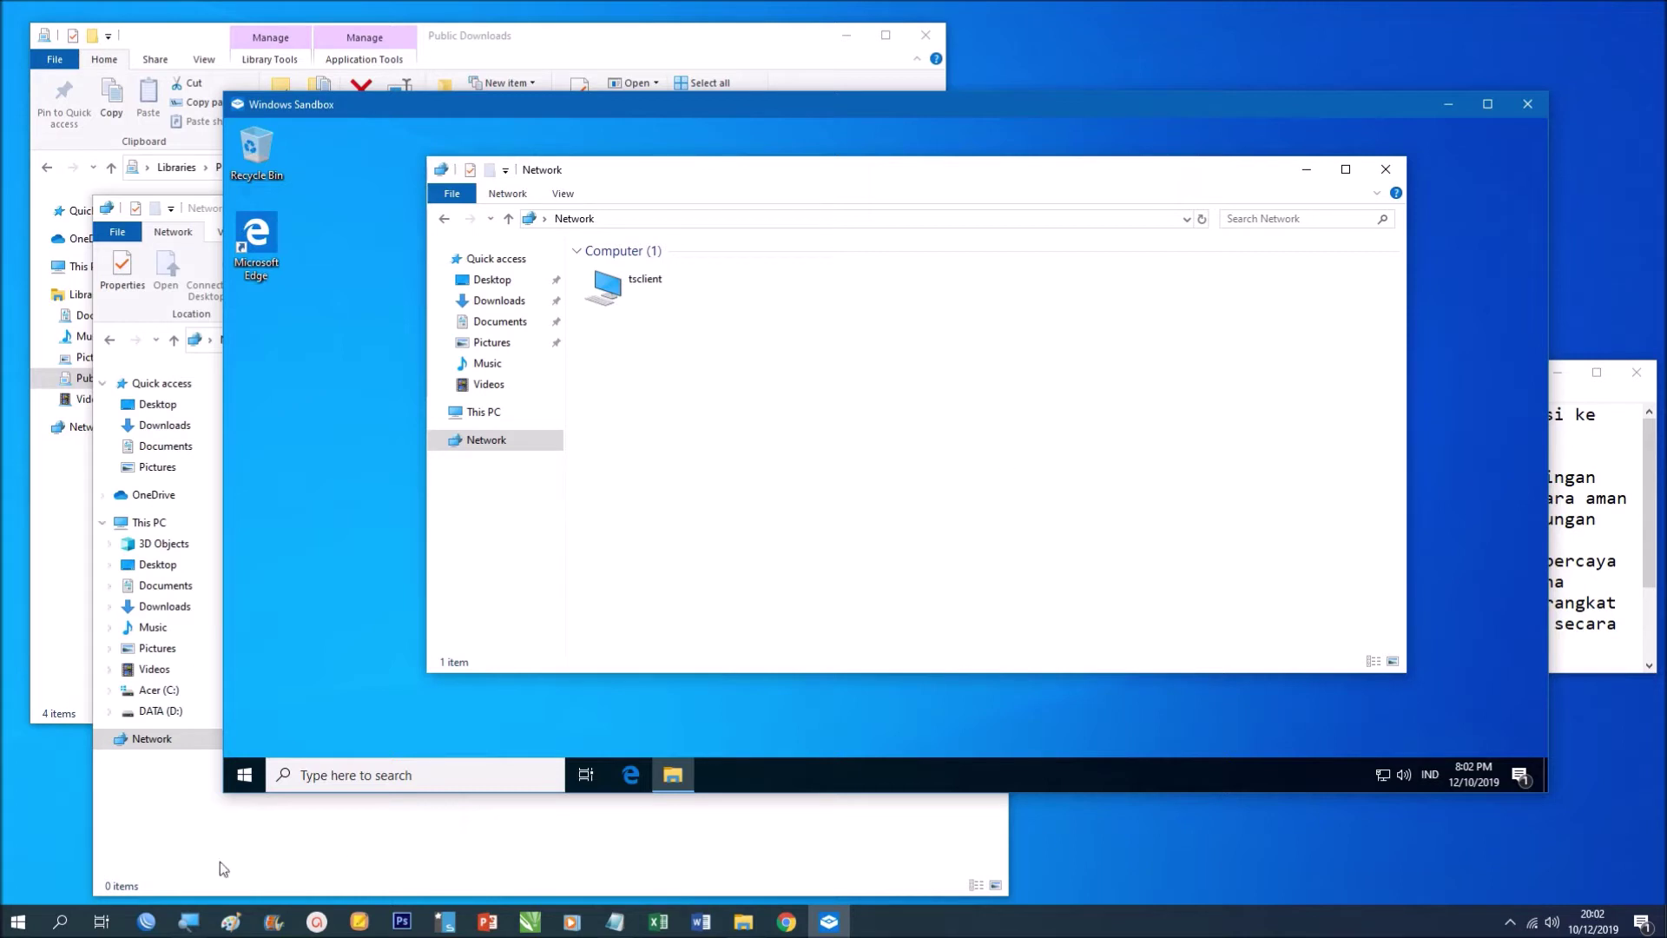
pyautogui.click(18, 920)
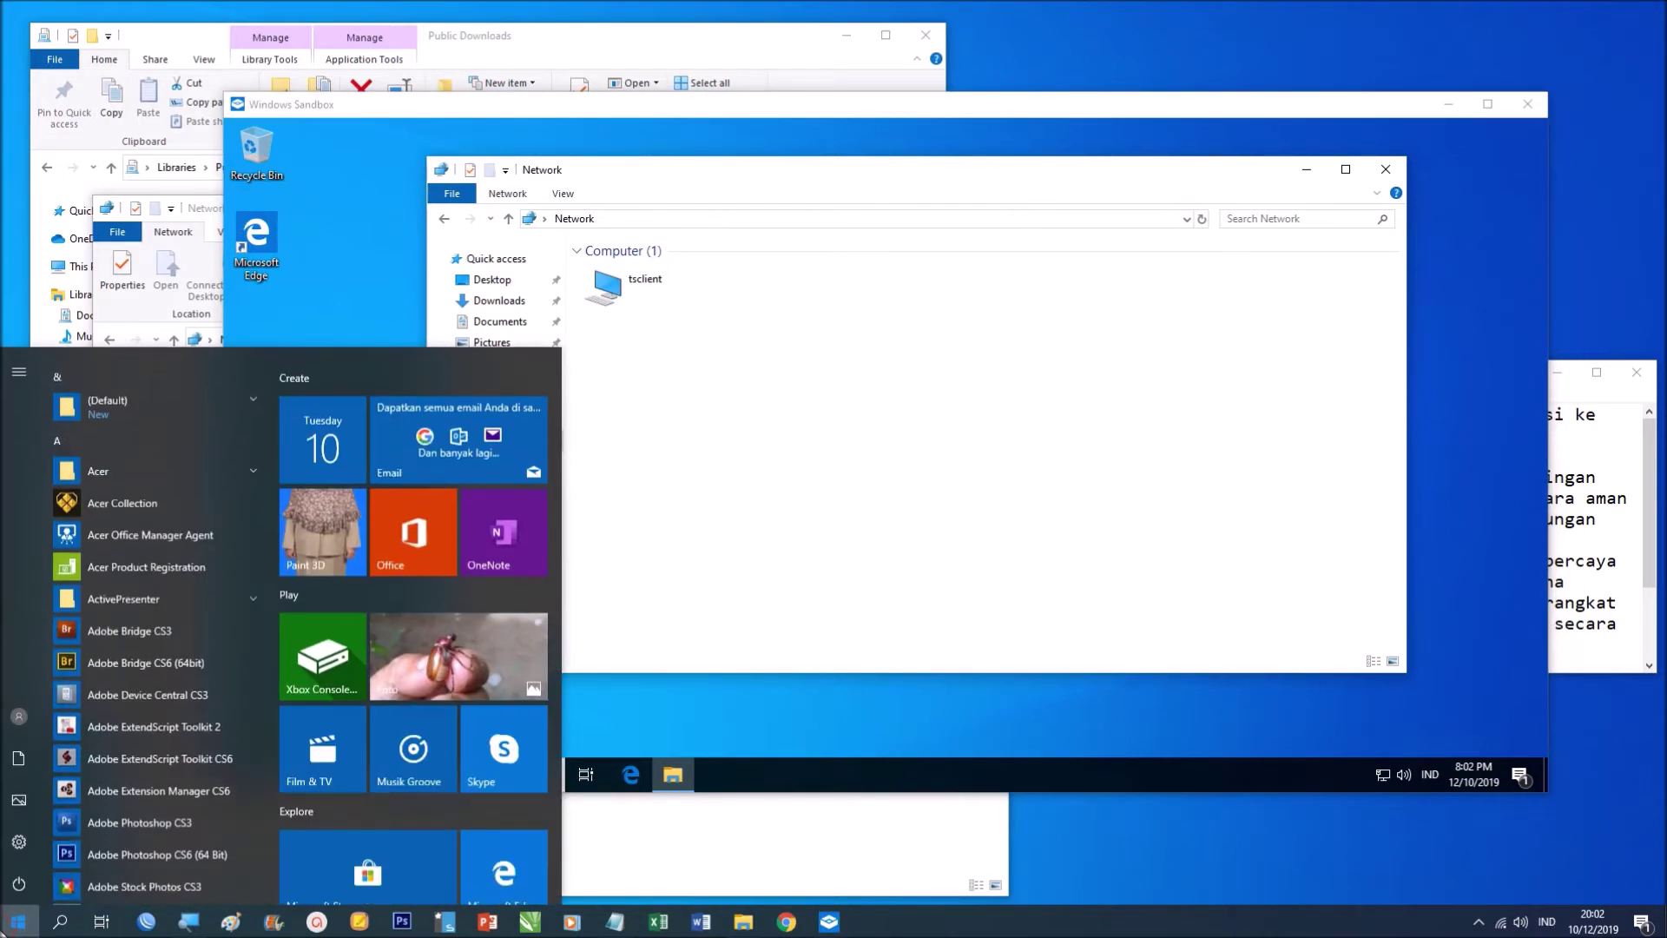
pyautogui.click(244, 781)
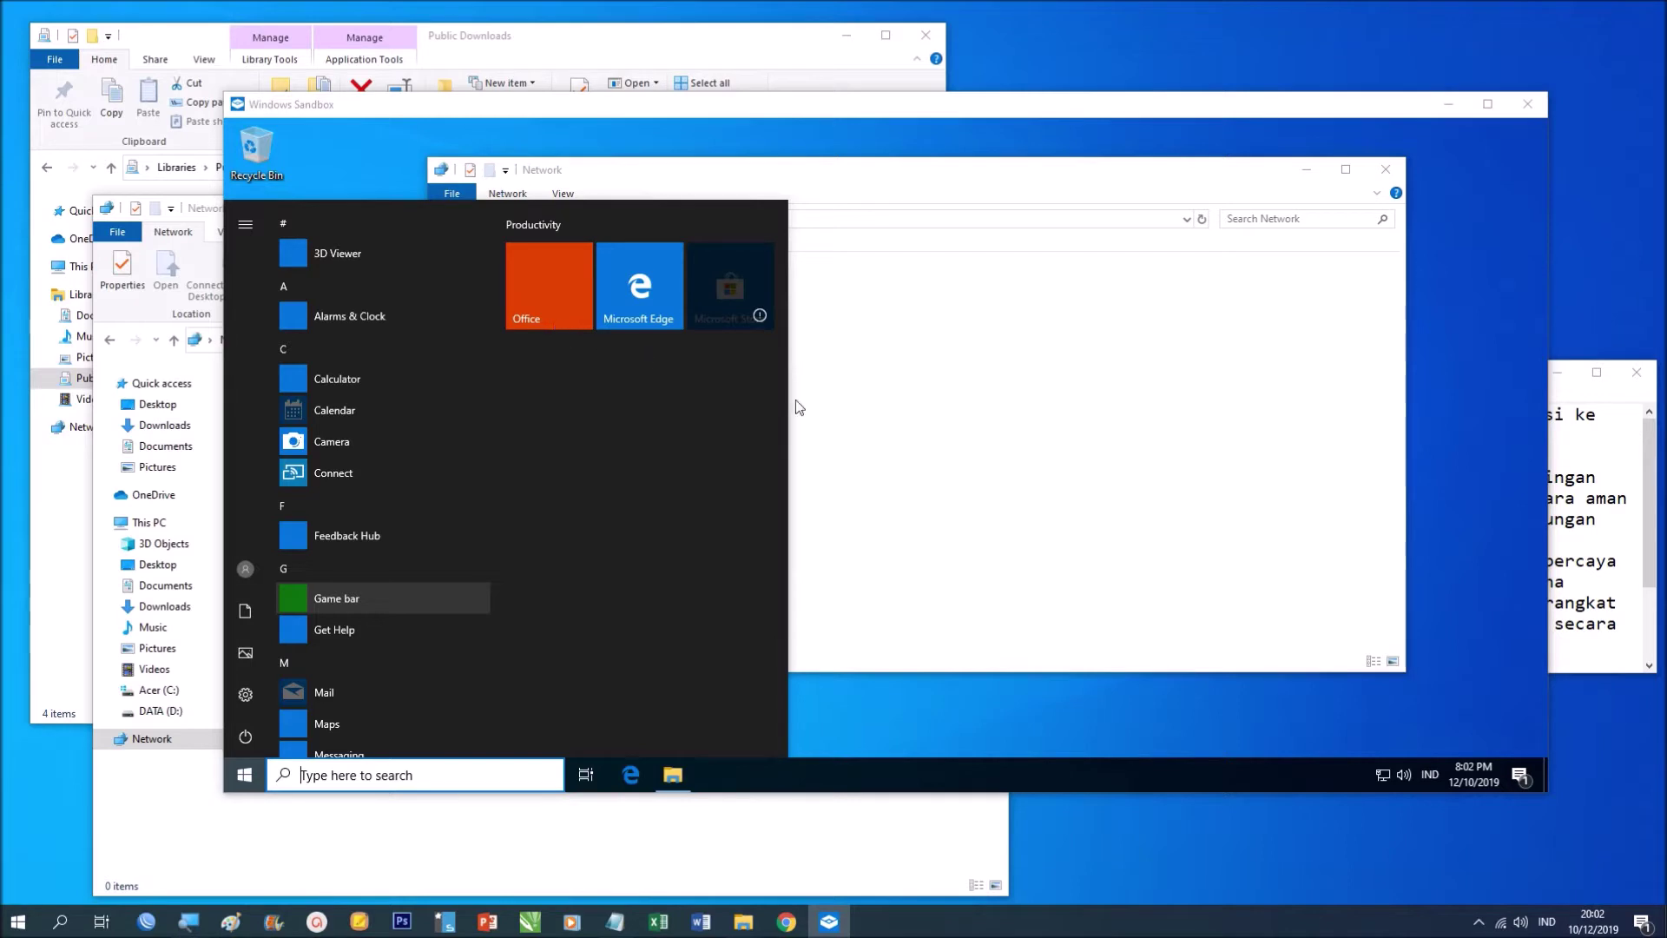
pyautogui.click(998, 469)
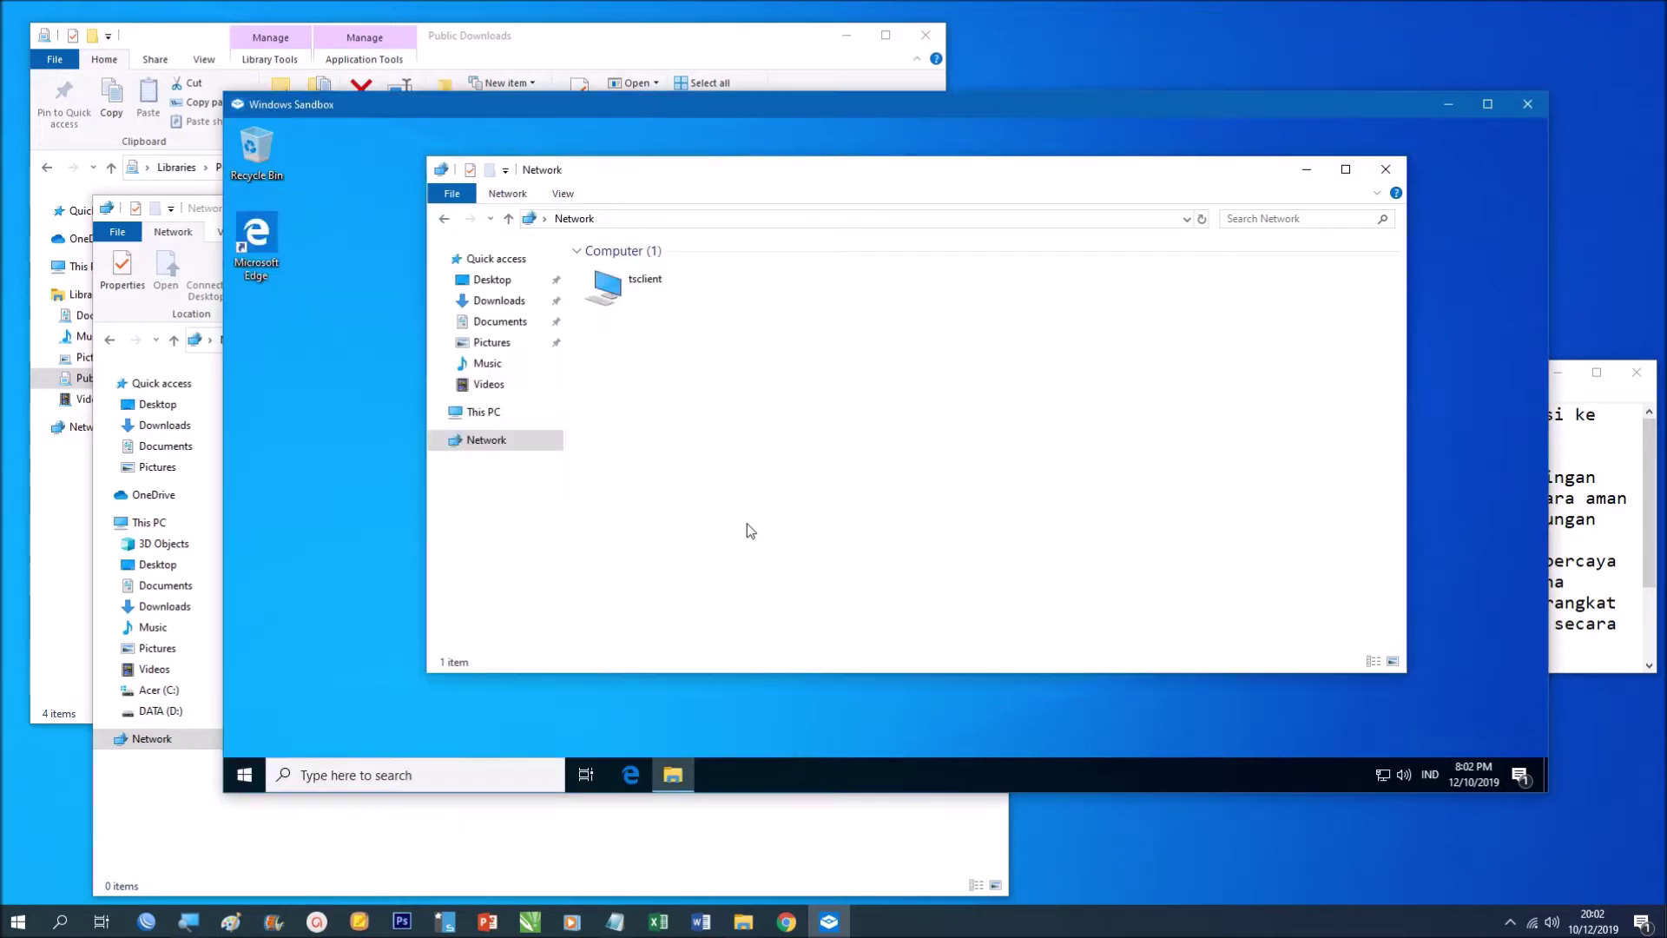
pyautogui.click(1596, 445)
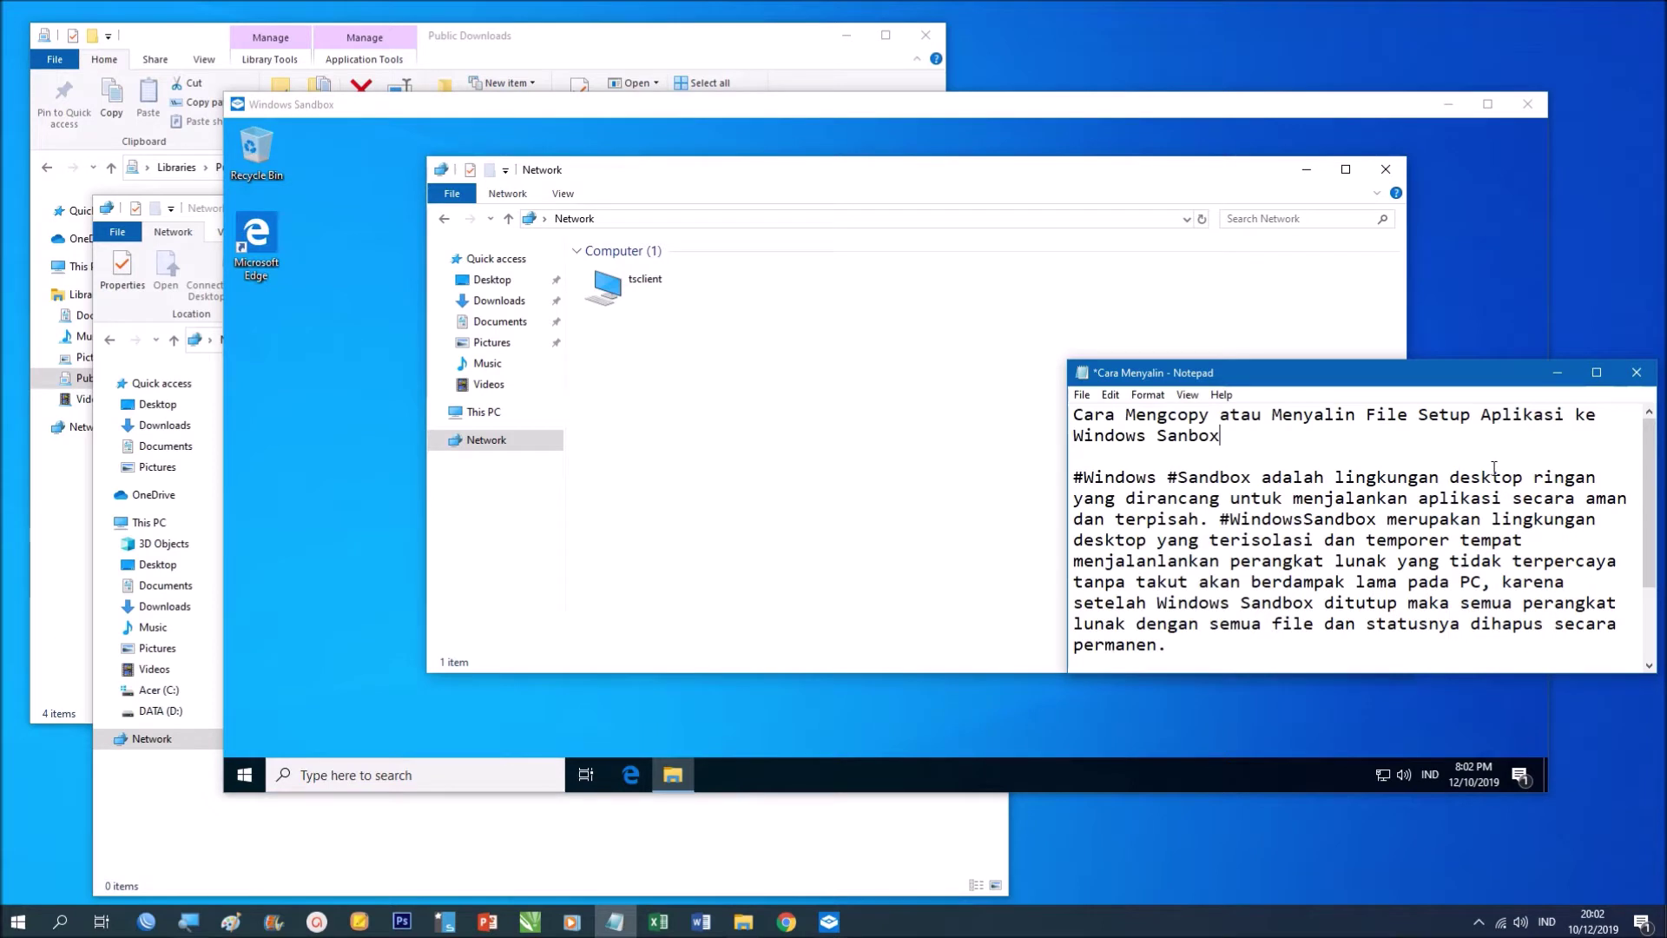
pyautogui.click(1557, 381)
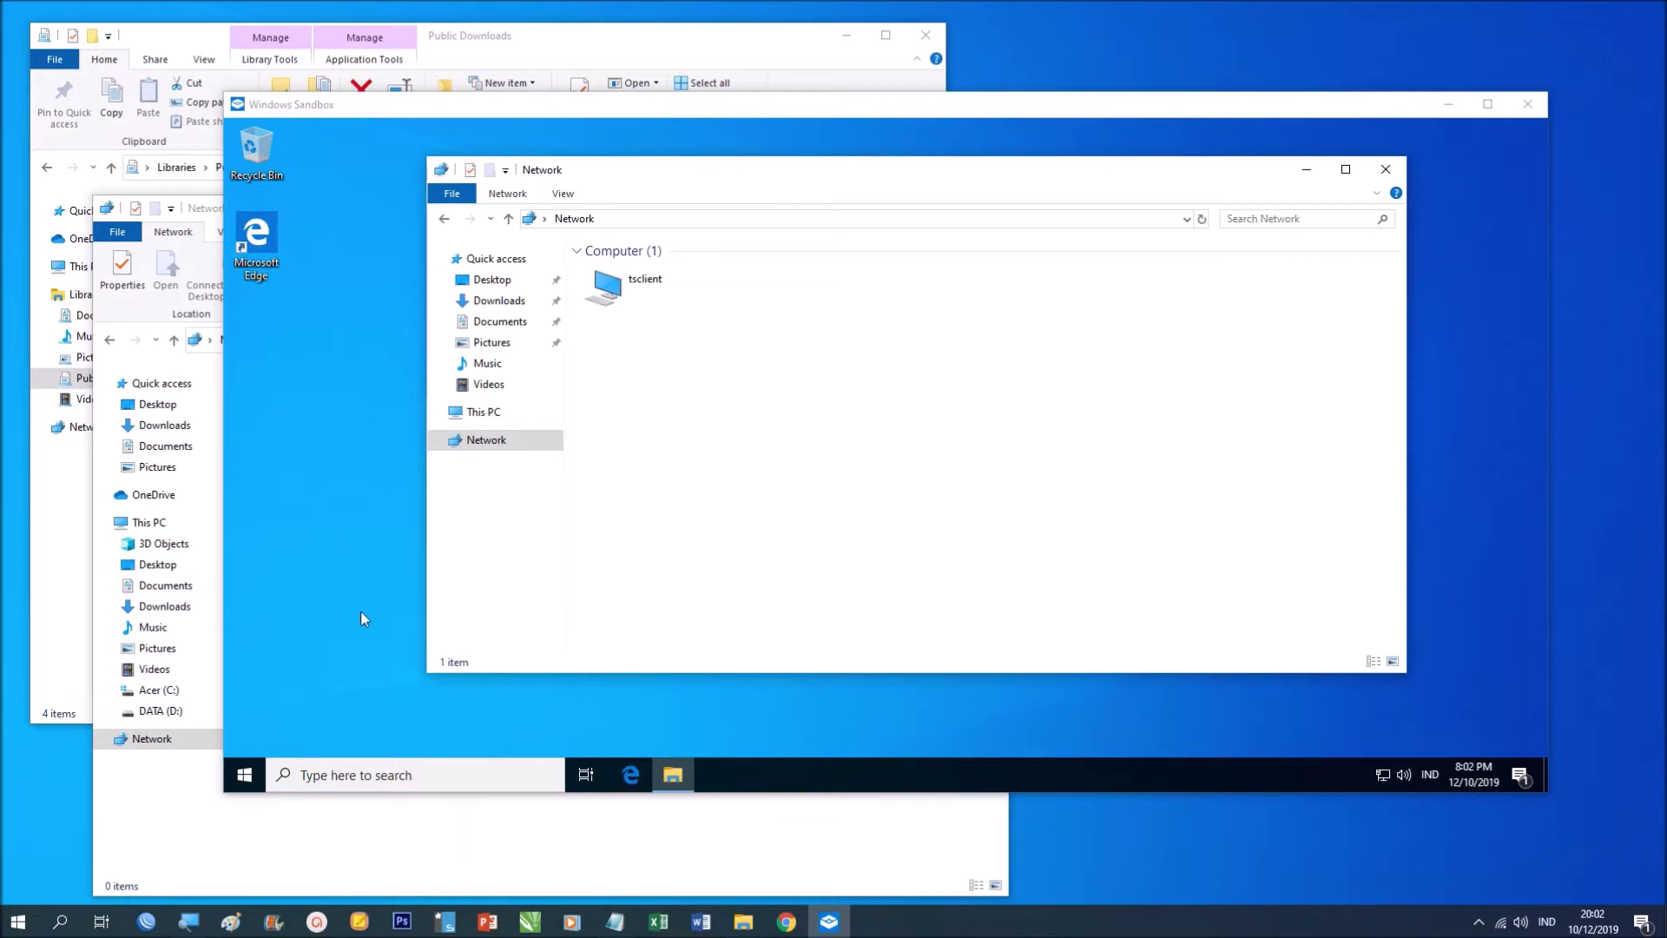
pyautogui.click(352, 583)
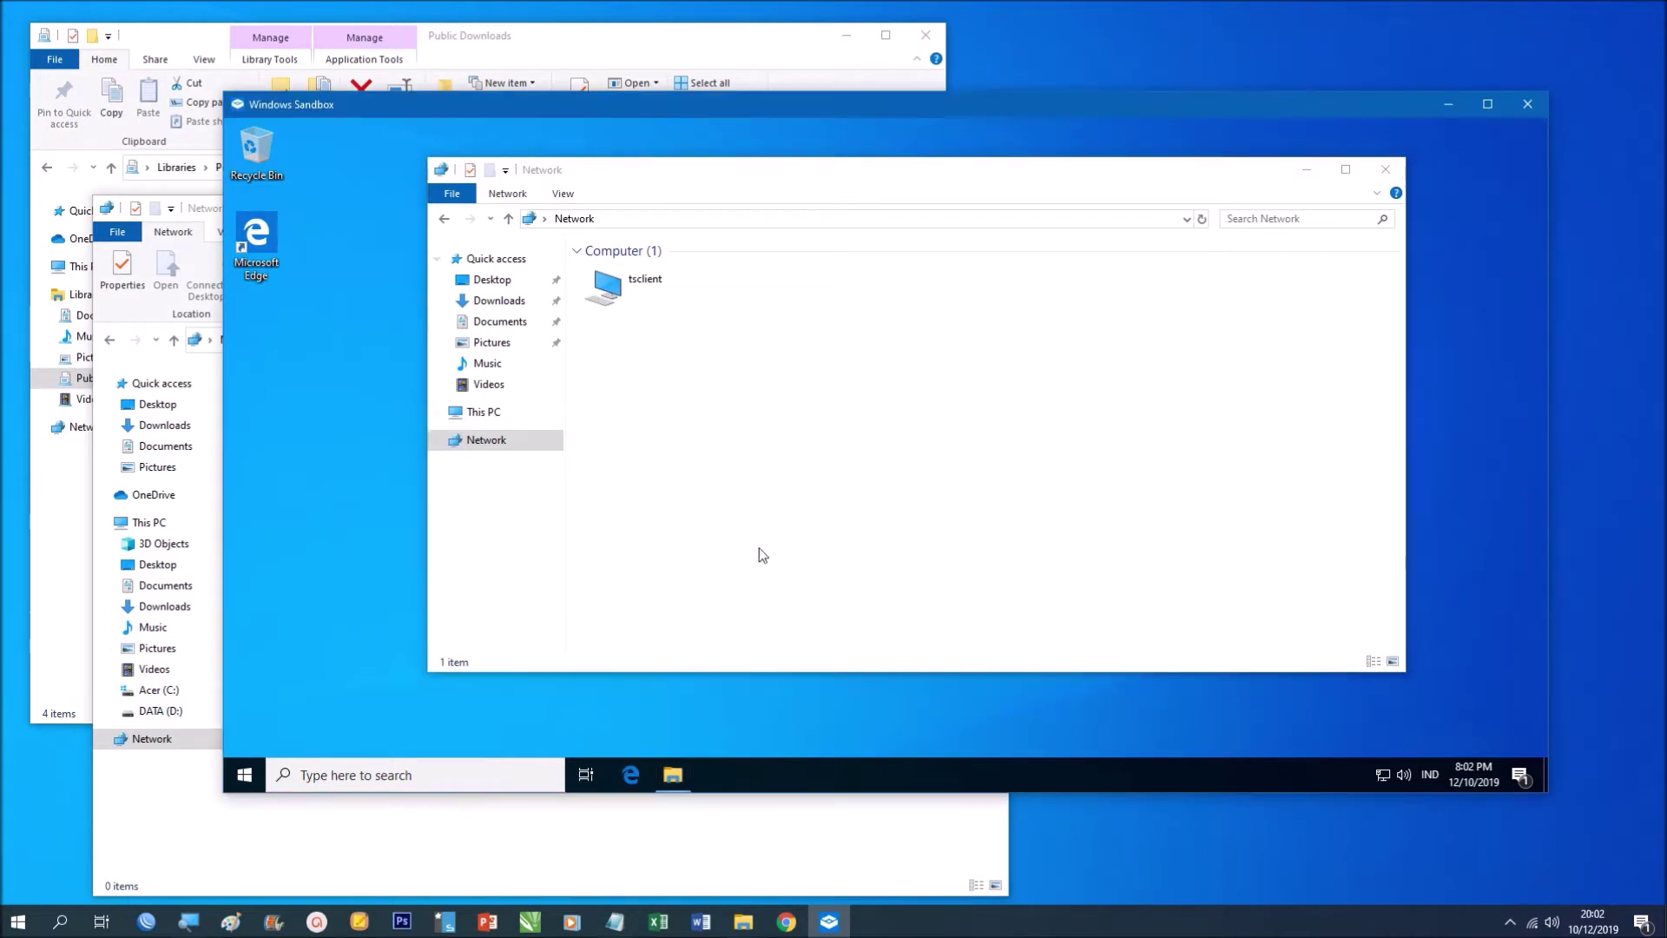
pyautogui.click(823, 415)
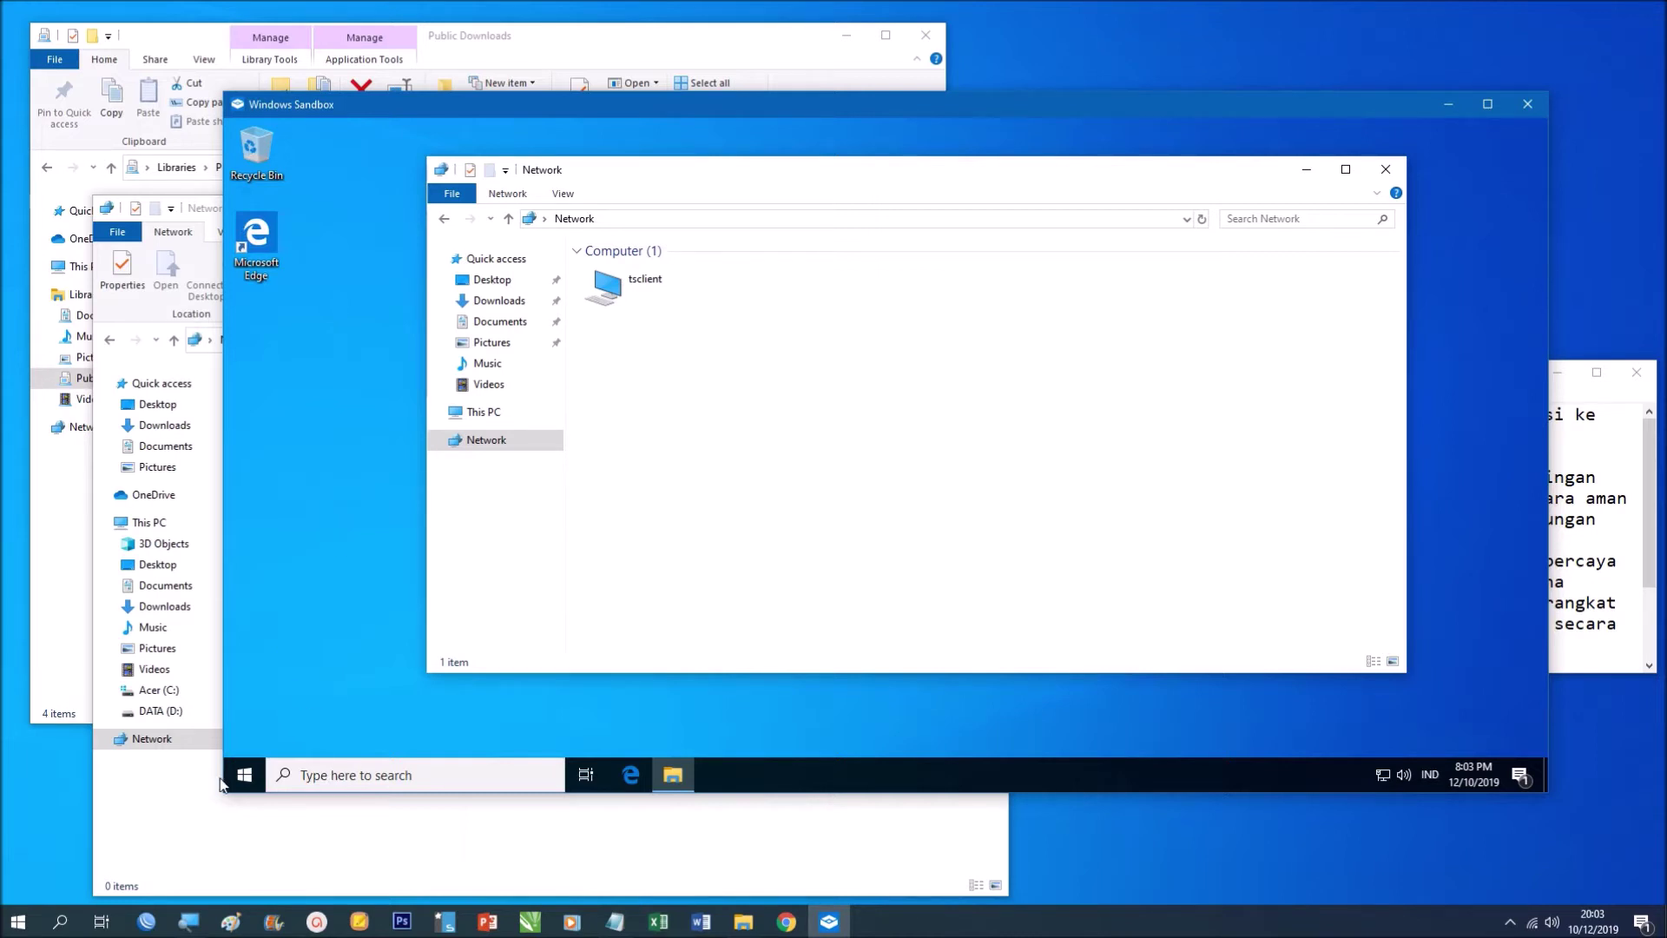
pyautogui.click(18, 921)
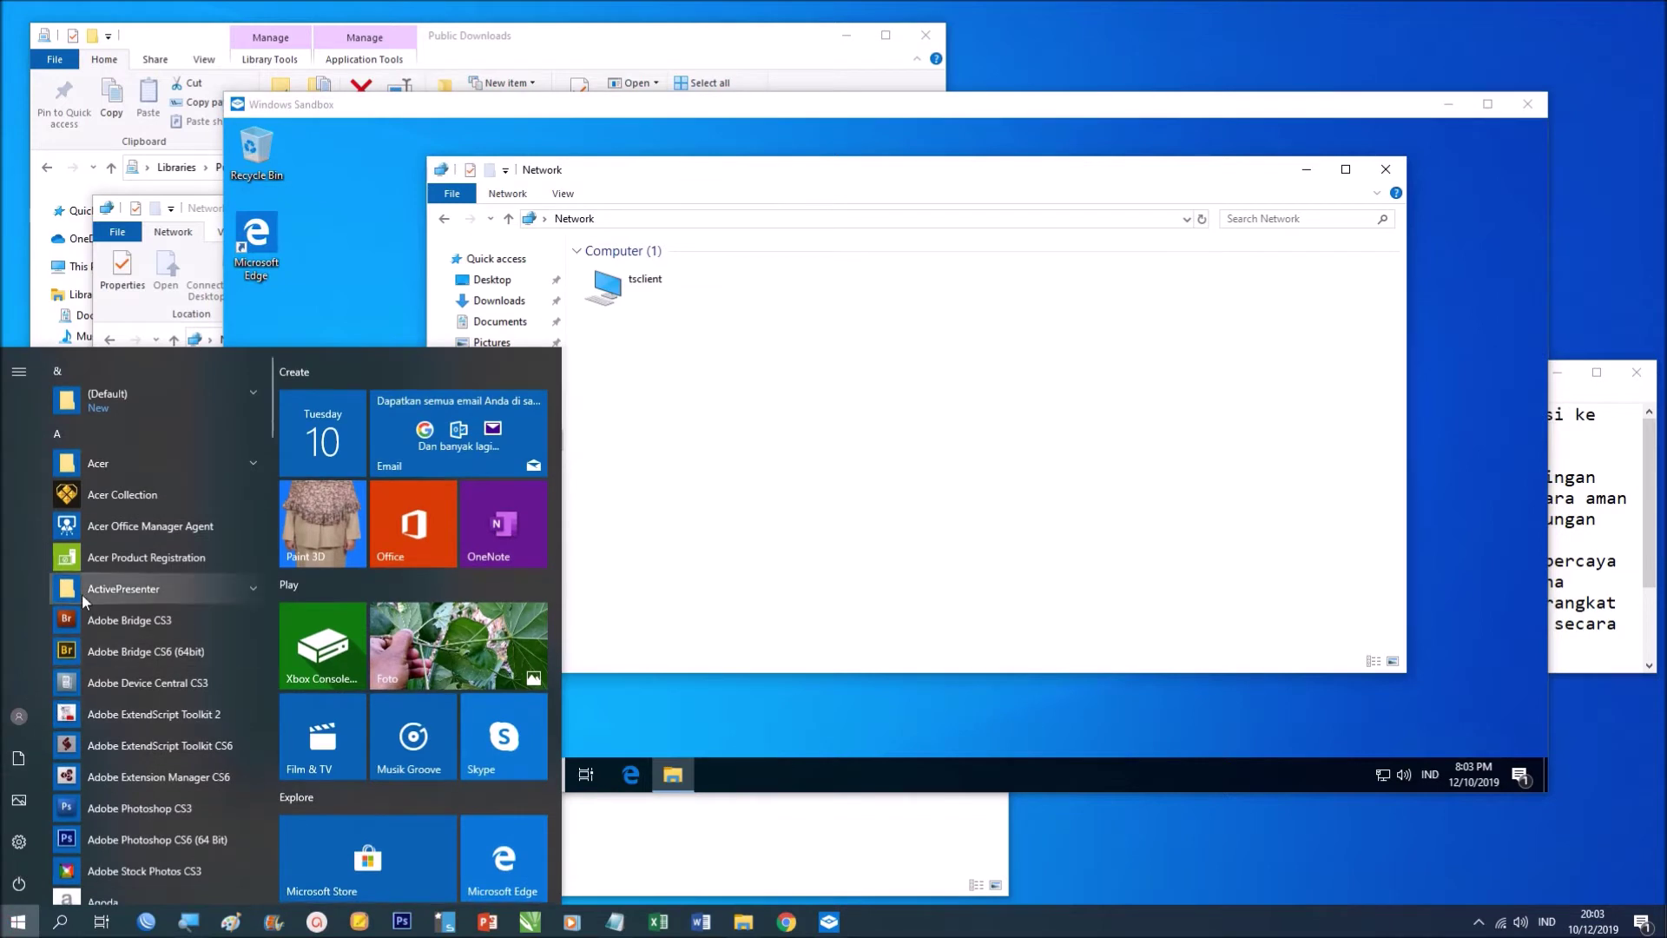
pyautogui.click(908, 518)
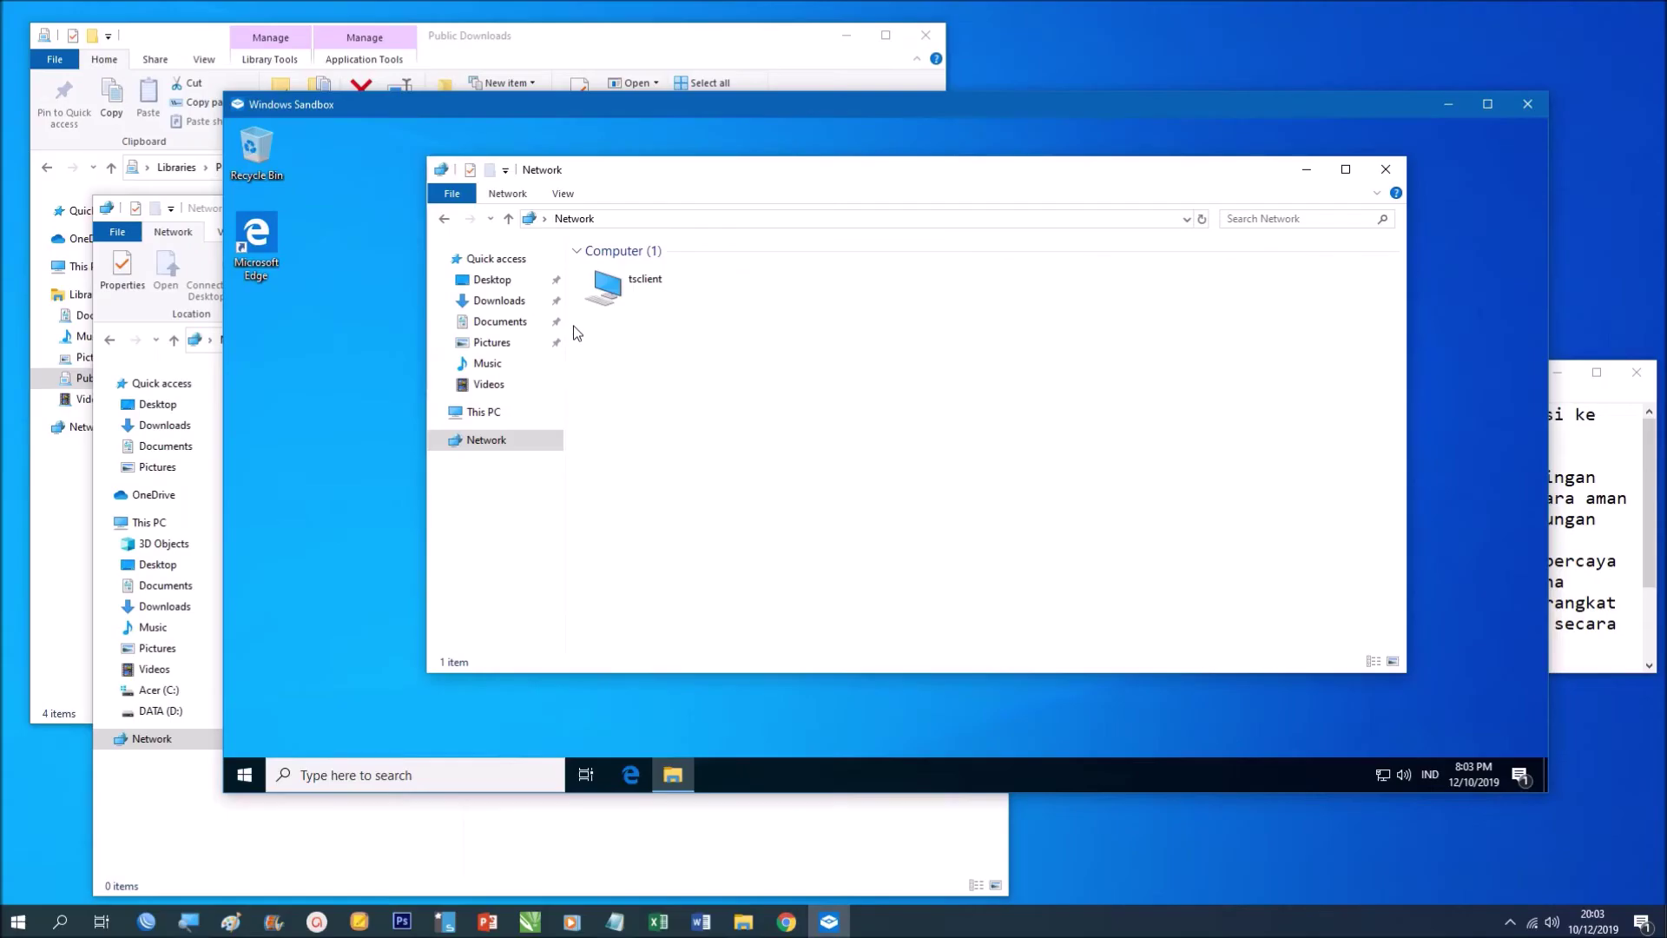
# - Check the Network location in the host's File Explorer and close that window
pyautogui.click(198, 834)
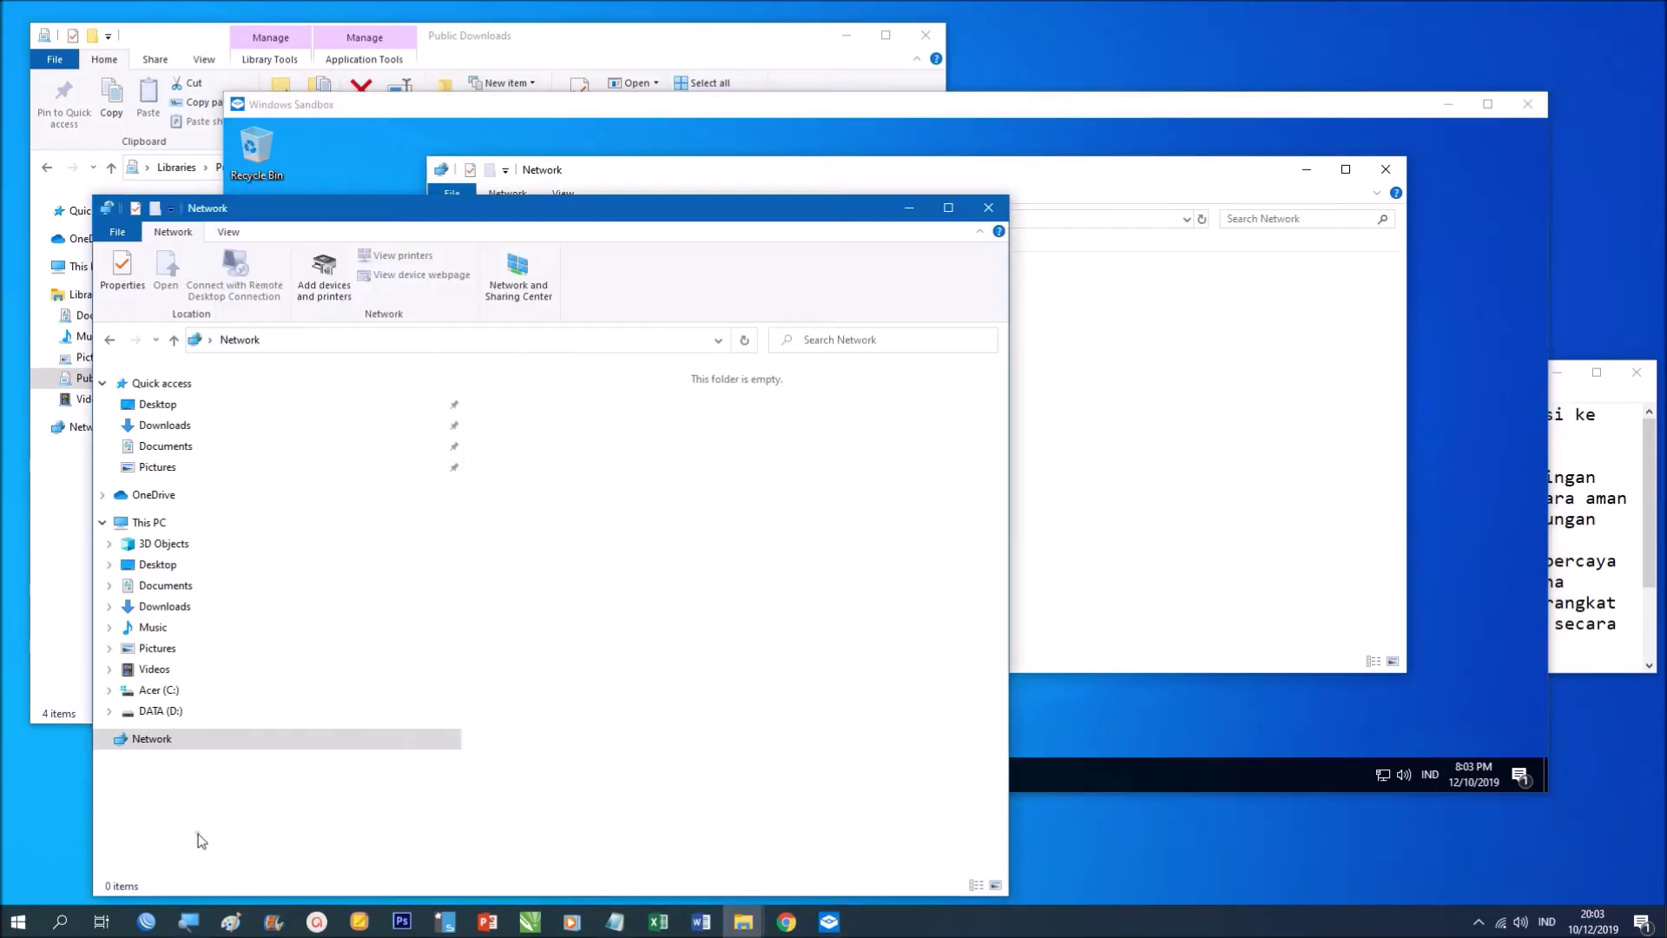
pyautogui.click(182, 737)
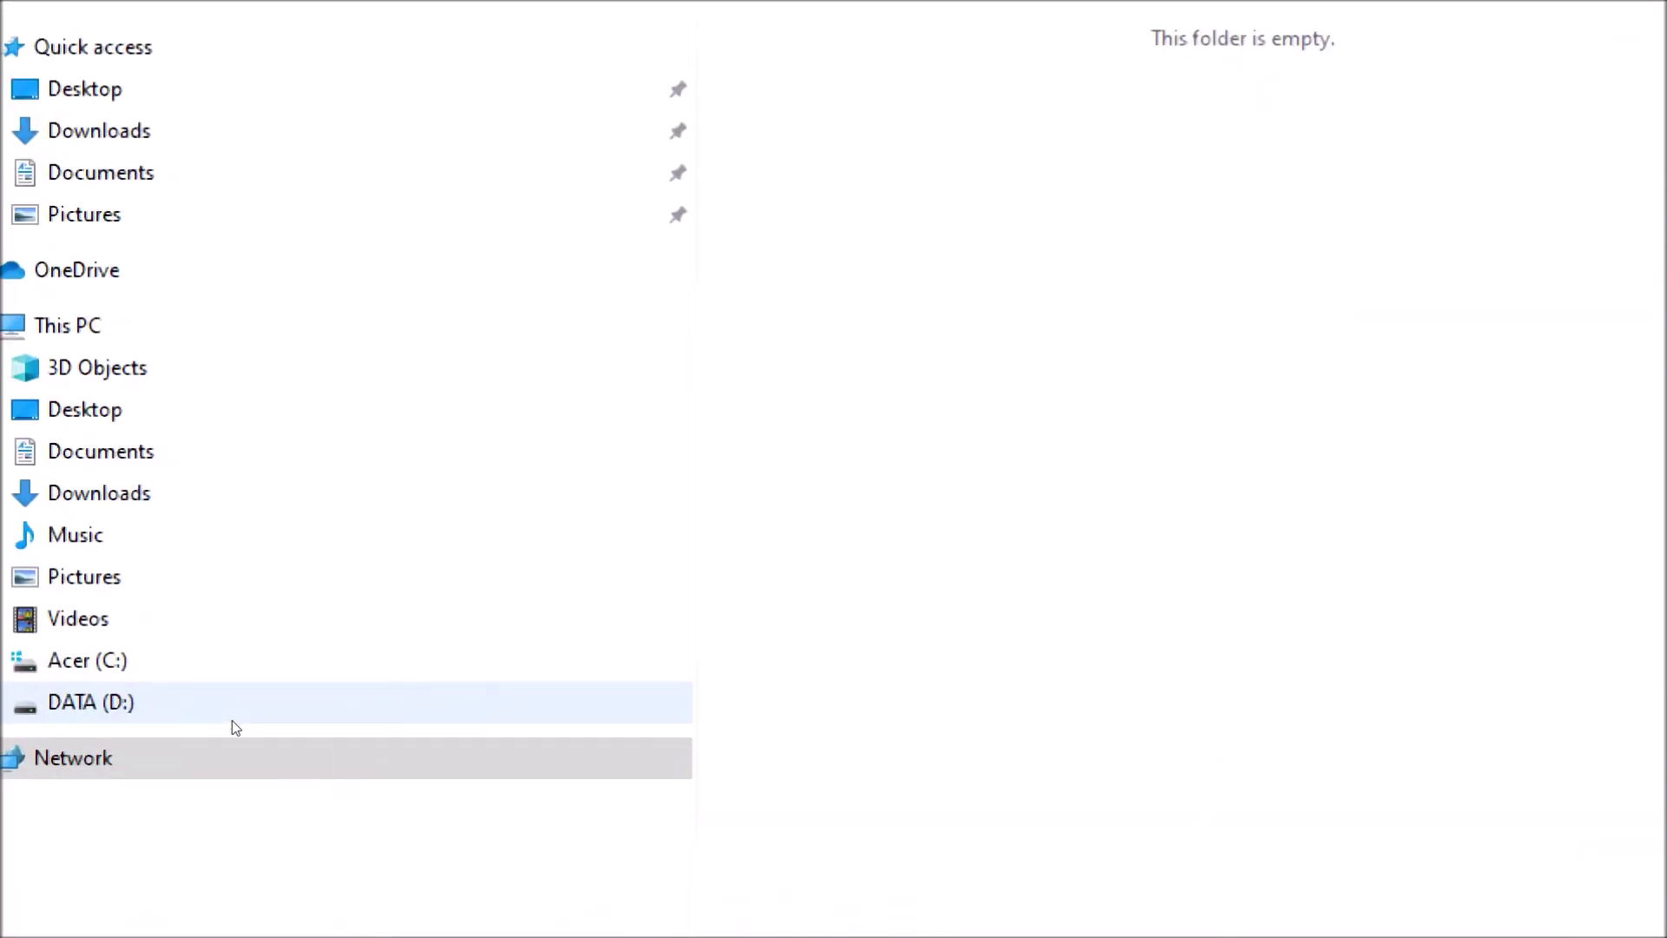
pyautogui.click(178, 736)
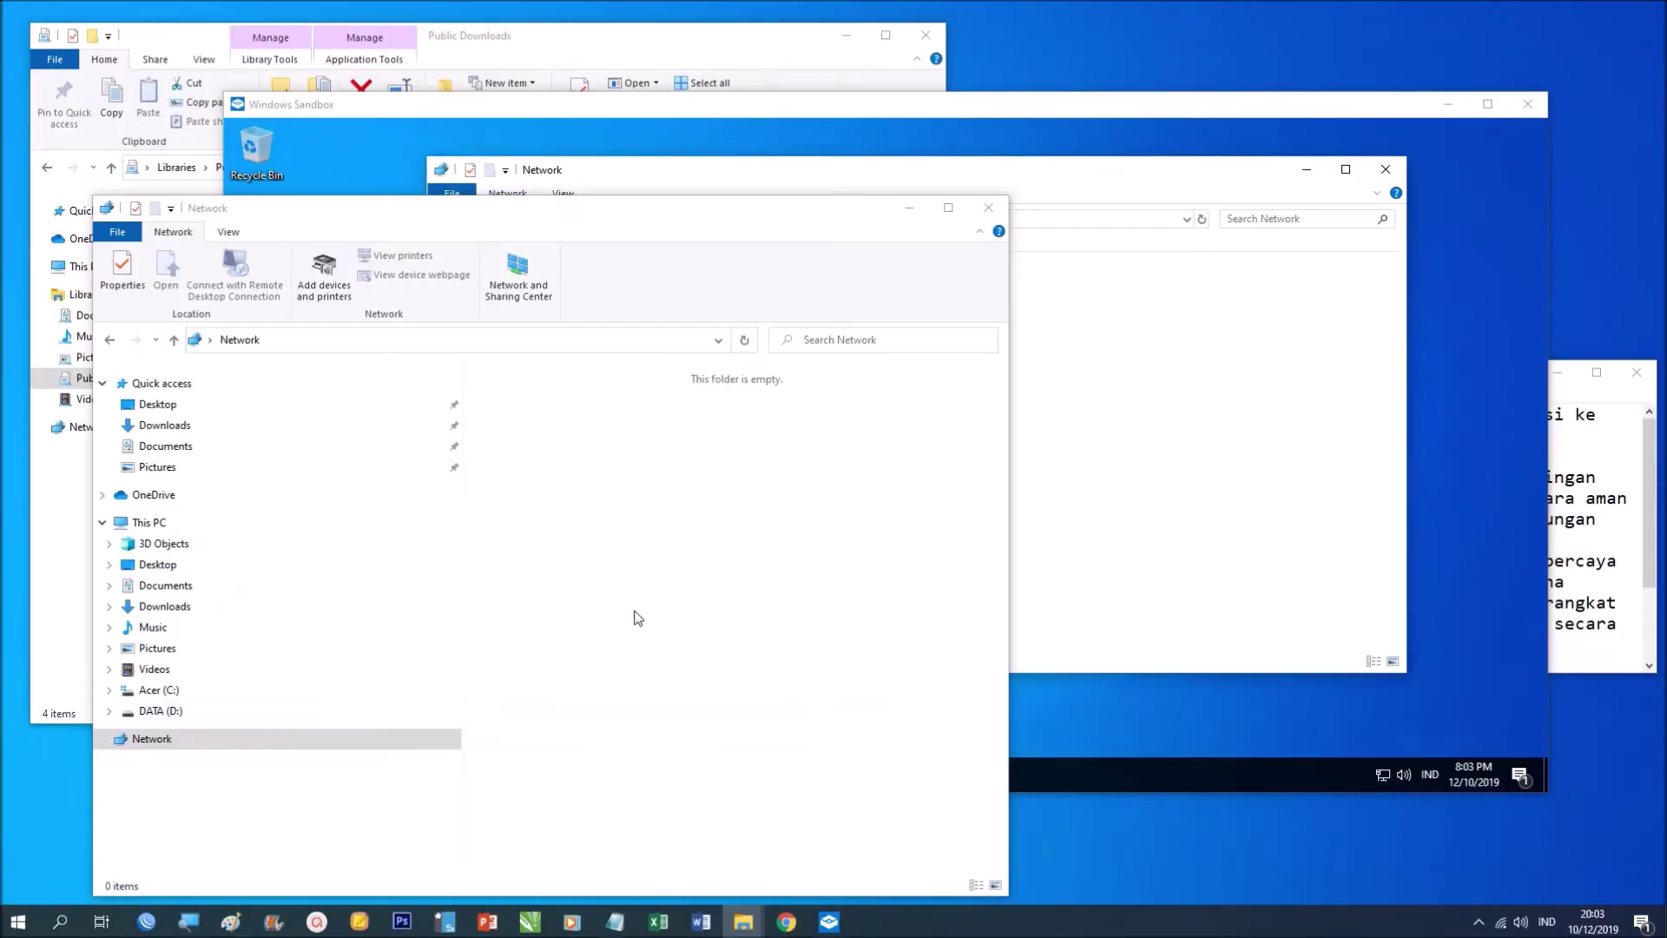
pyautogui.click(988, 207)
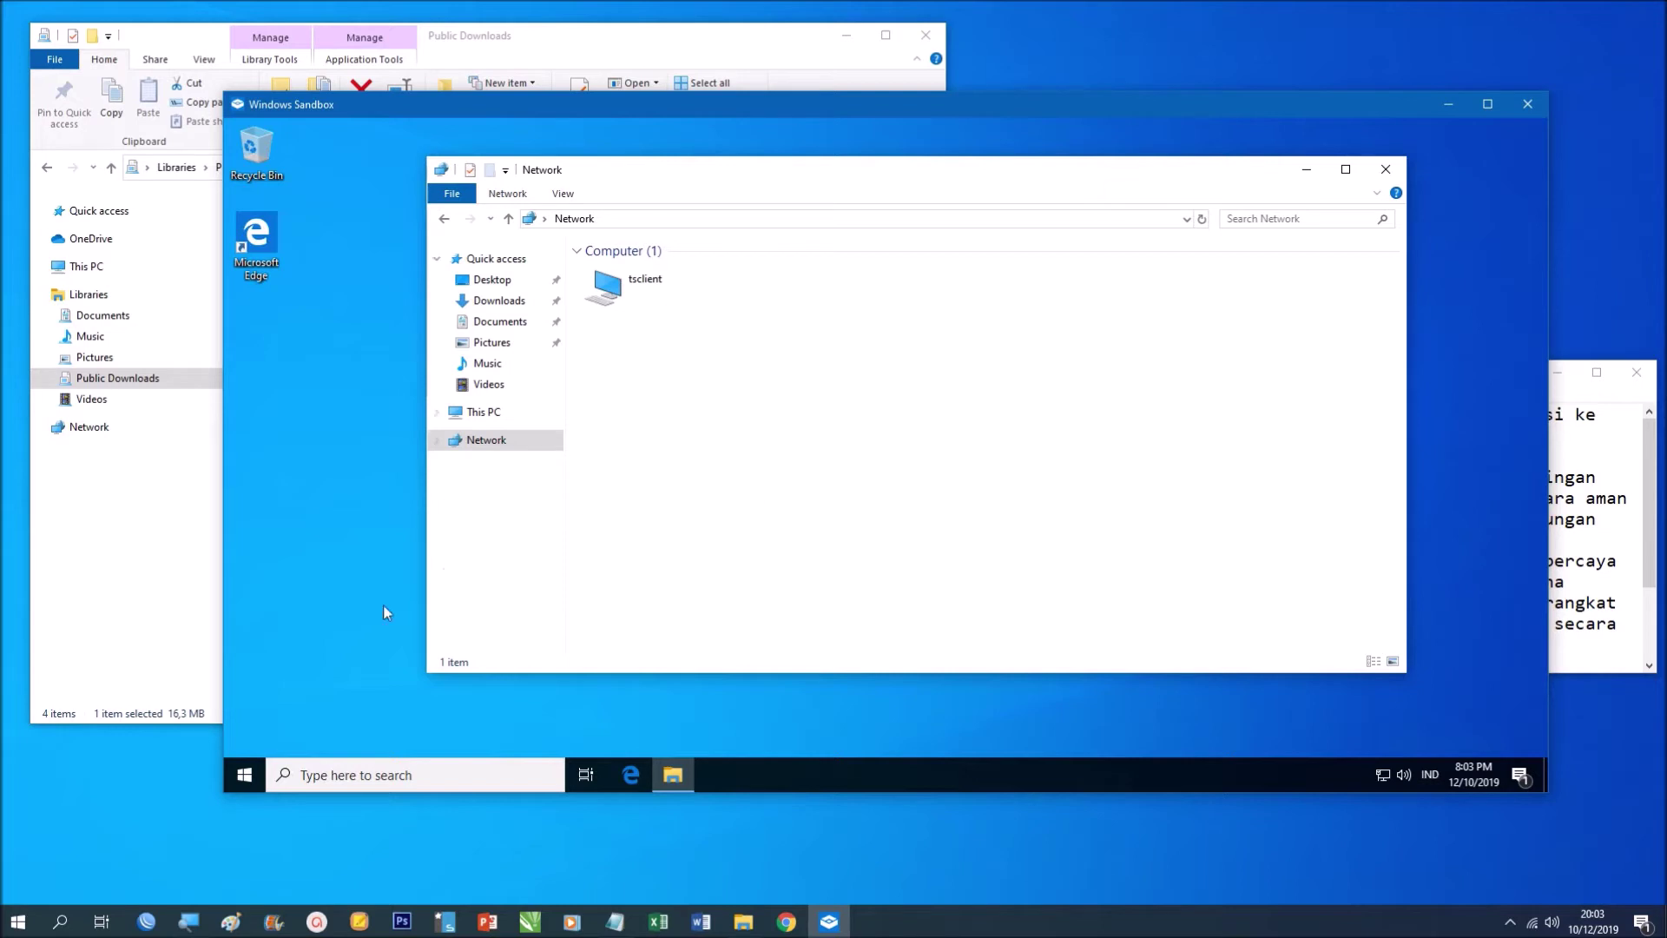
pyautogui.click(247, 778)
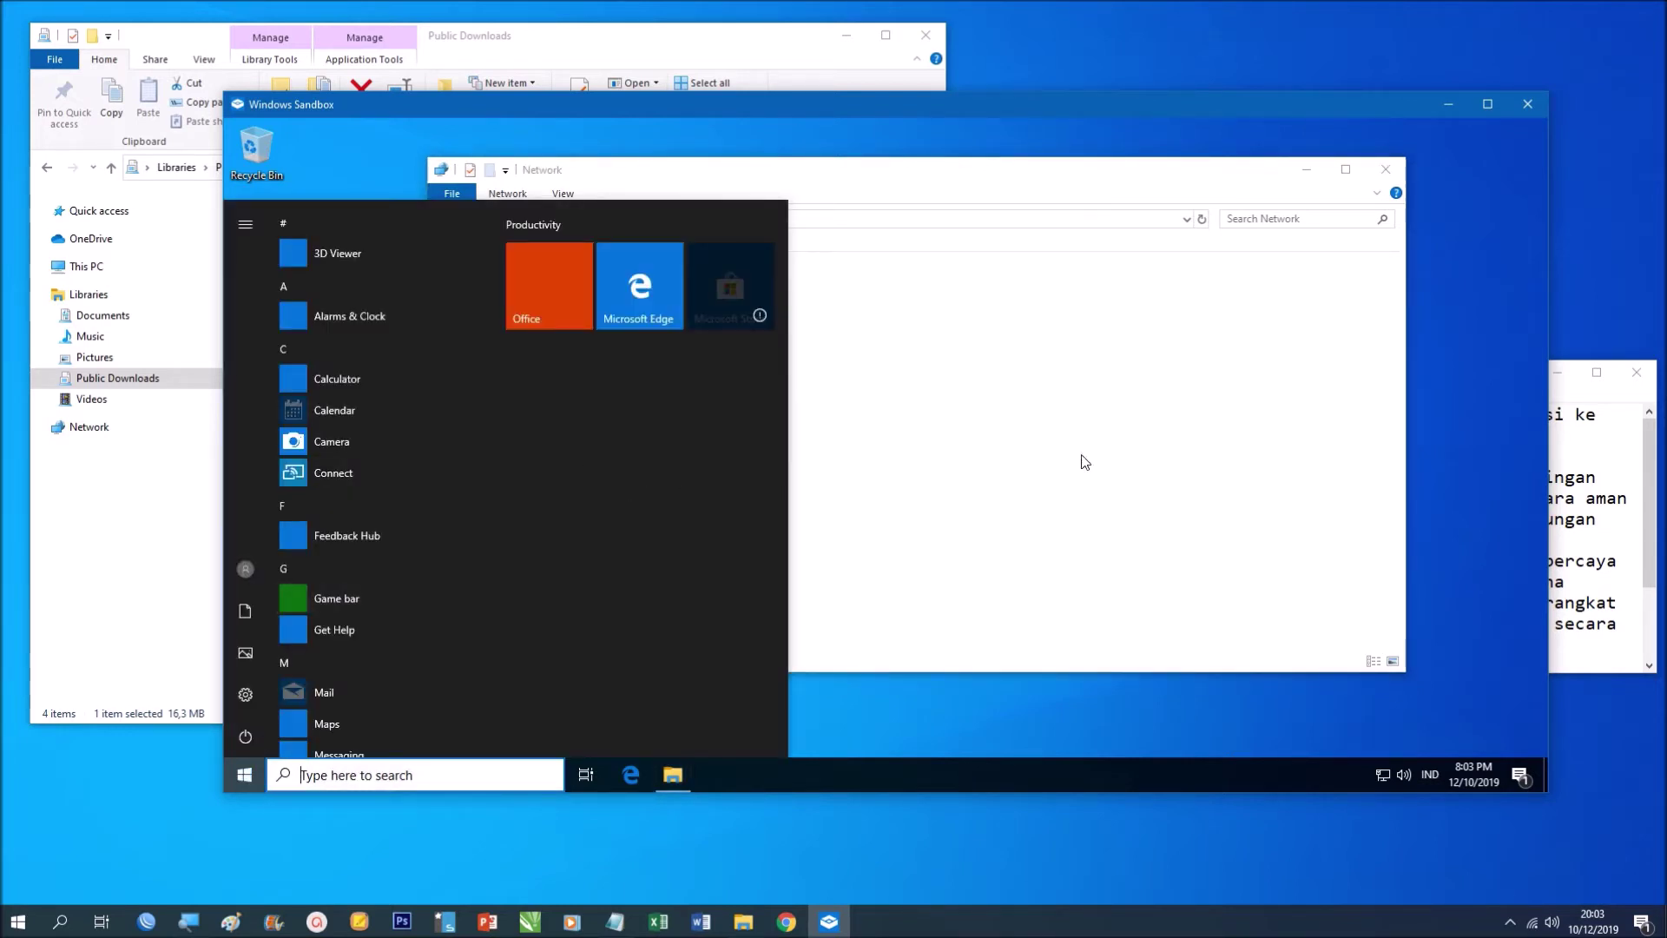
pyautogui.click(1103, 459)
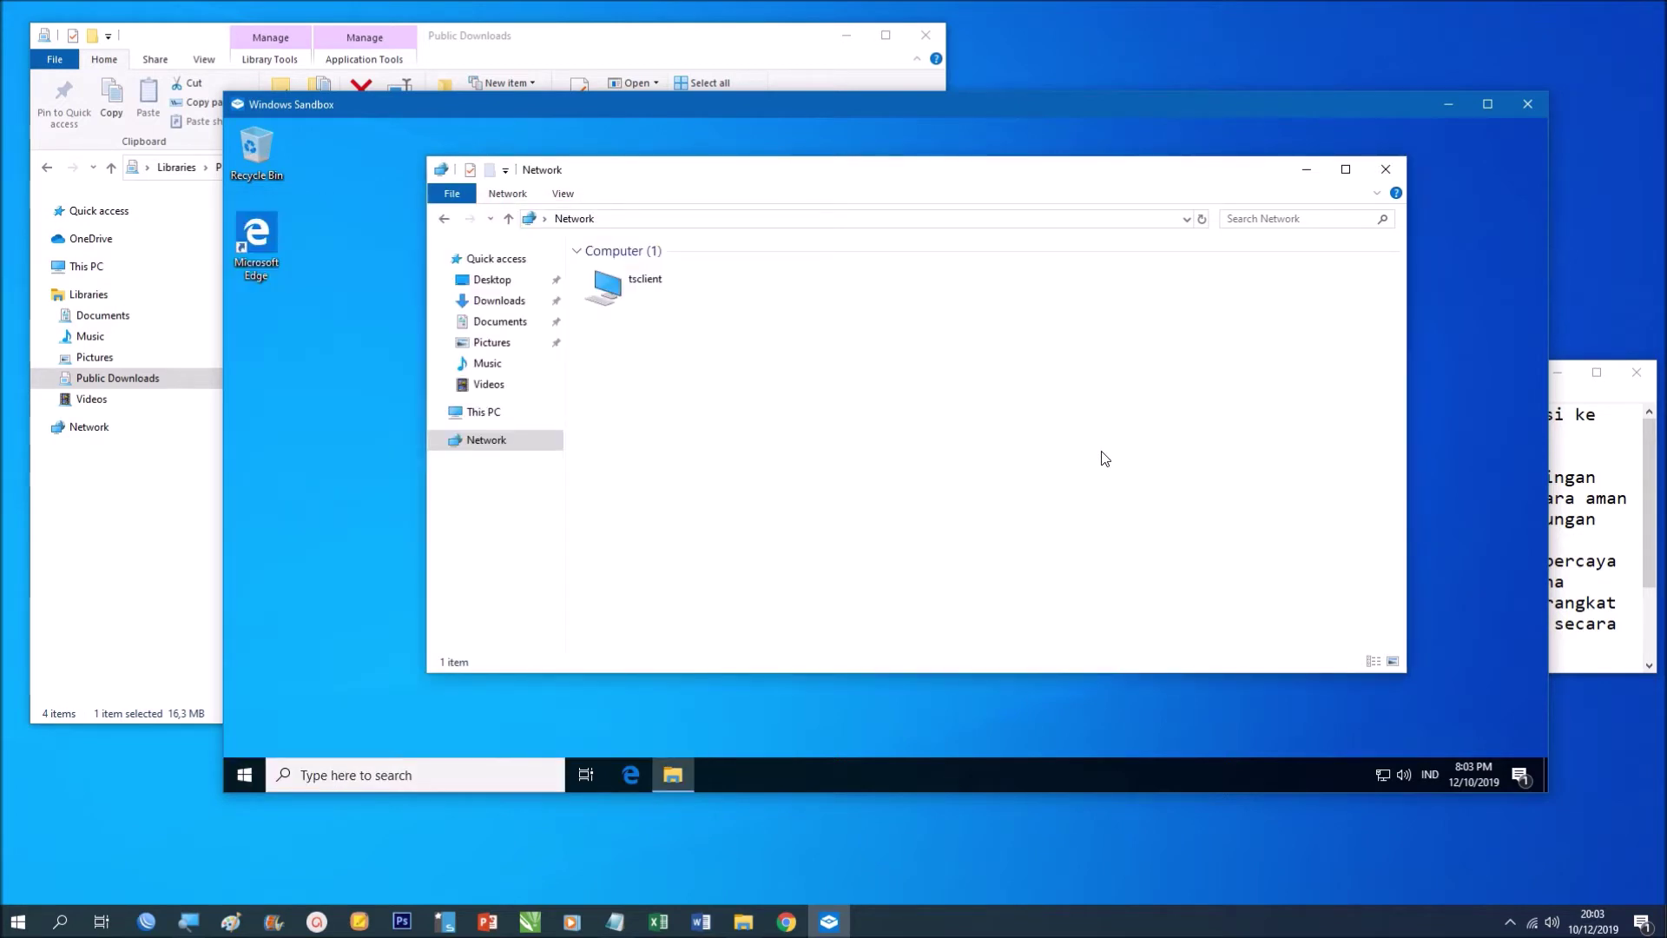
# - Try to transfer winamp5666_full_all directly from the host's Public Downloads library into the Windows Sandbox window
pyautogui.click(124, 569)
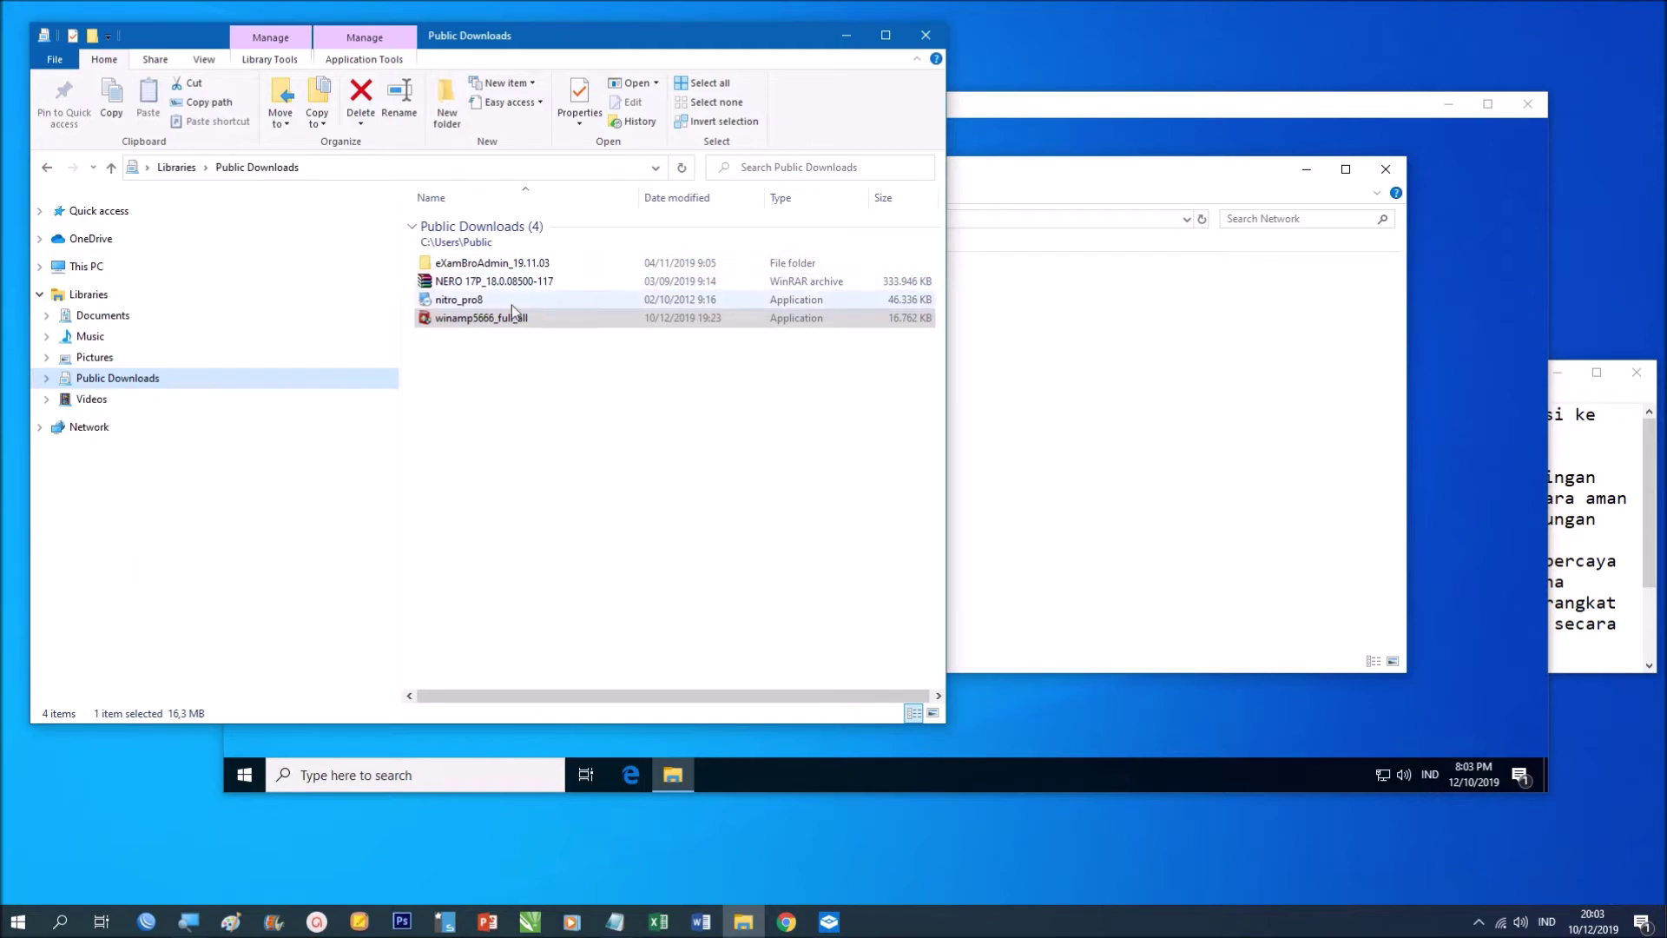
pyautogui.click(493, 323)
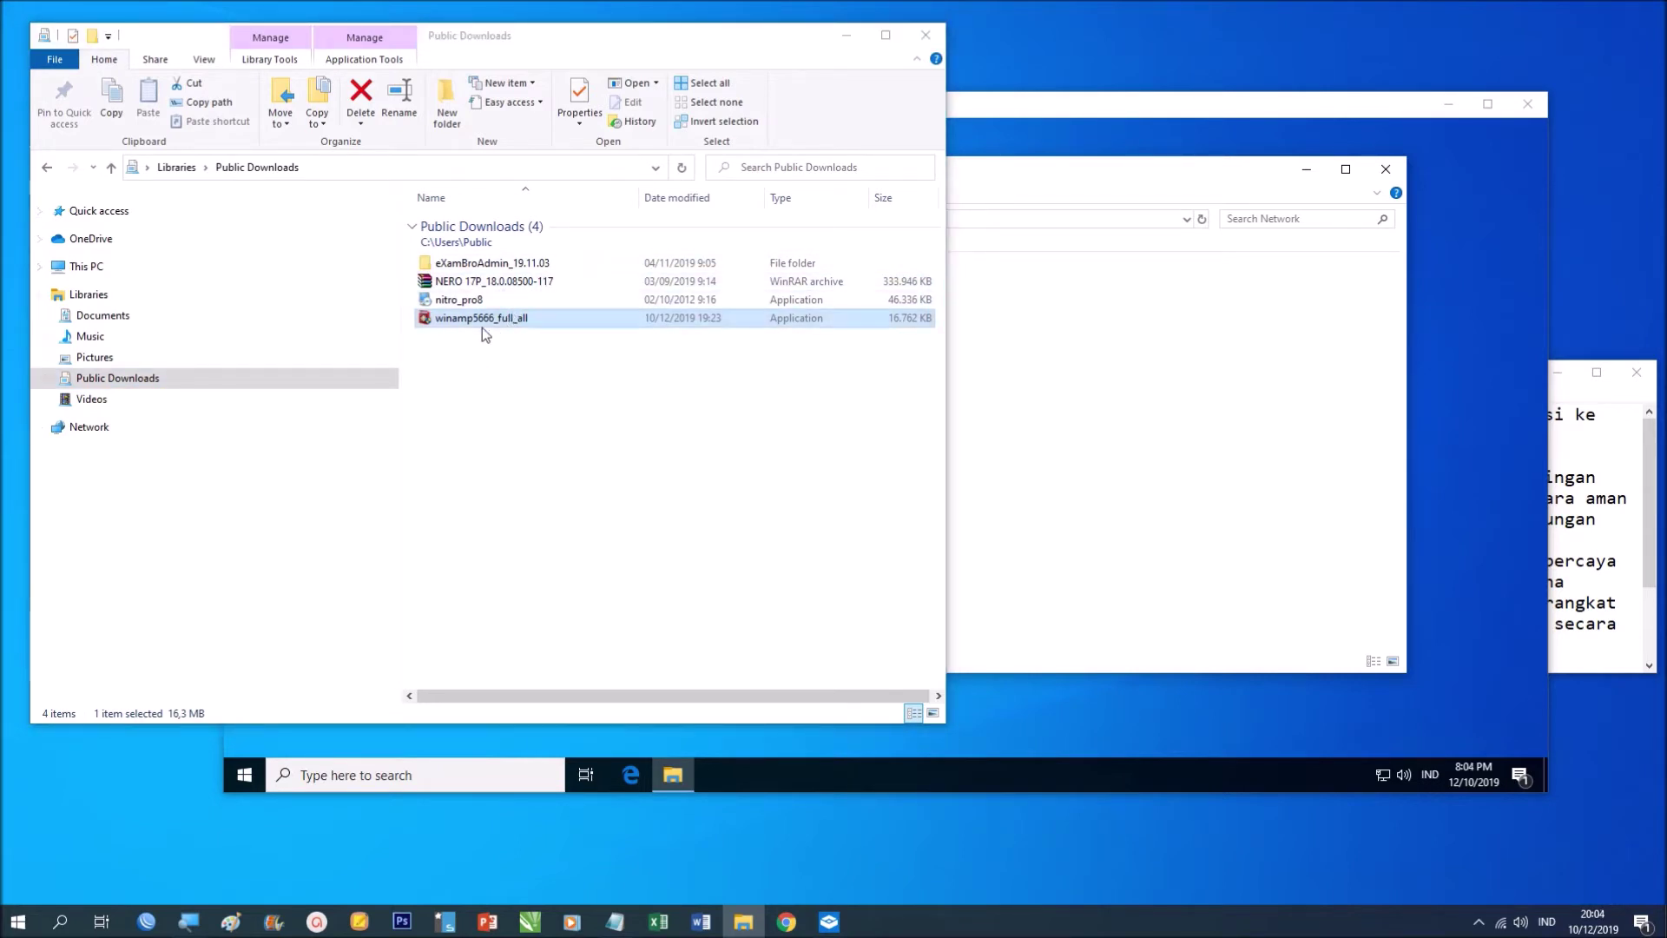
pyautogui.moveTo(482, 321); pyautogui.dragTo(1318, 358)
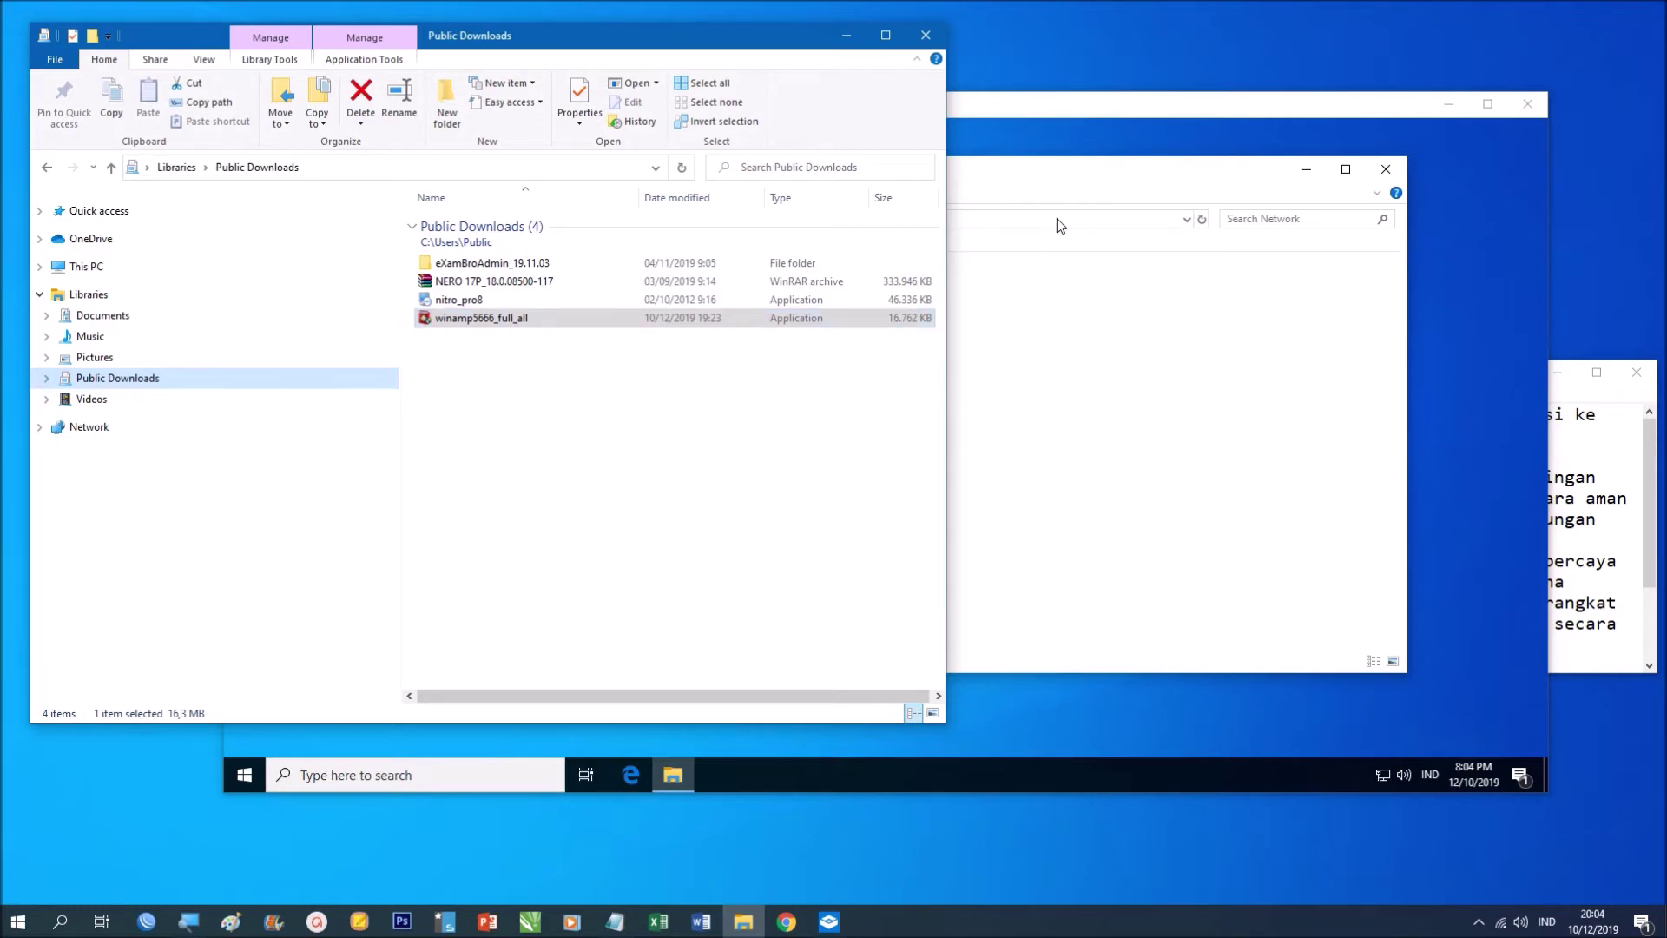
pyautogui.click(1009, 193)
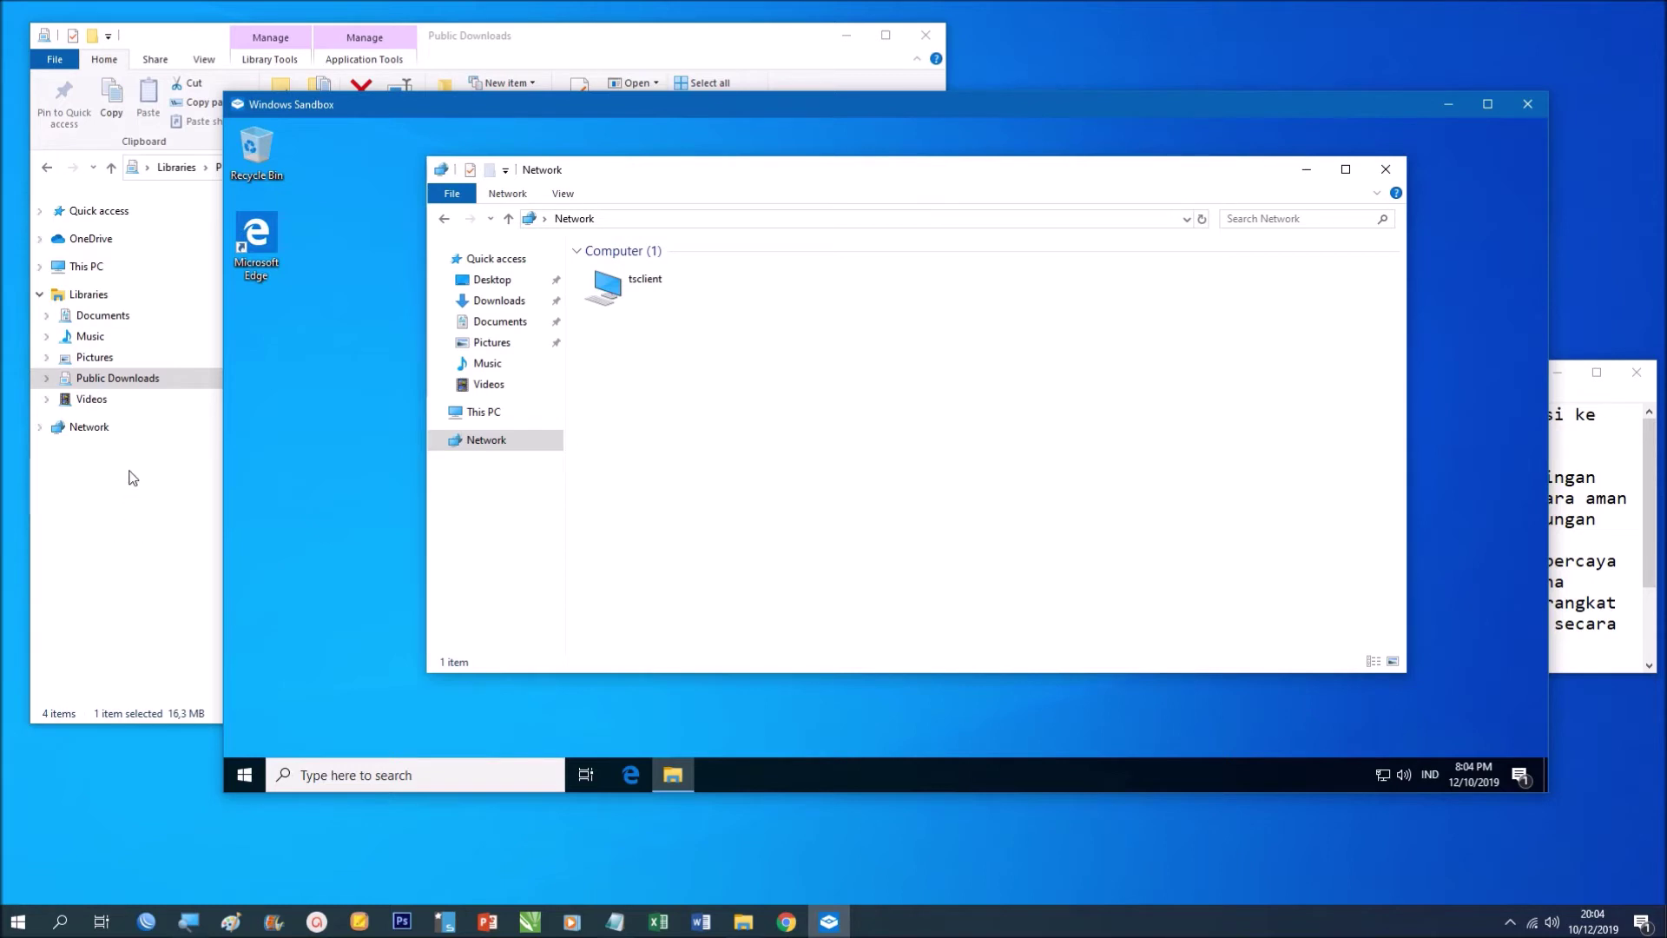
# - Copy the winamp5666_full_all application file from the host's Public Downloads library to the clipboard
pyautogui.click(145, 389)
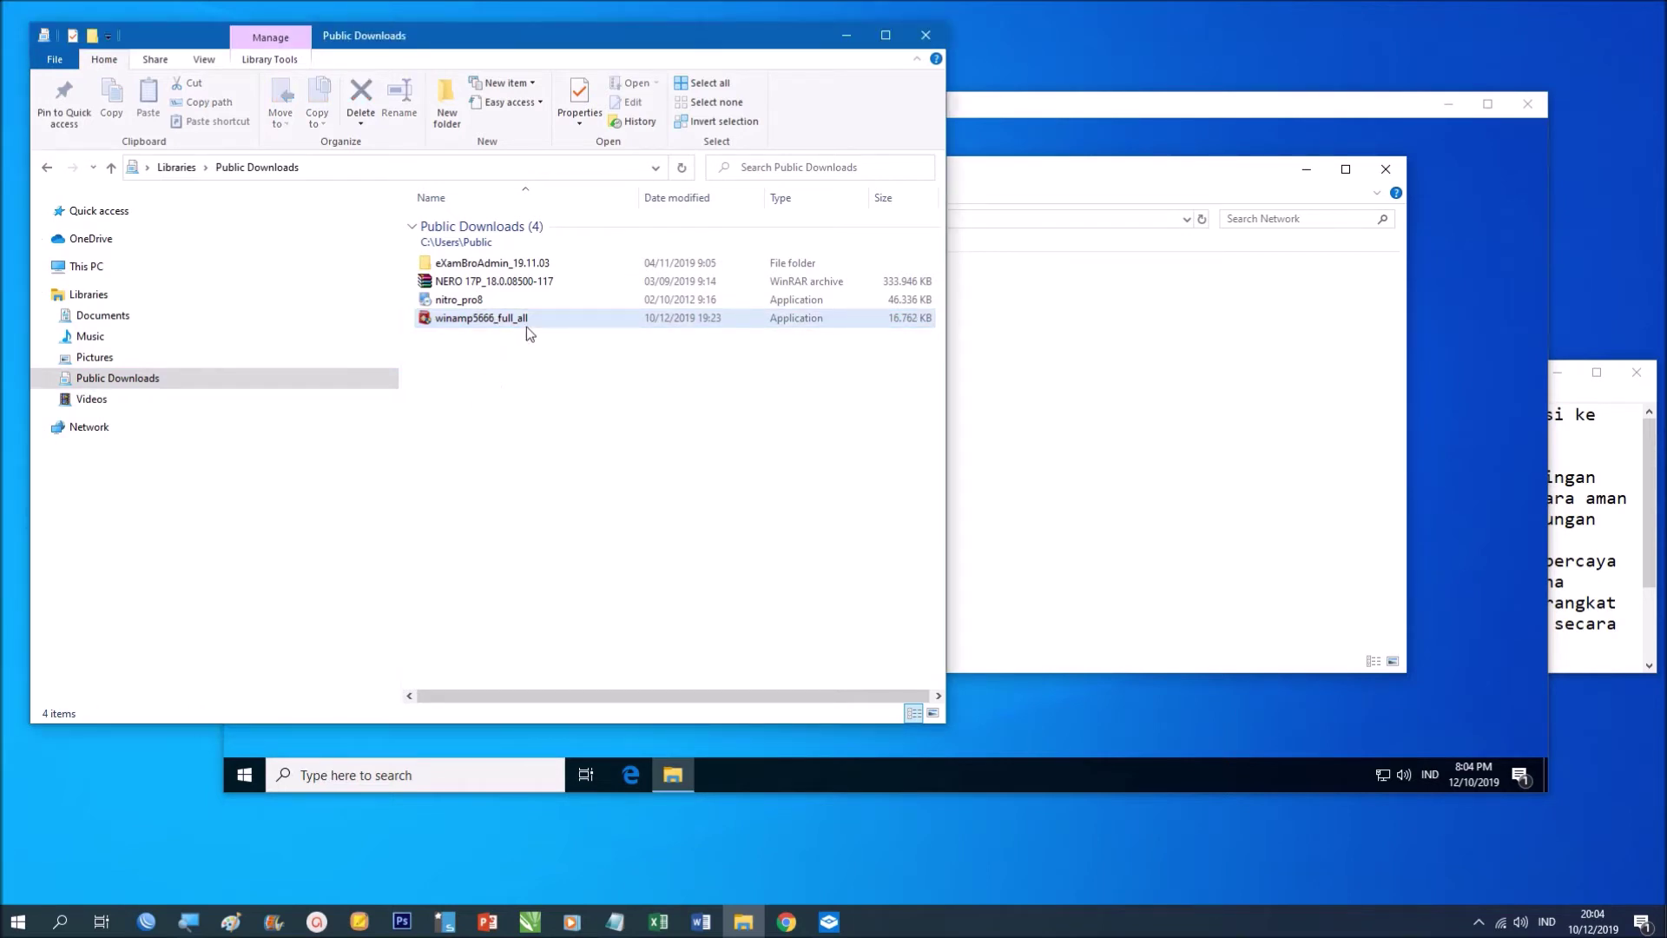
pyautogui.click(526, 326)
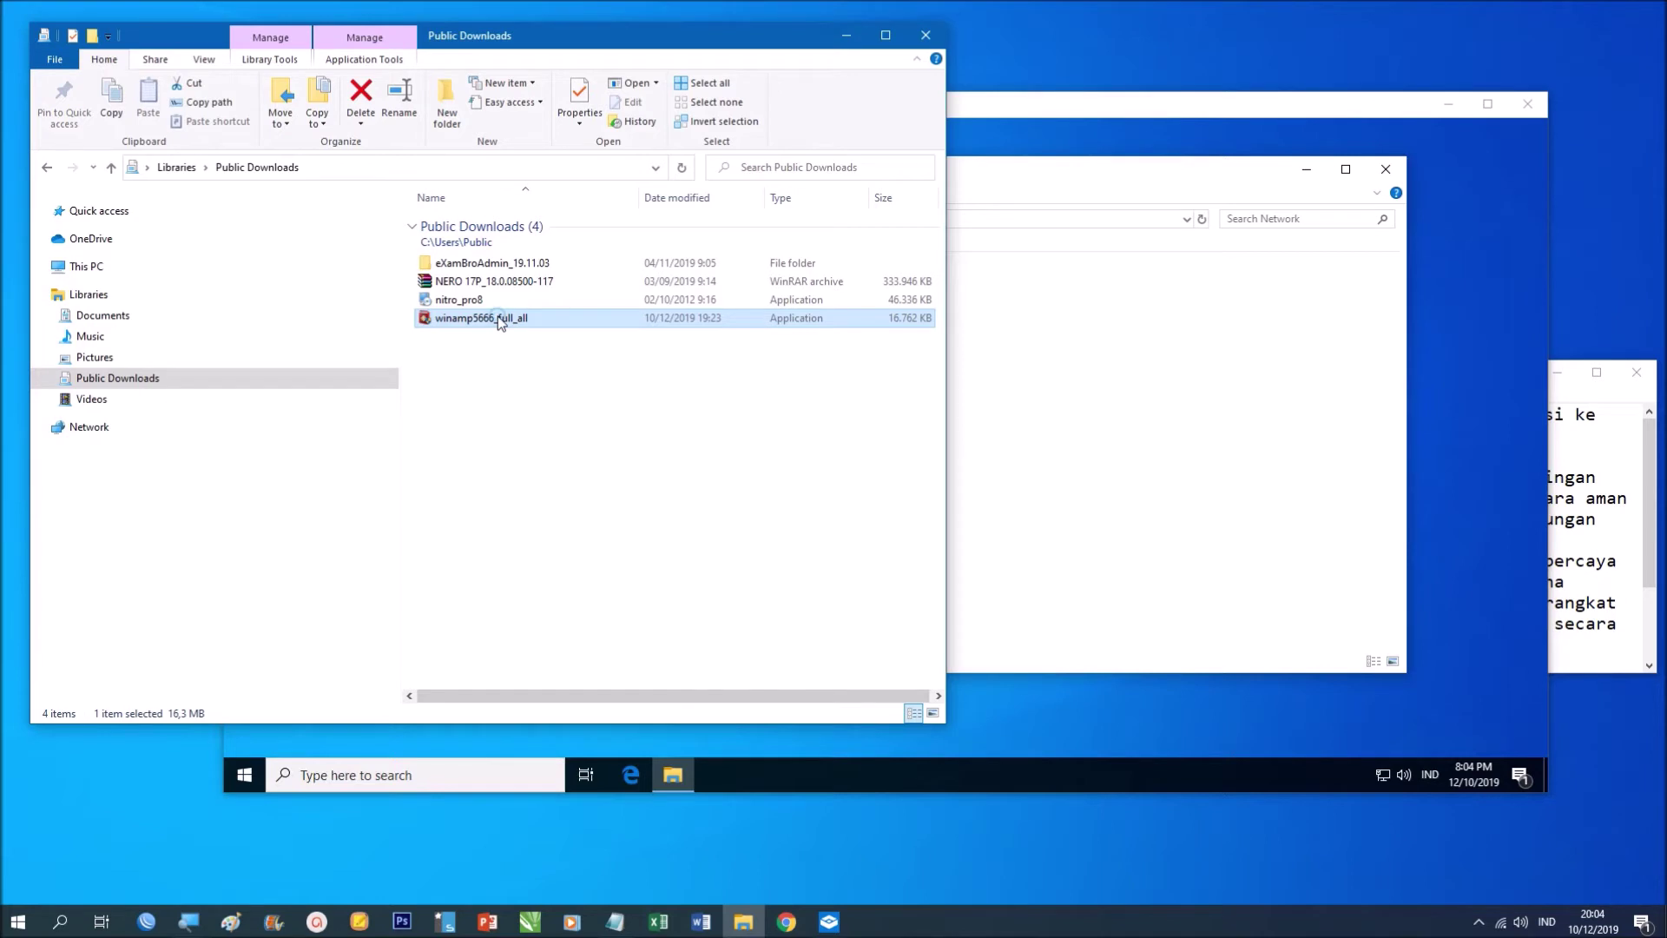
pyautogui.rightClick(500, 322)
pyautogui.click(479, 377)
pyautogui.click(504, 322)
pyautogui.rightClick(503, 321)
pyautogui.press('Escape')
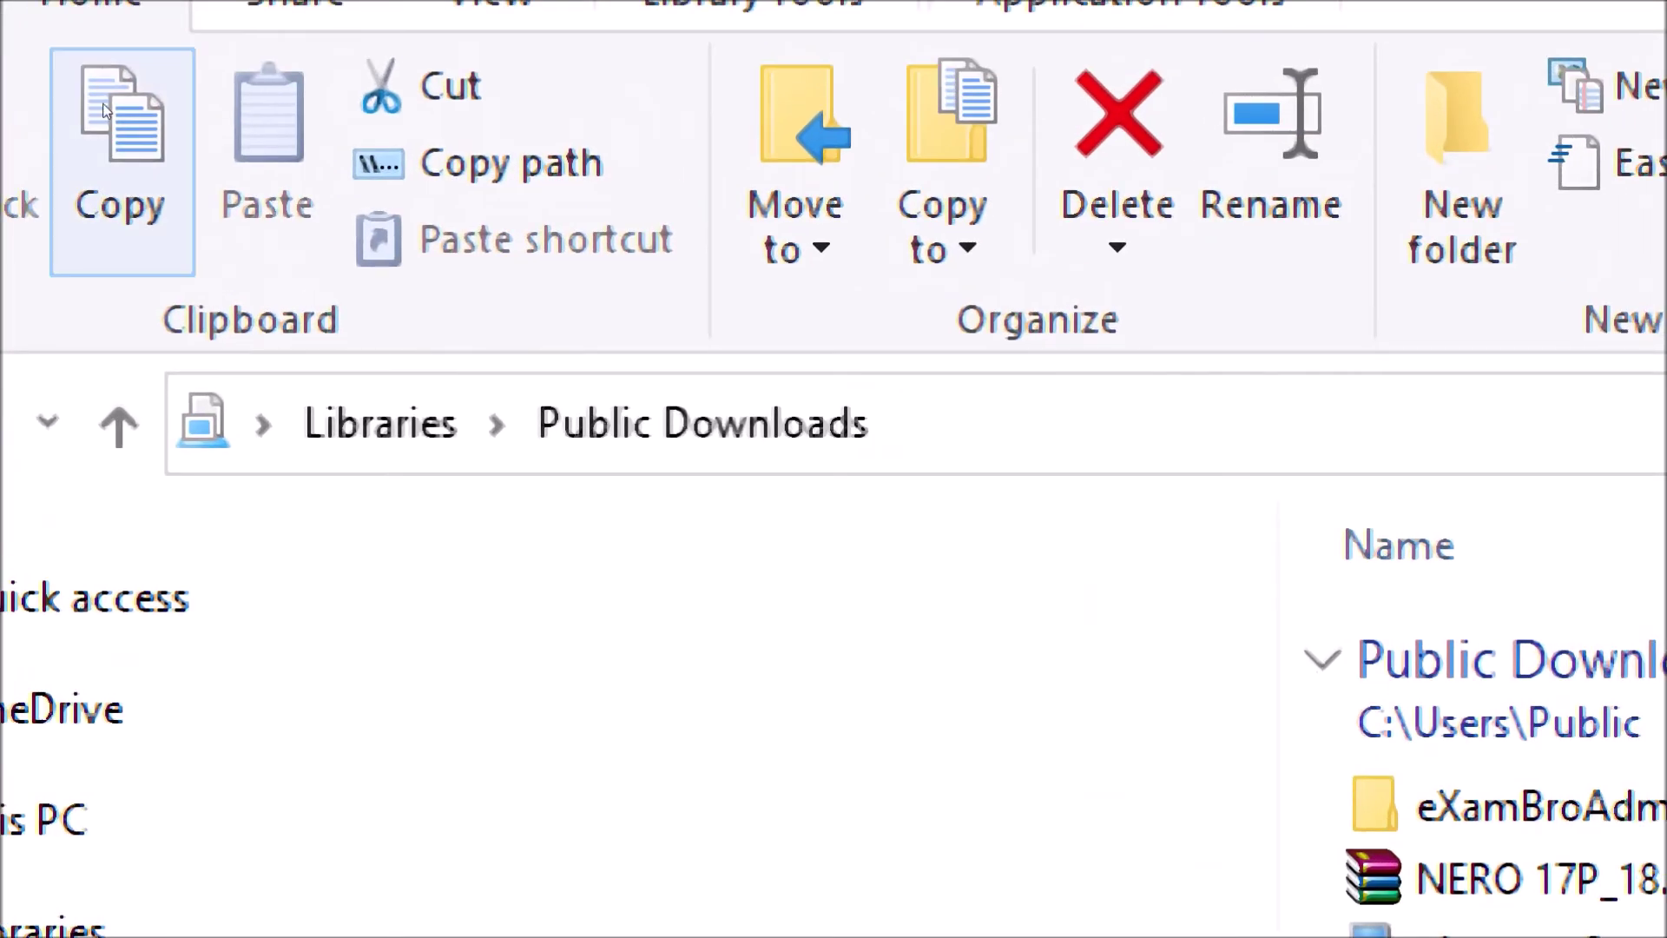
pyautogui.click(102, 108)
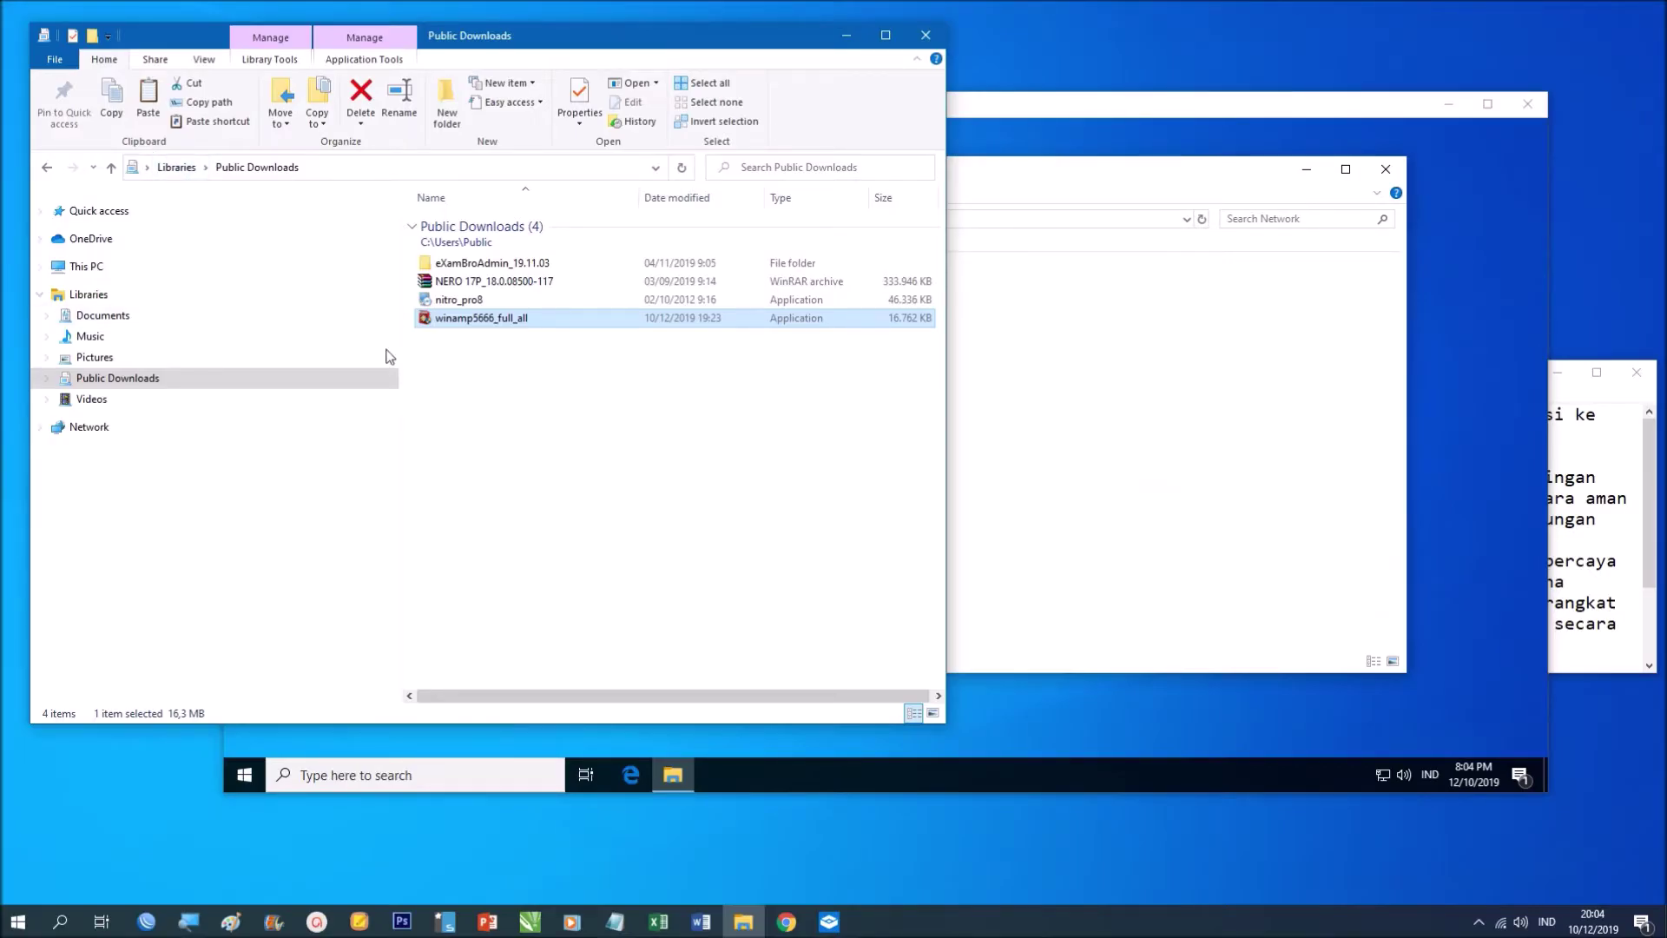
# - Minimize the Network window inside Windows Sandbox and paste the copied winamp5666_full_all file onto the sandbox desktop
pyautogui.click(1461, 352)
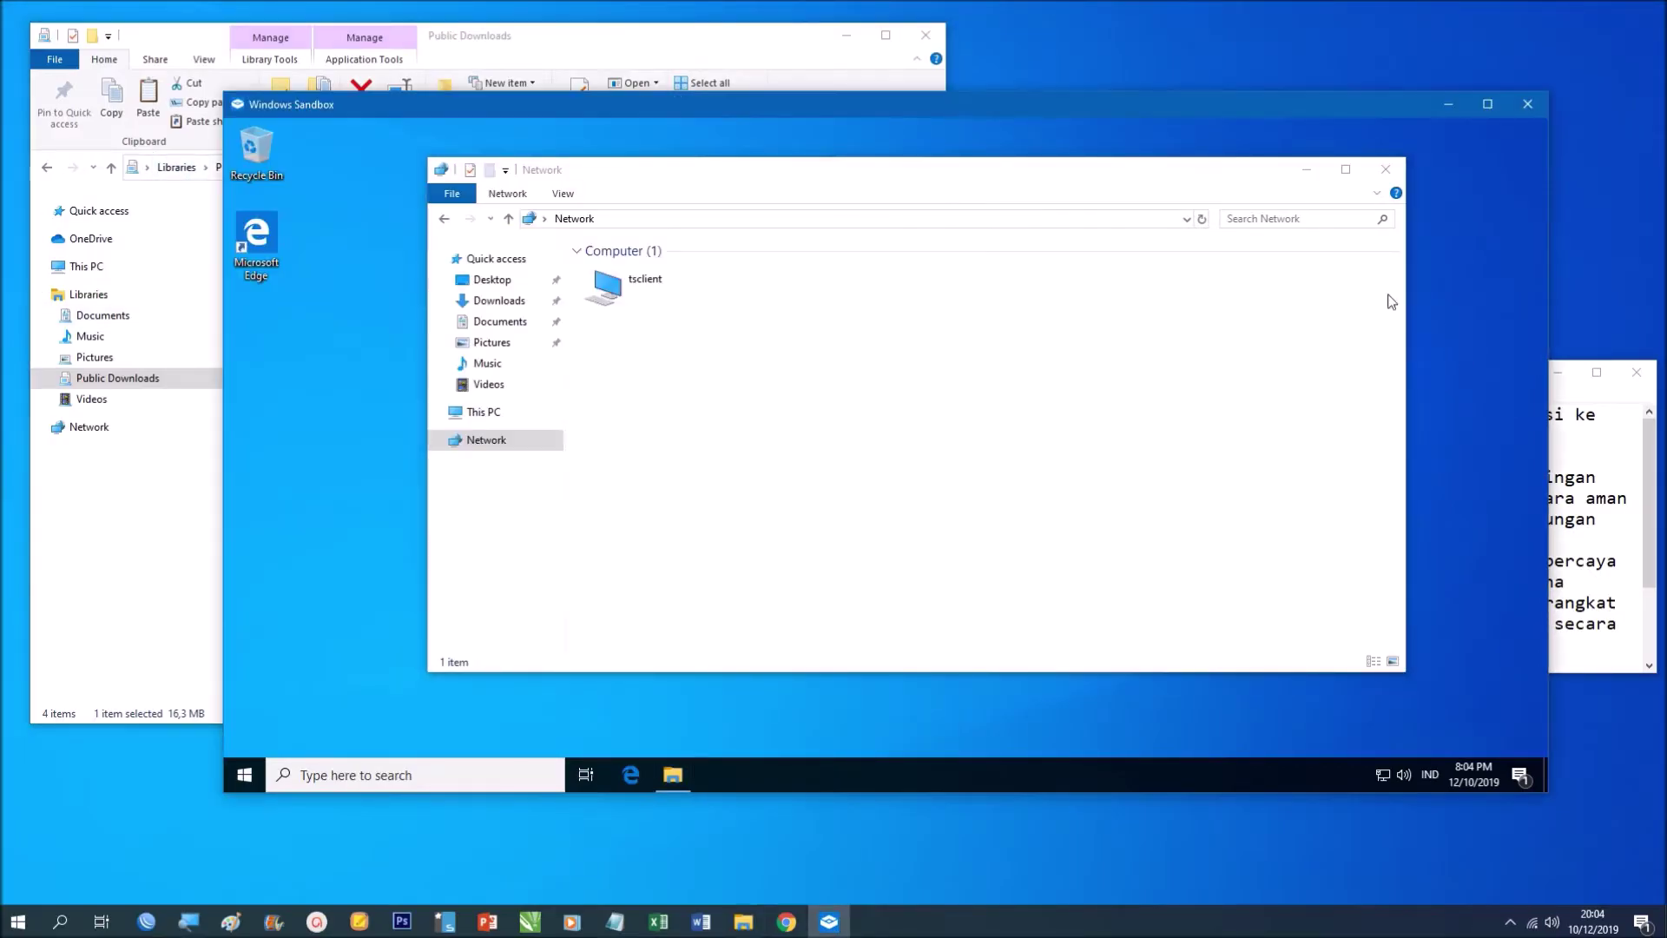
pyautogui.click(1307, 171)
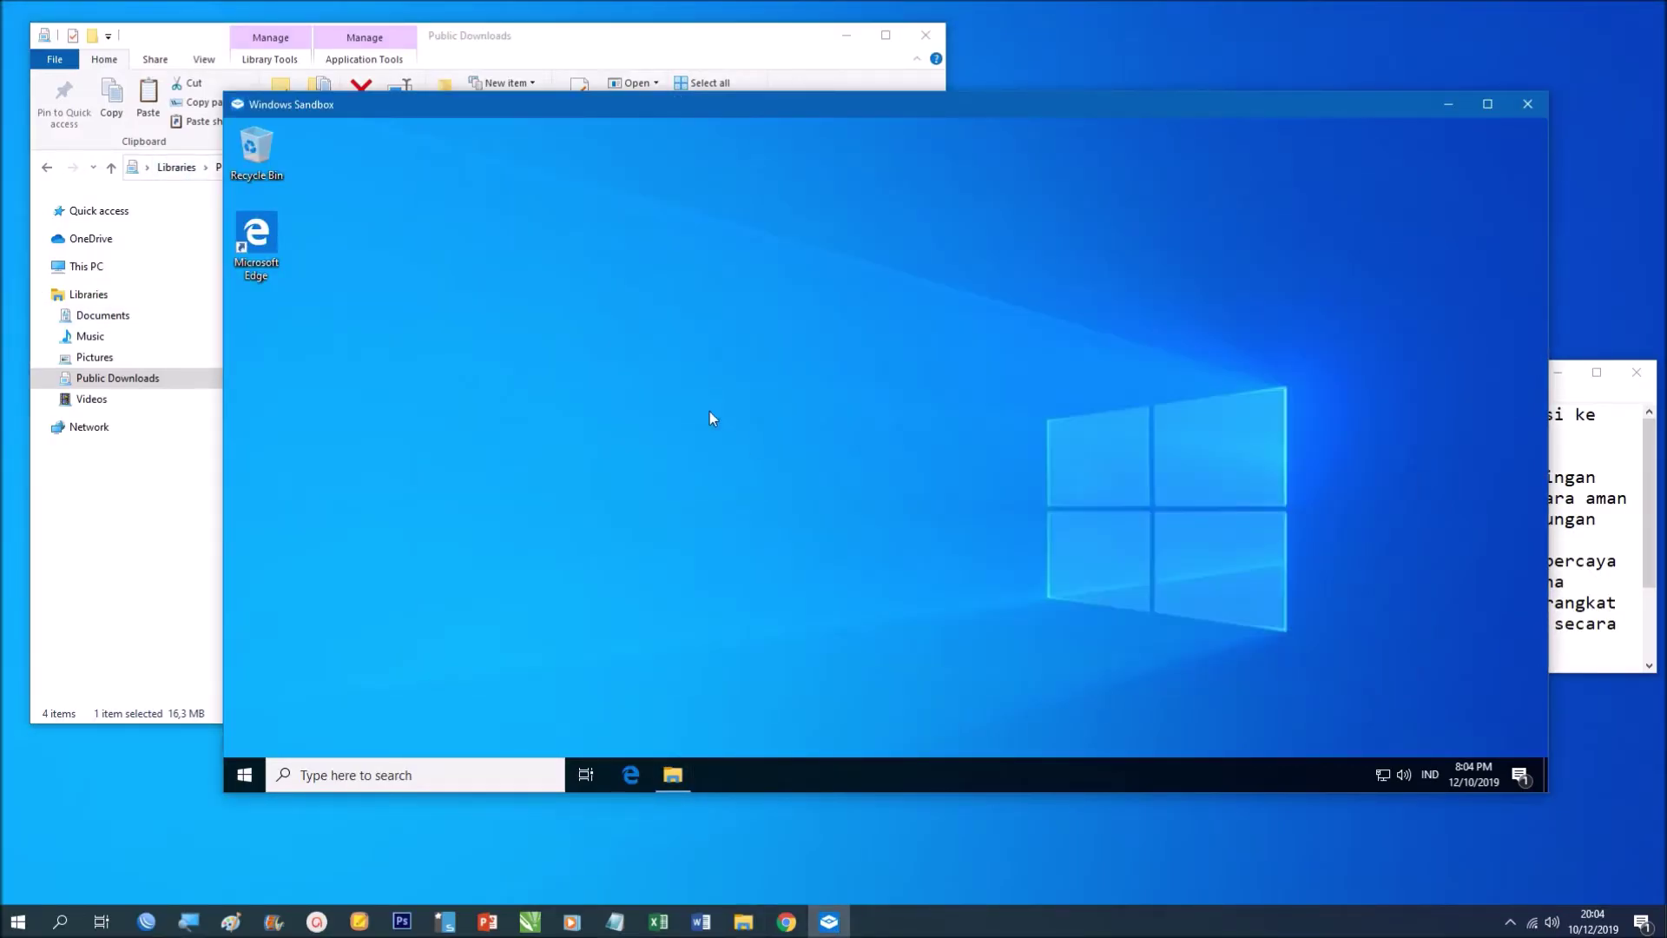
pyautogui.rightClick(517, 232)
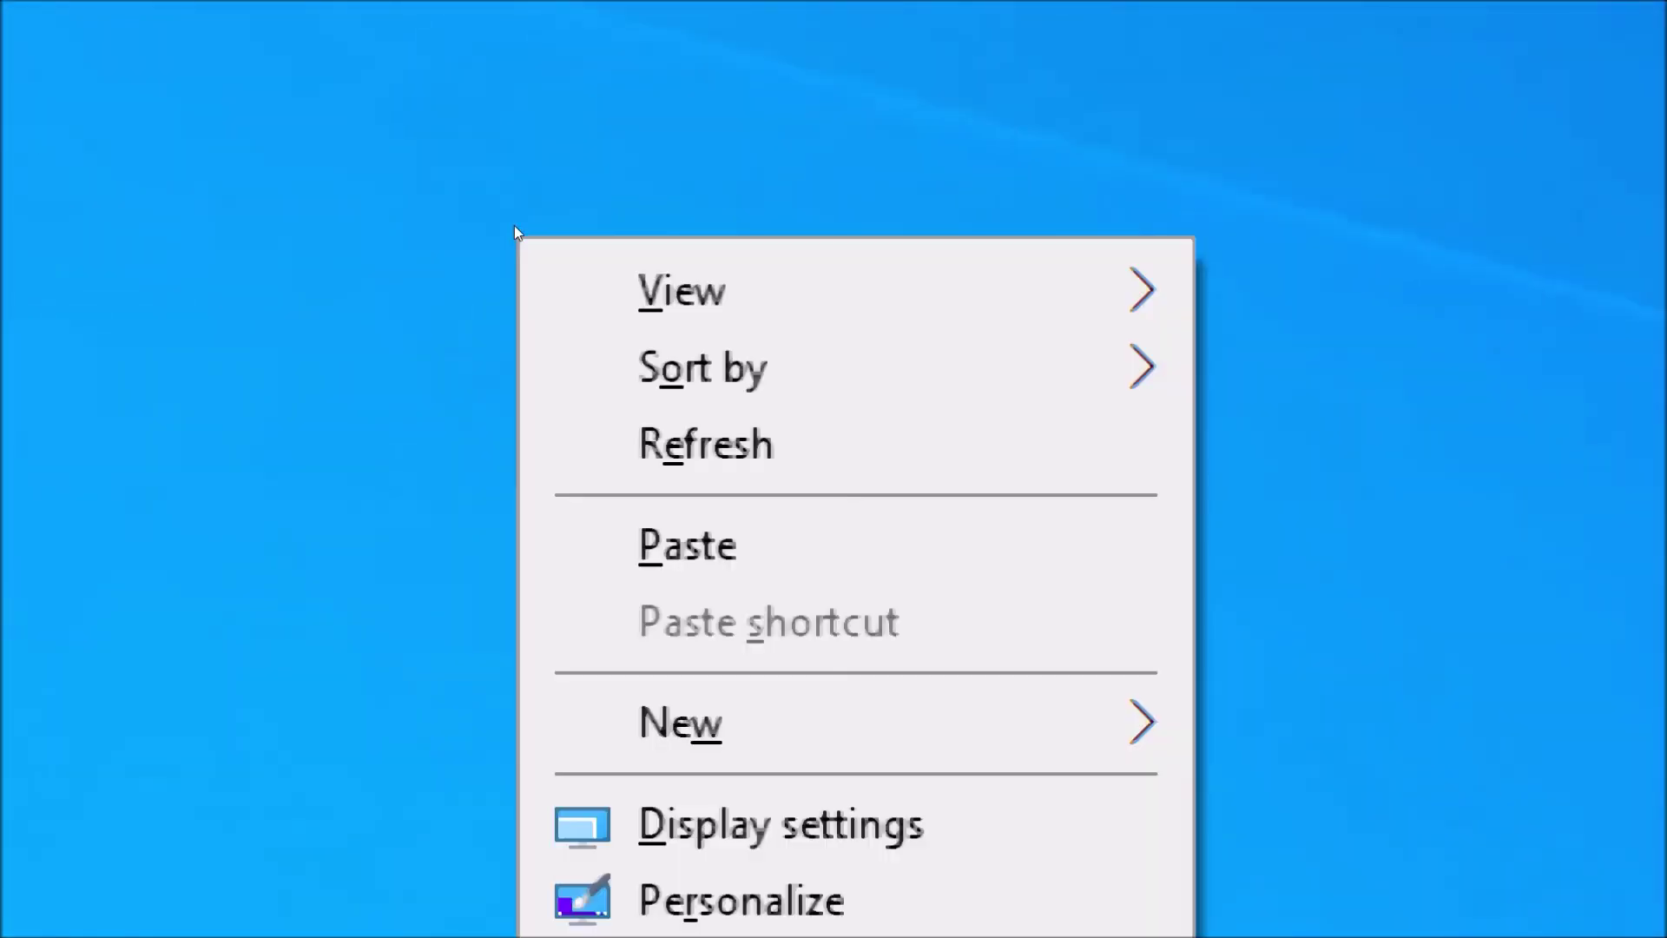
pyautogui.press('Down')
pyautogui.press('Down')
pyautogui.press('Down')
pyautogui.press('Down')
pyautogui.press('Return')
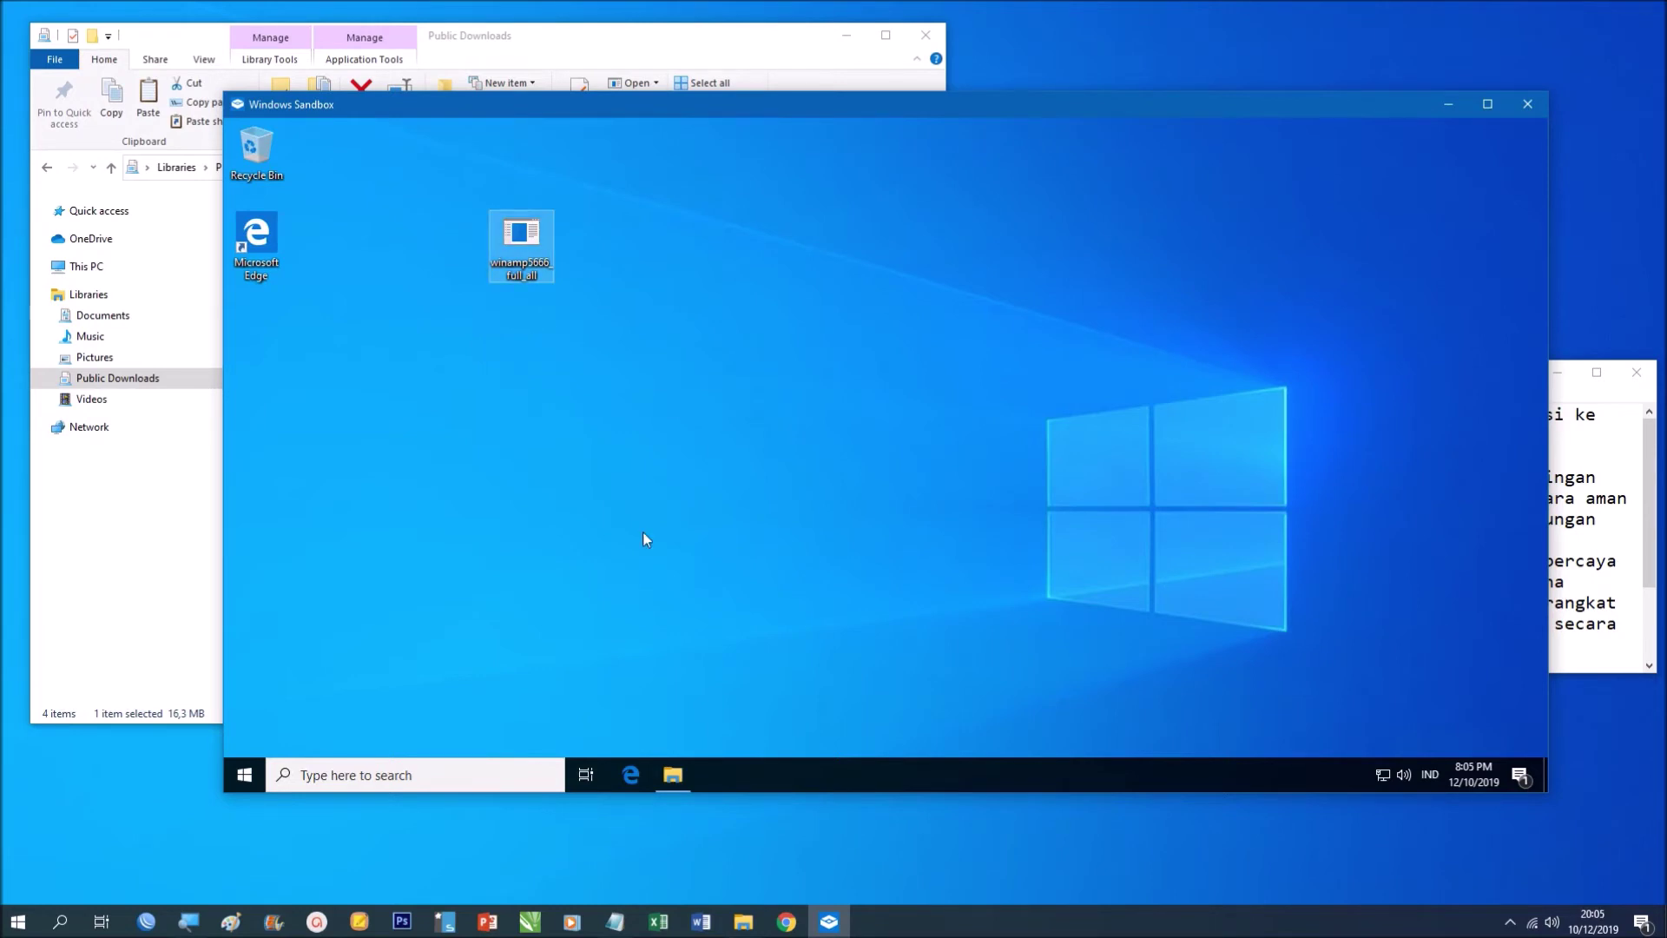
# - Permanently delete winamp5666_full_all from the sandbox desktop and copy the file again from the host's Public Downloads library
pyautogui.hotkey('shift', 'Delete')
pyautogui.press('Return')
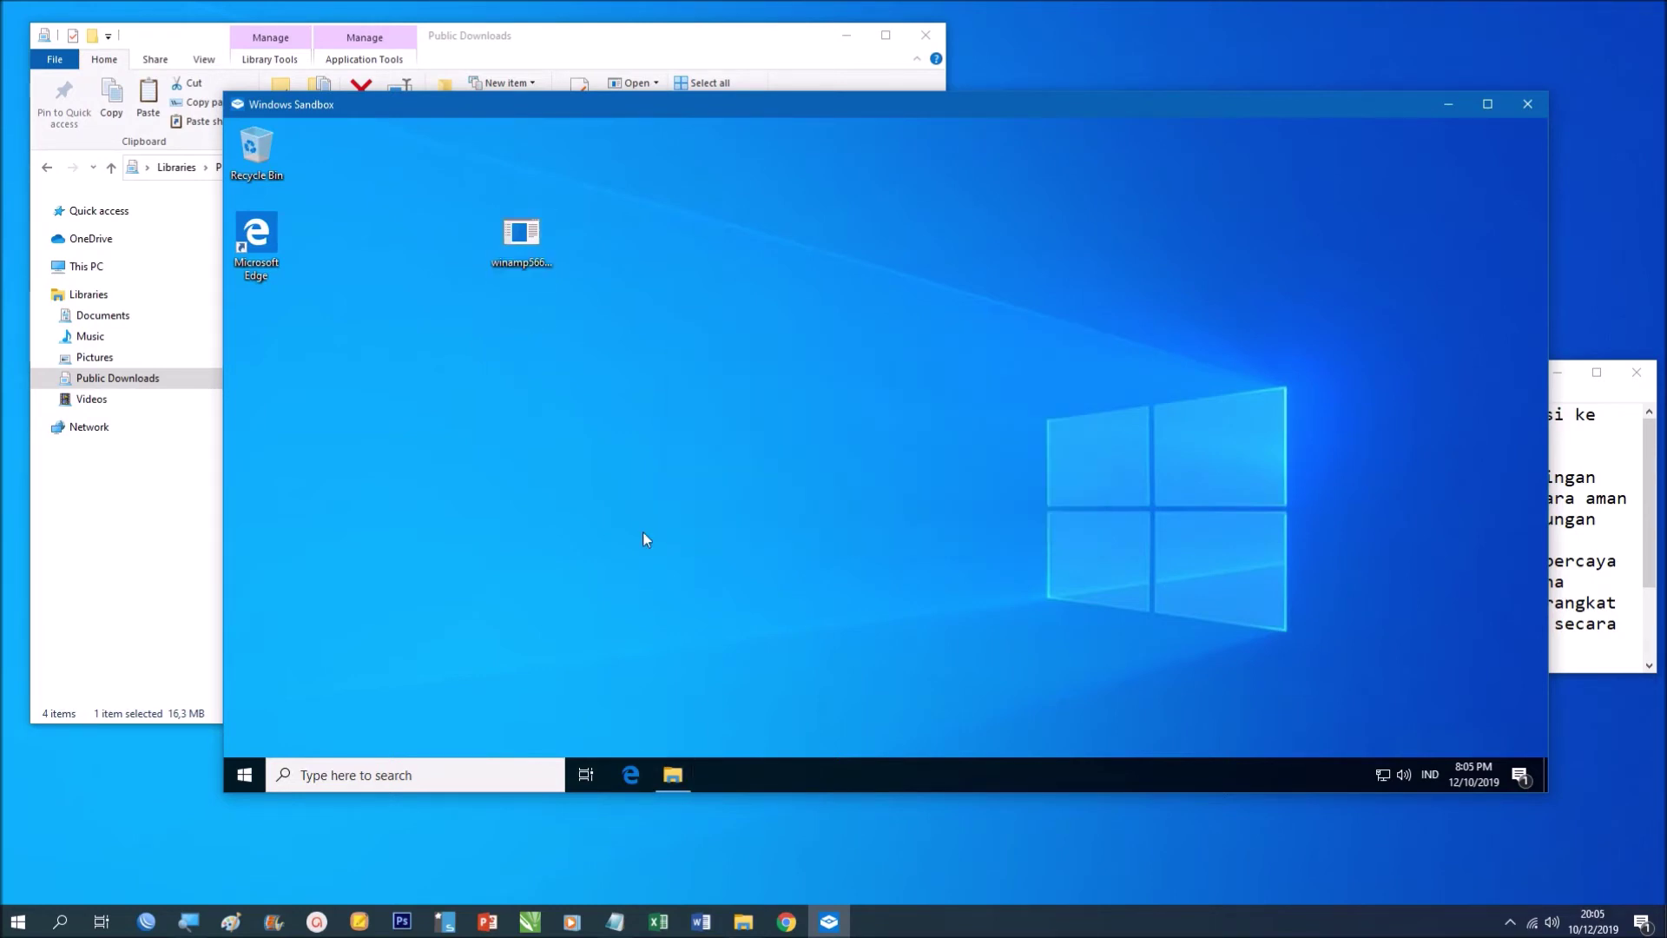
pyautogui.click(176, 386)
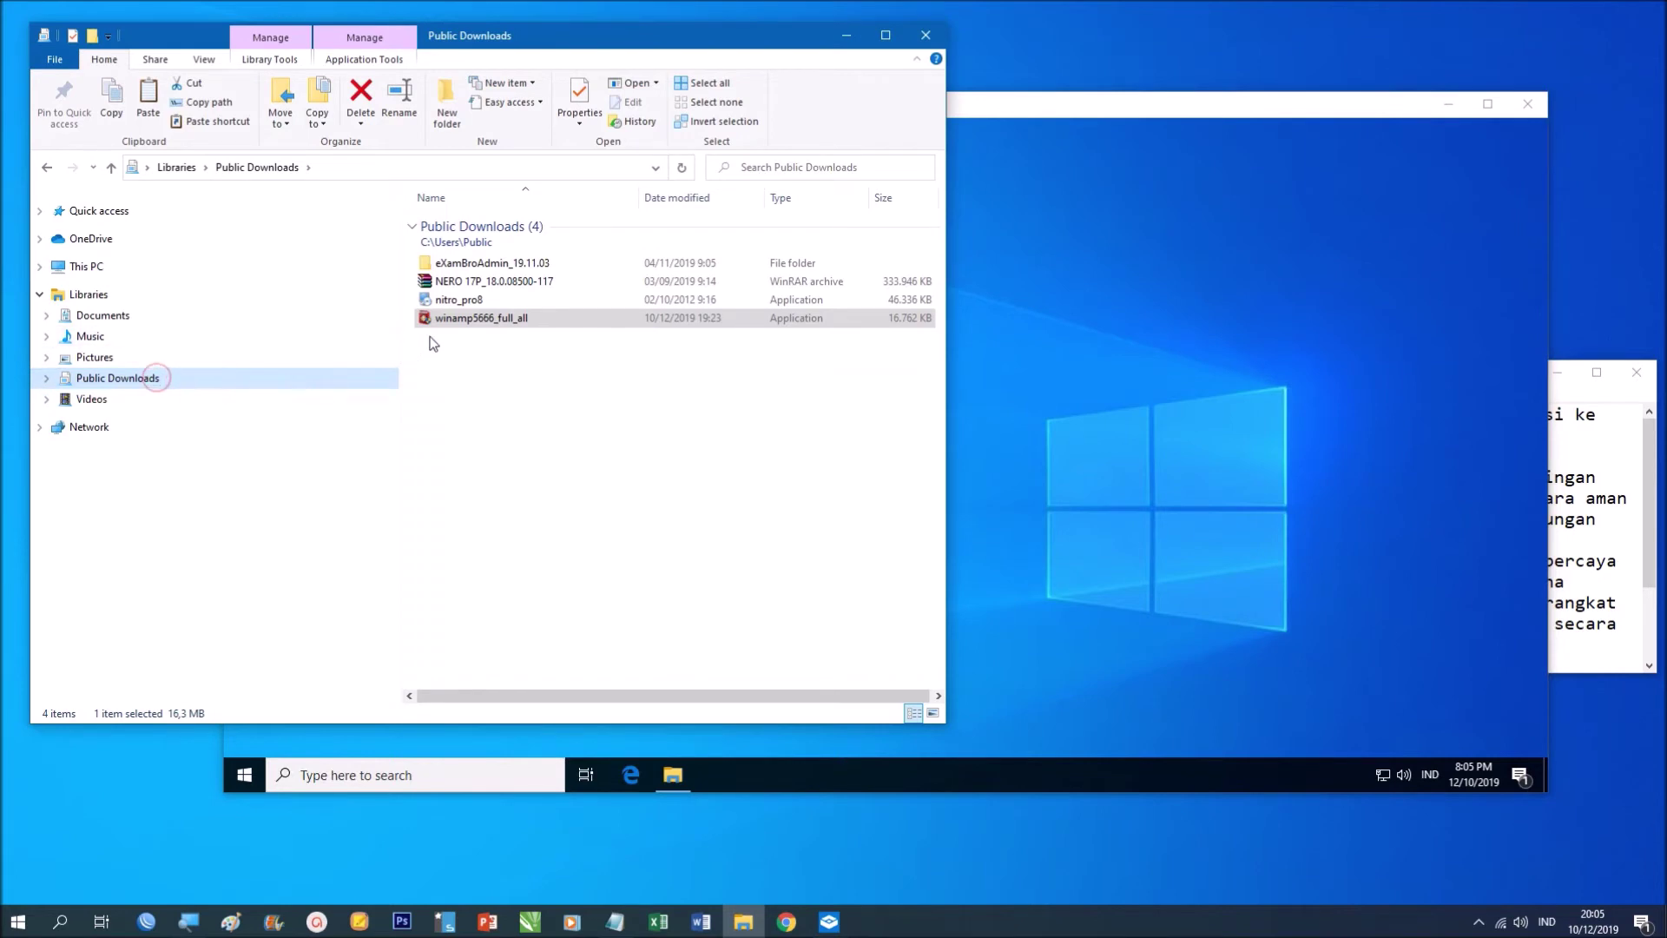
pyautogui.rightClick(447, 323)
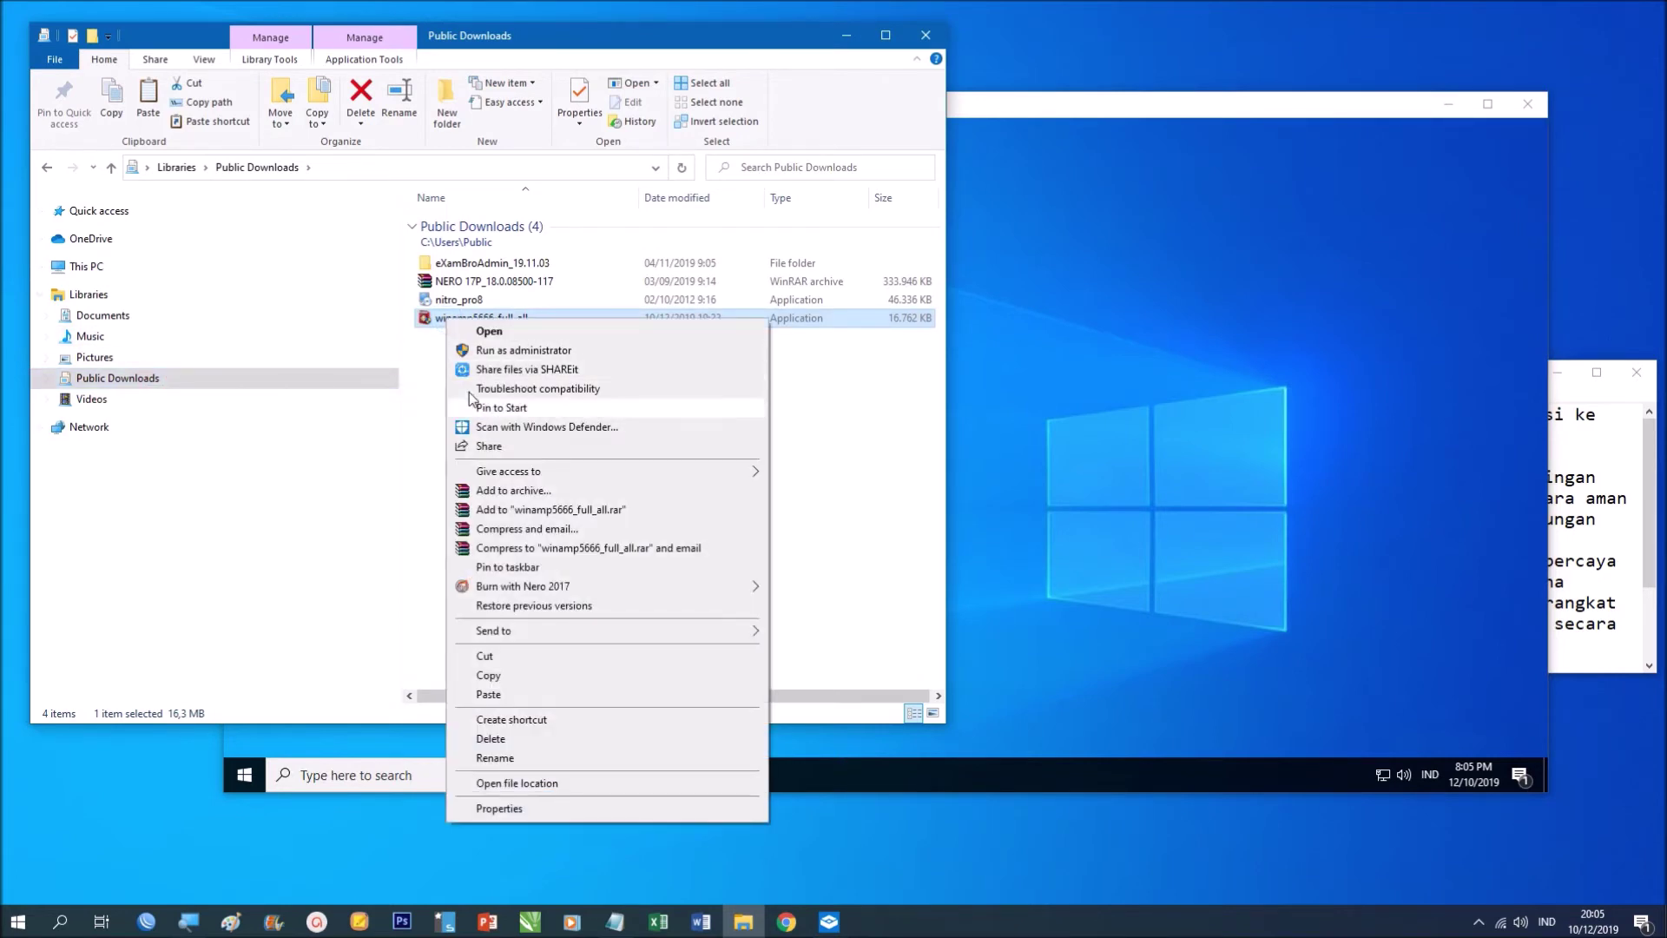
pyautogui.click(488, 676)
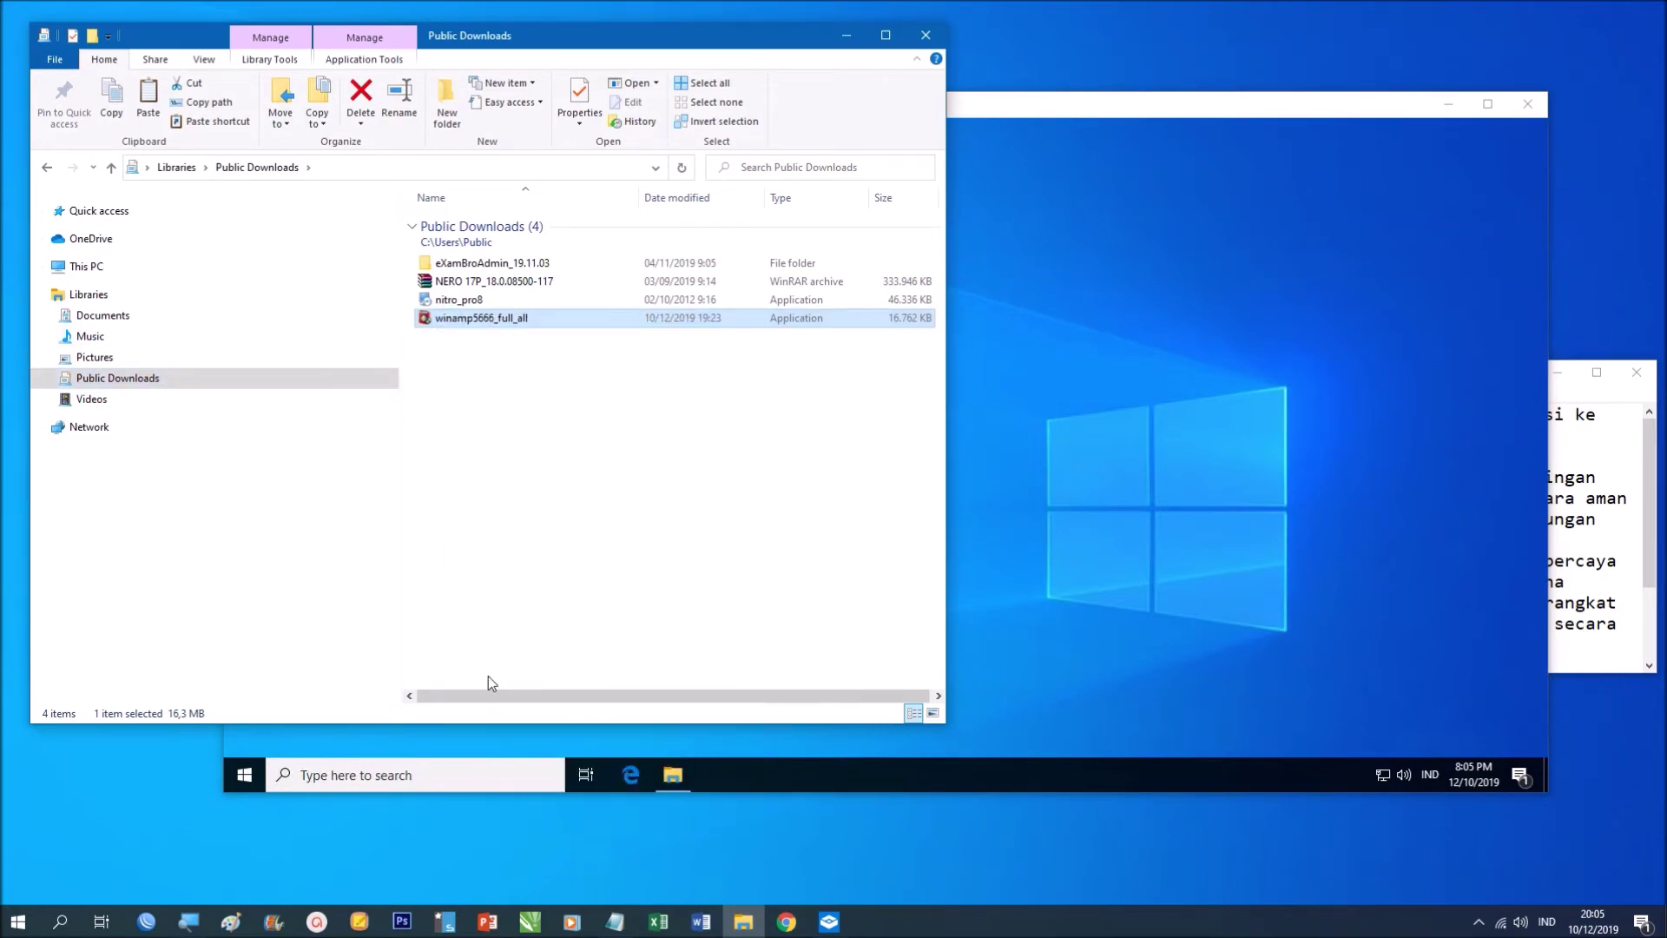
pyautogui.rightClick(486, 321)
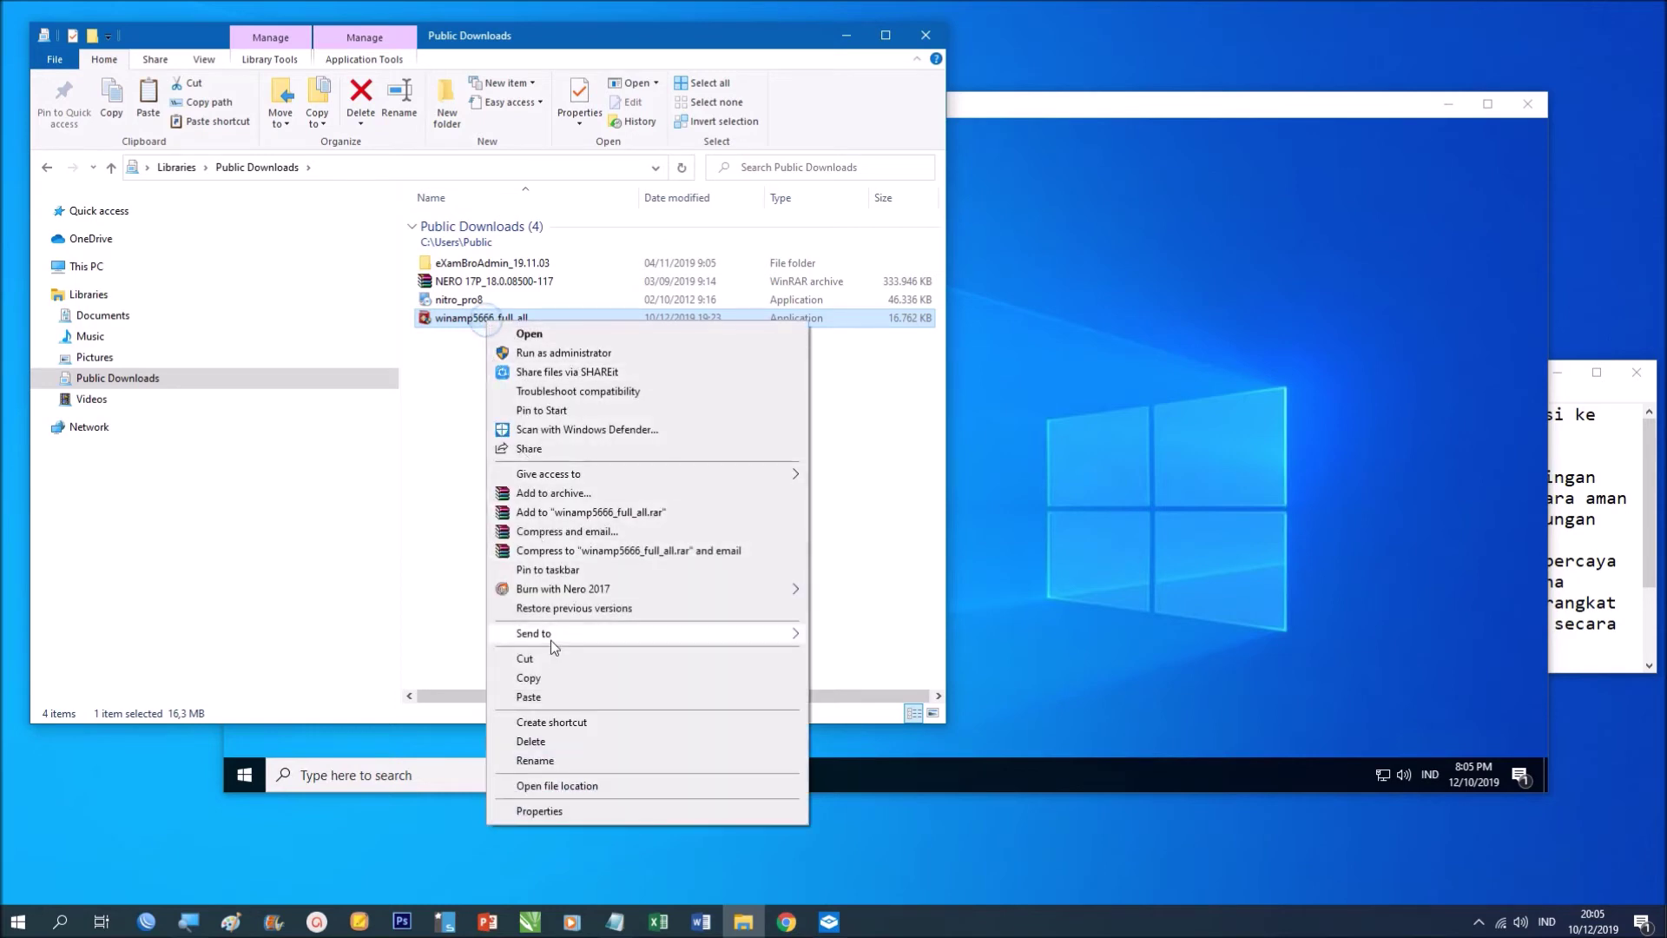
pyautogui.click(542, 677)
# - Paste the copied winamp5666_full_all file onto an empty area of the Windows Sandbox desktop
pyautogui.click(948, 280)
pyautogui.rightClick(810, 255)
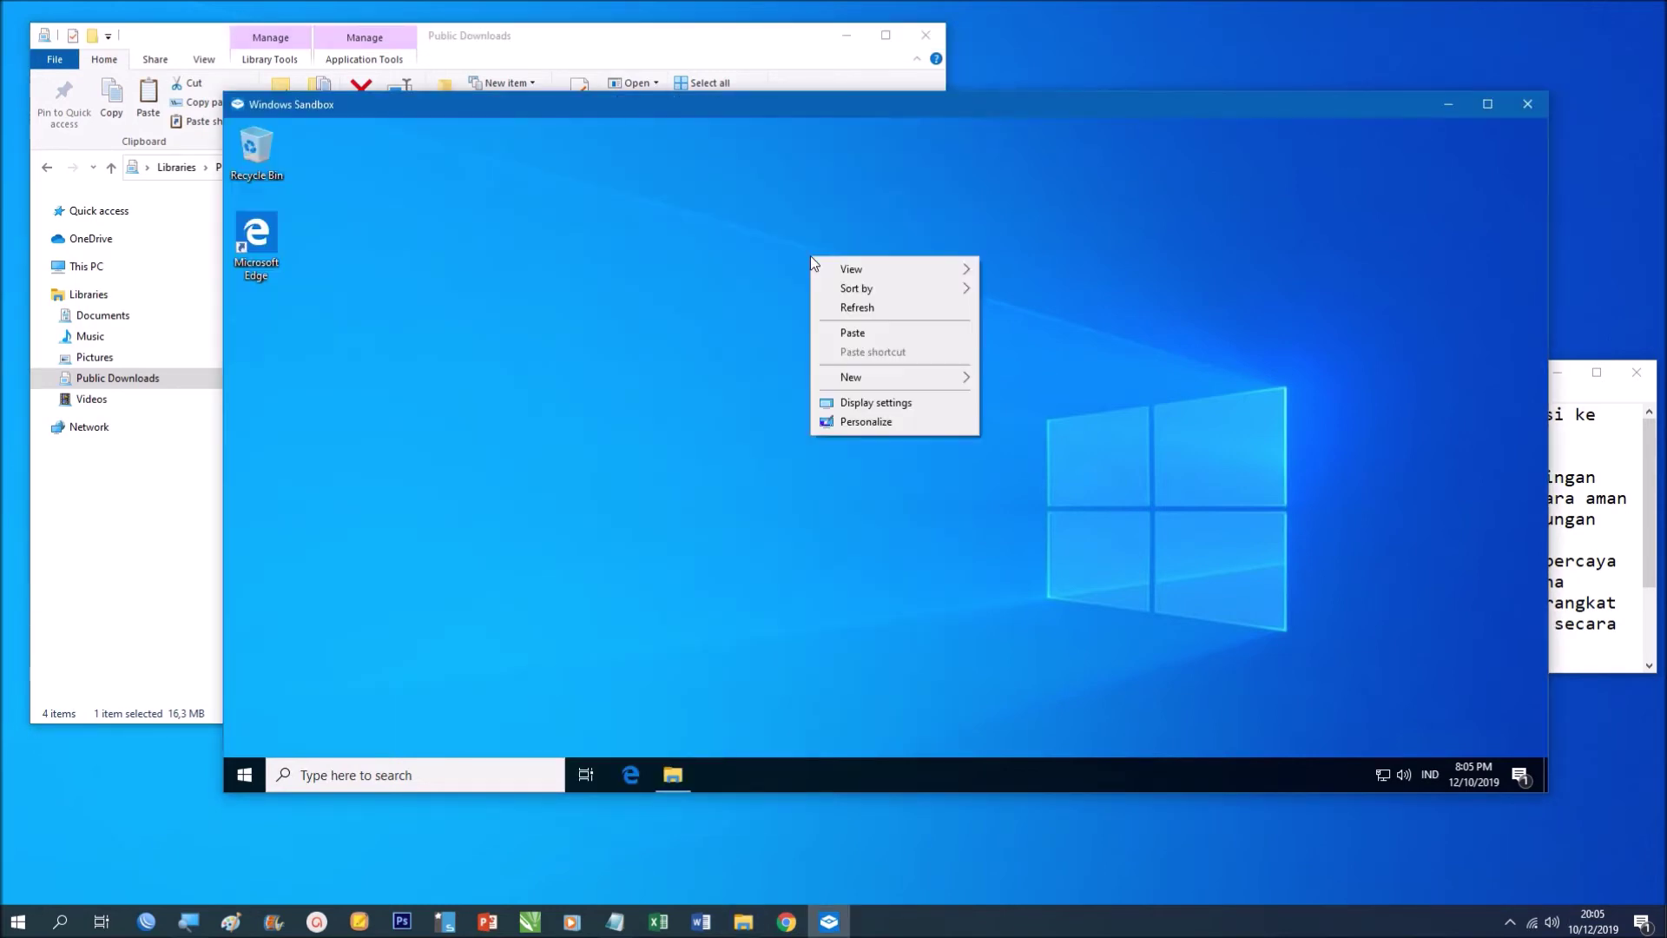
pyautogui.click(870, 337)
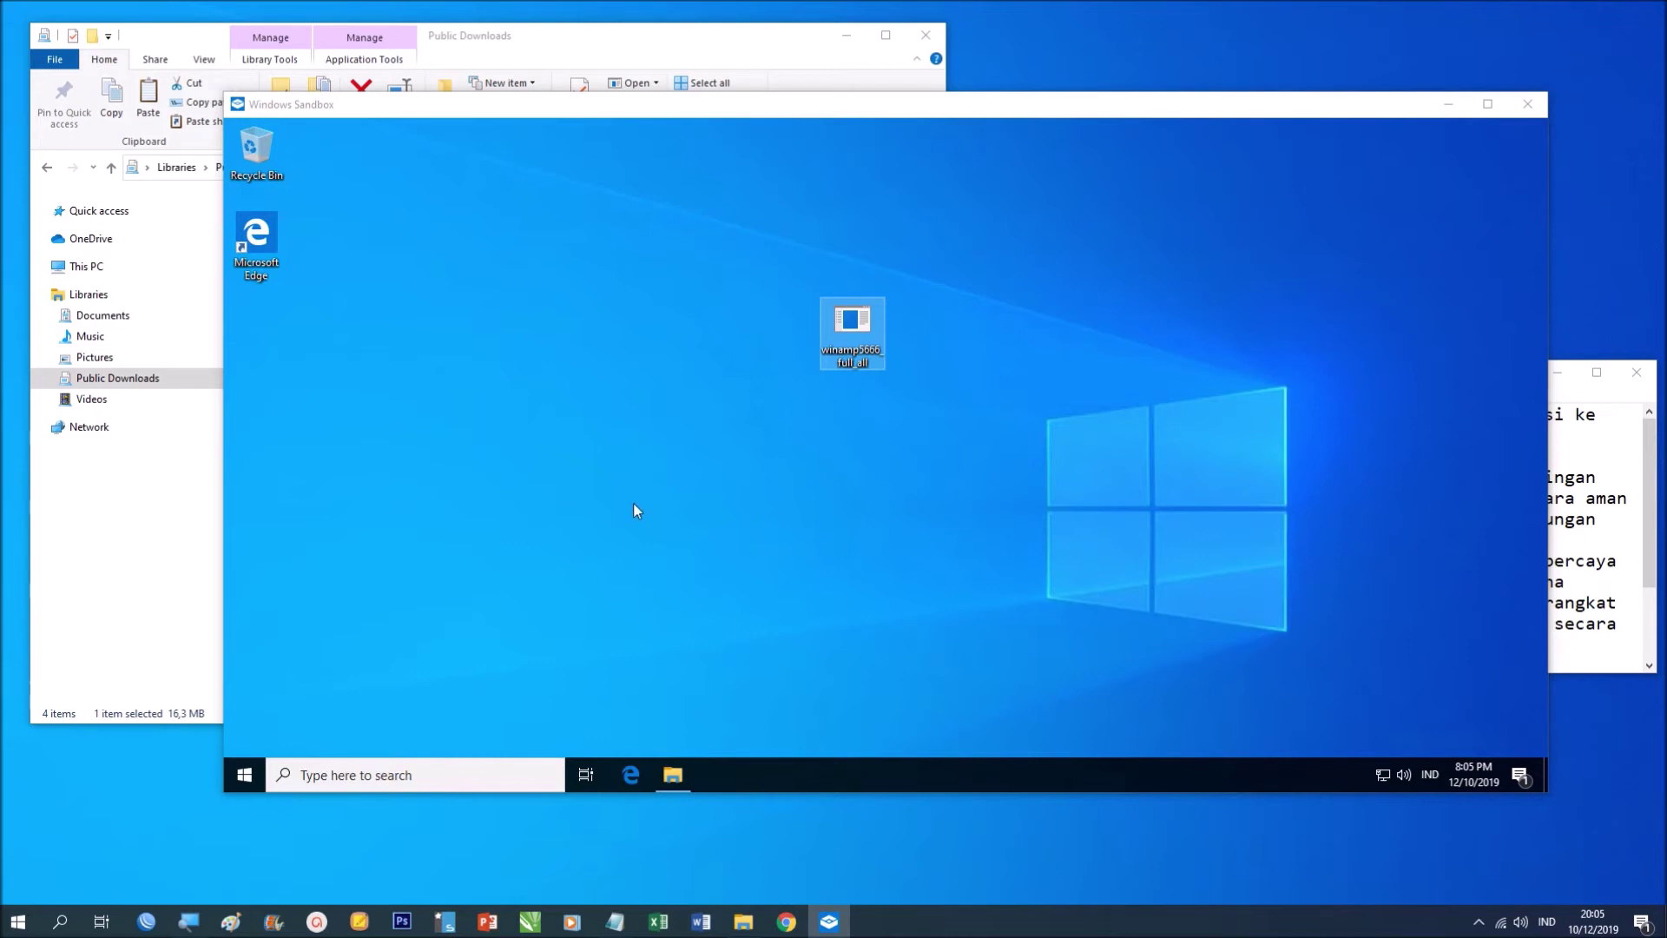
# - Paste winamp5666_full_all into the Downloads folder of the sandbox's File Explorer
pyautogui.click(673, 773)
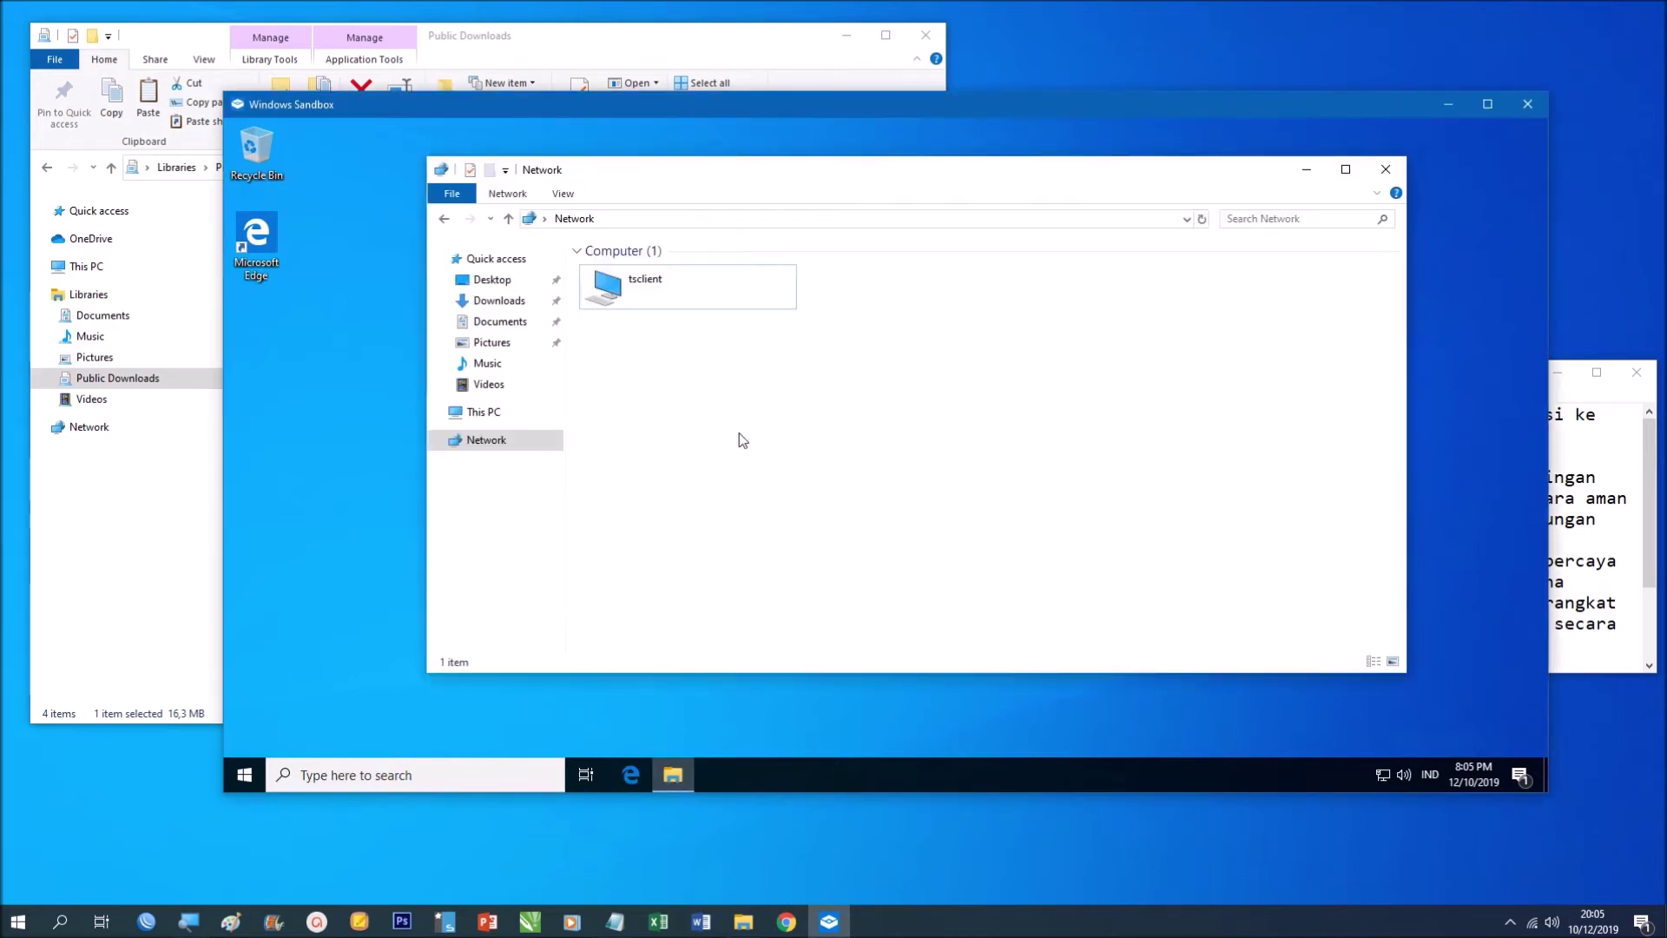
pyautogui.click(517, 301)
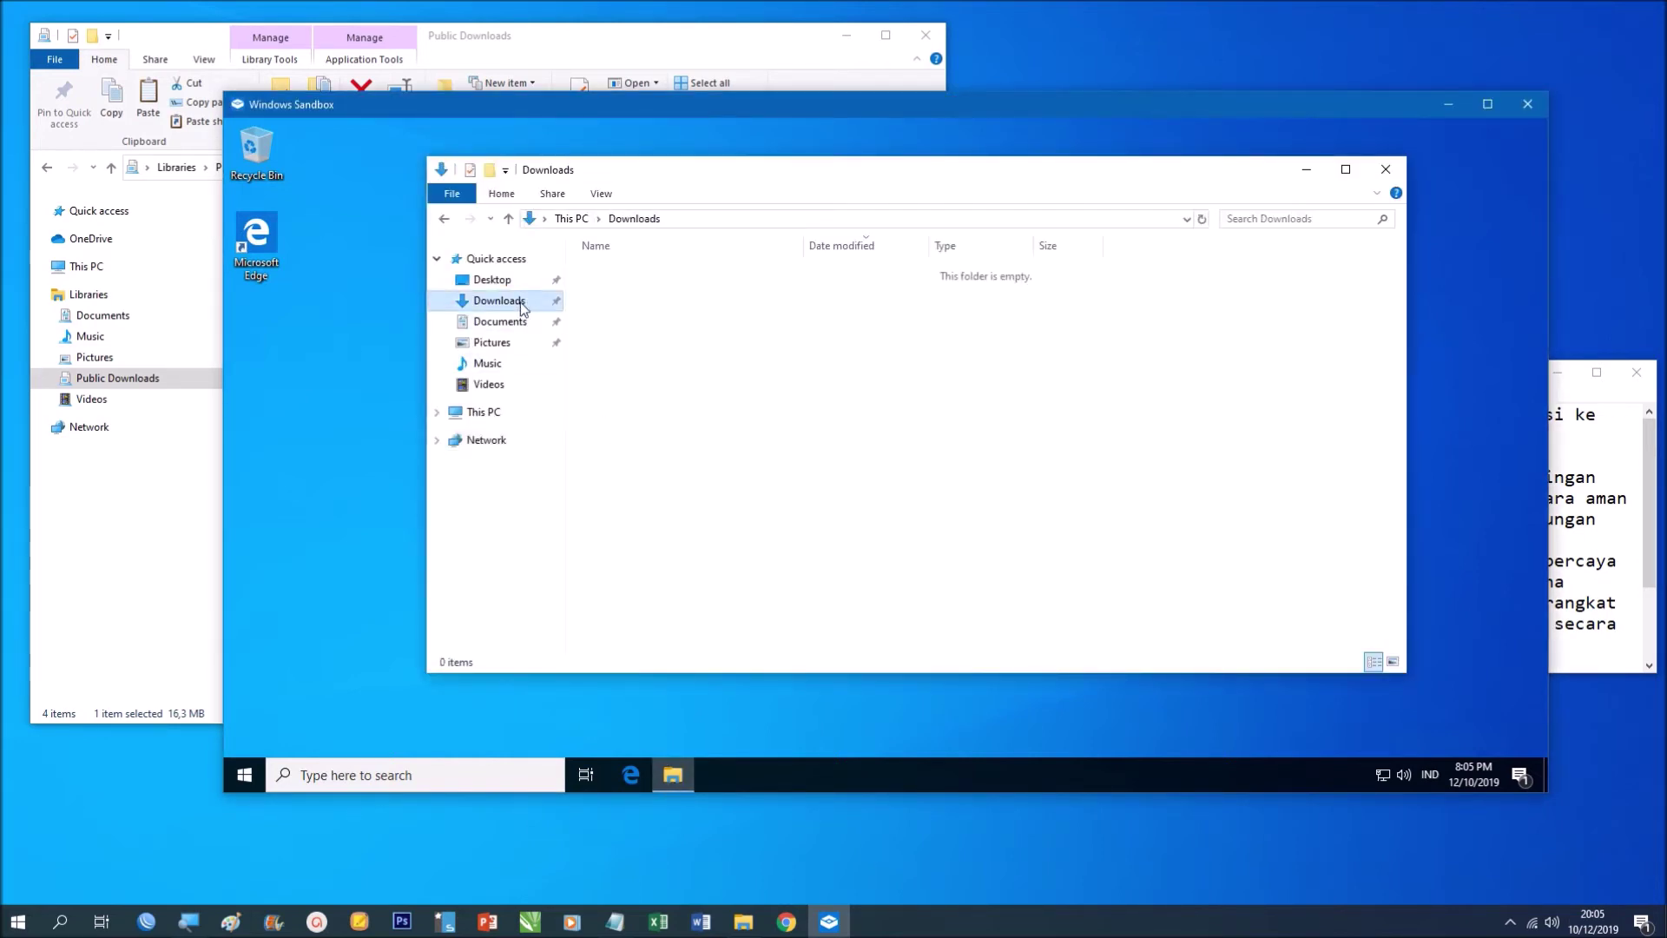
pyautogui.rightClick(727, 304)
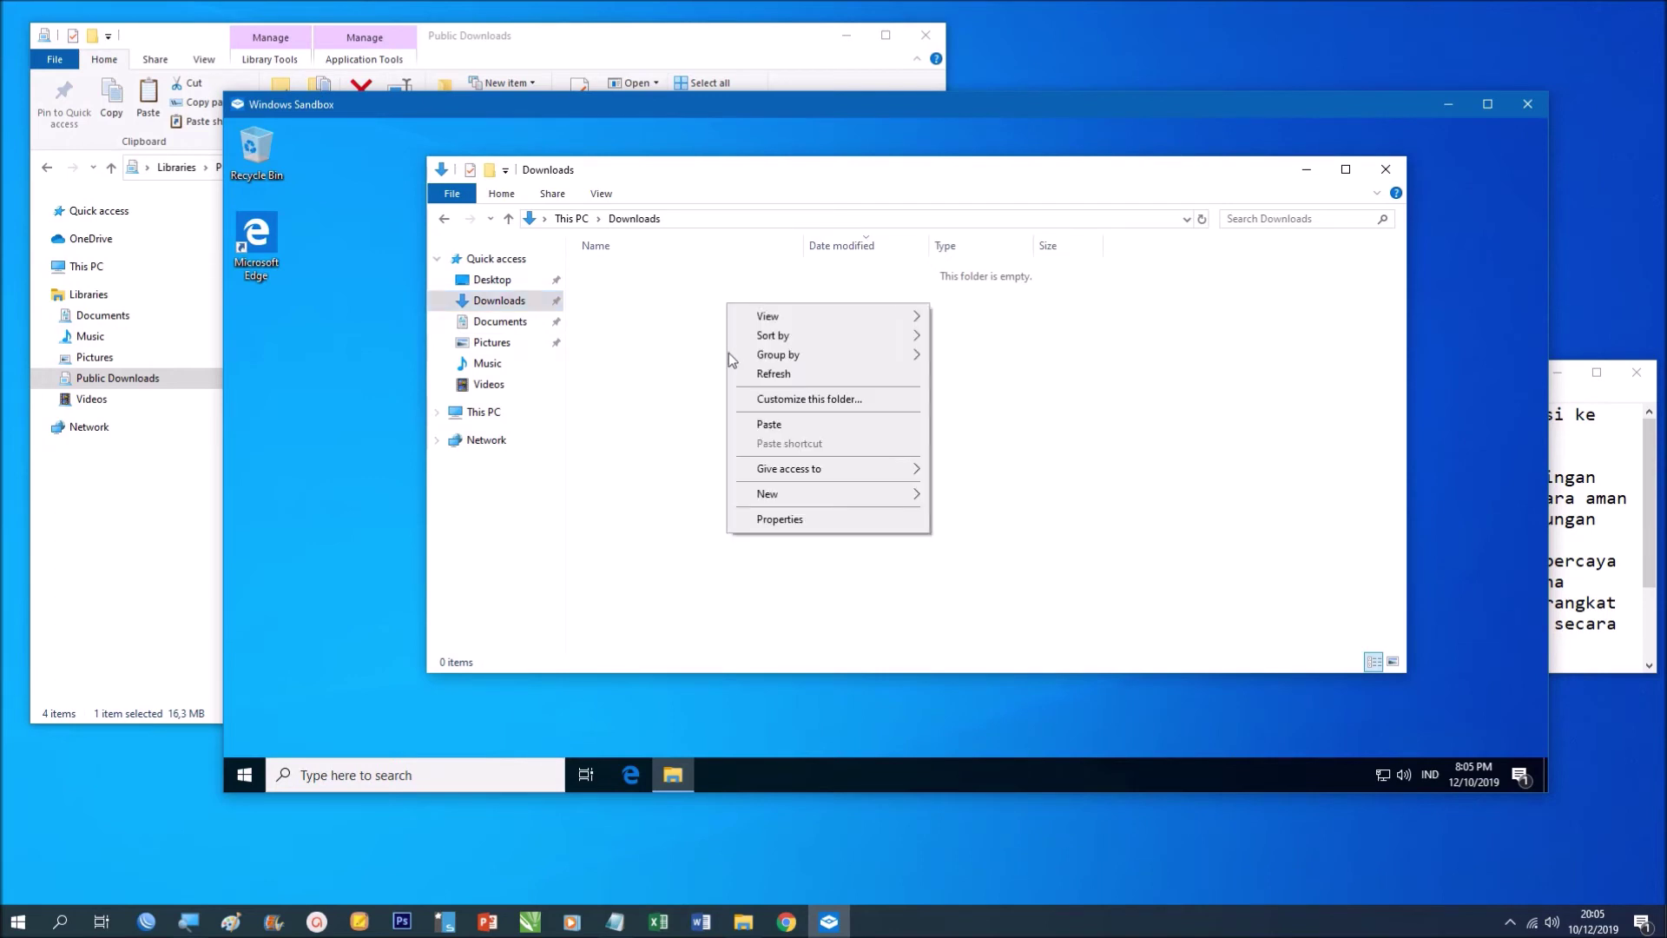
pyautogui.click(783, 429)
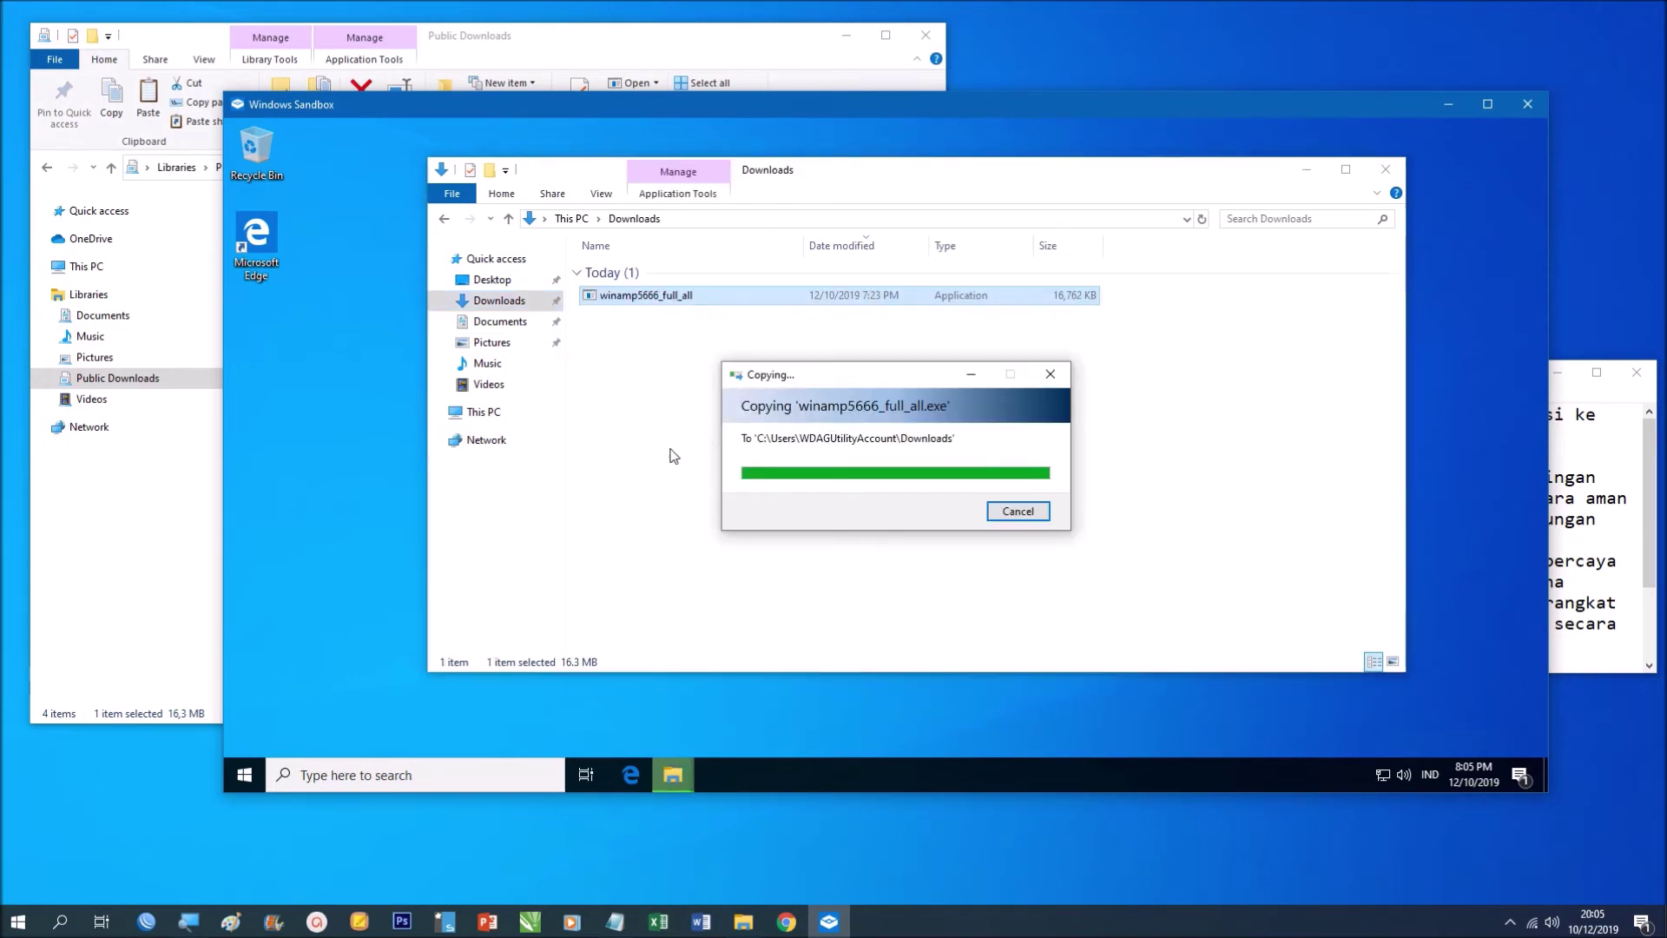
pyautogui.click(699, 425)
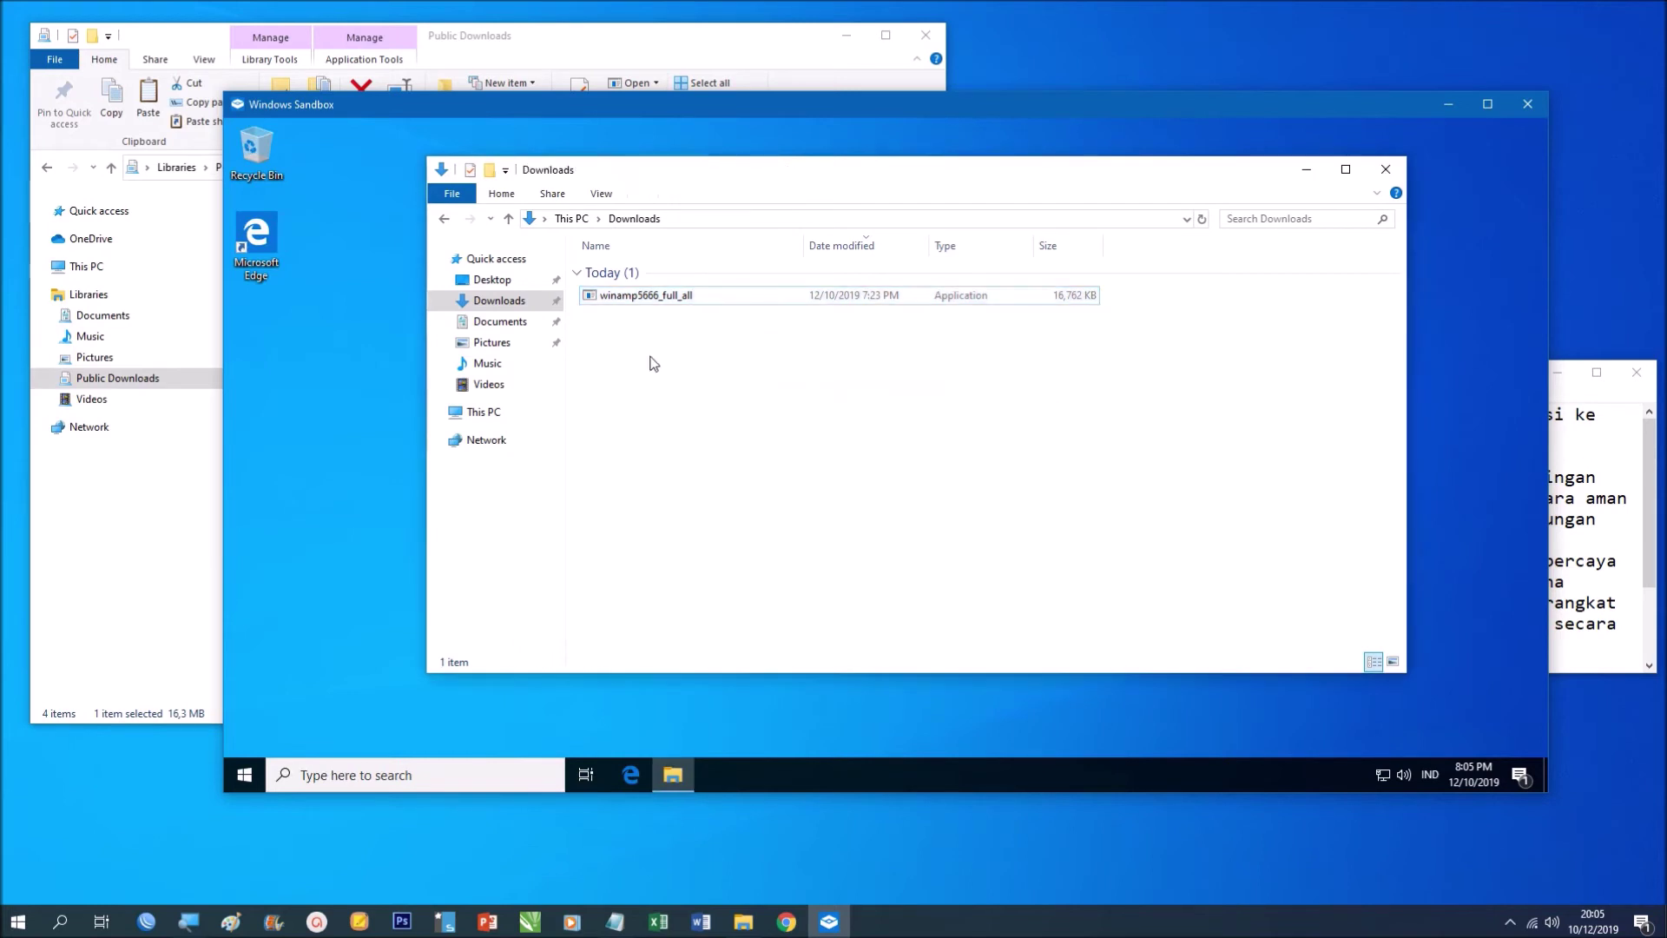
# - Run winamp5666_full_all from the sandbox's Downloads folder, choose English as the installer language and accept the Winamp license agreement
pyautogui.click(658, 304)
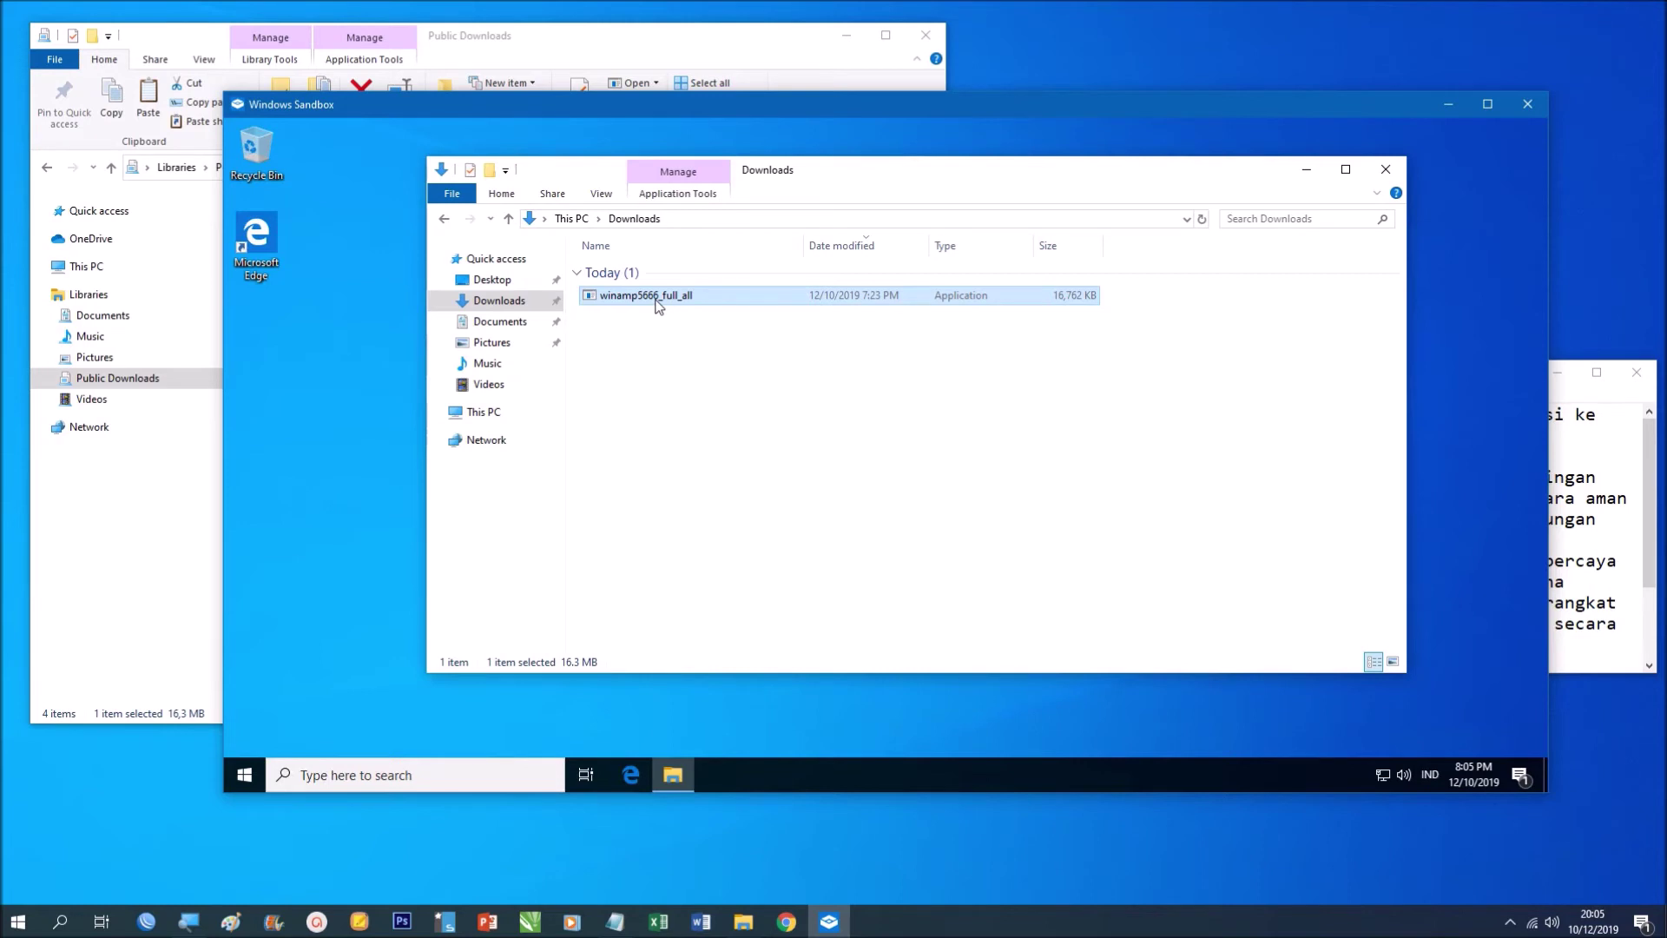
pyautogui.doubleClick(657, 299)
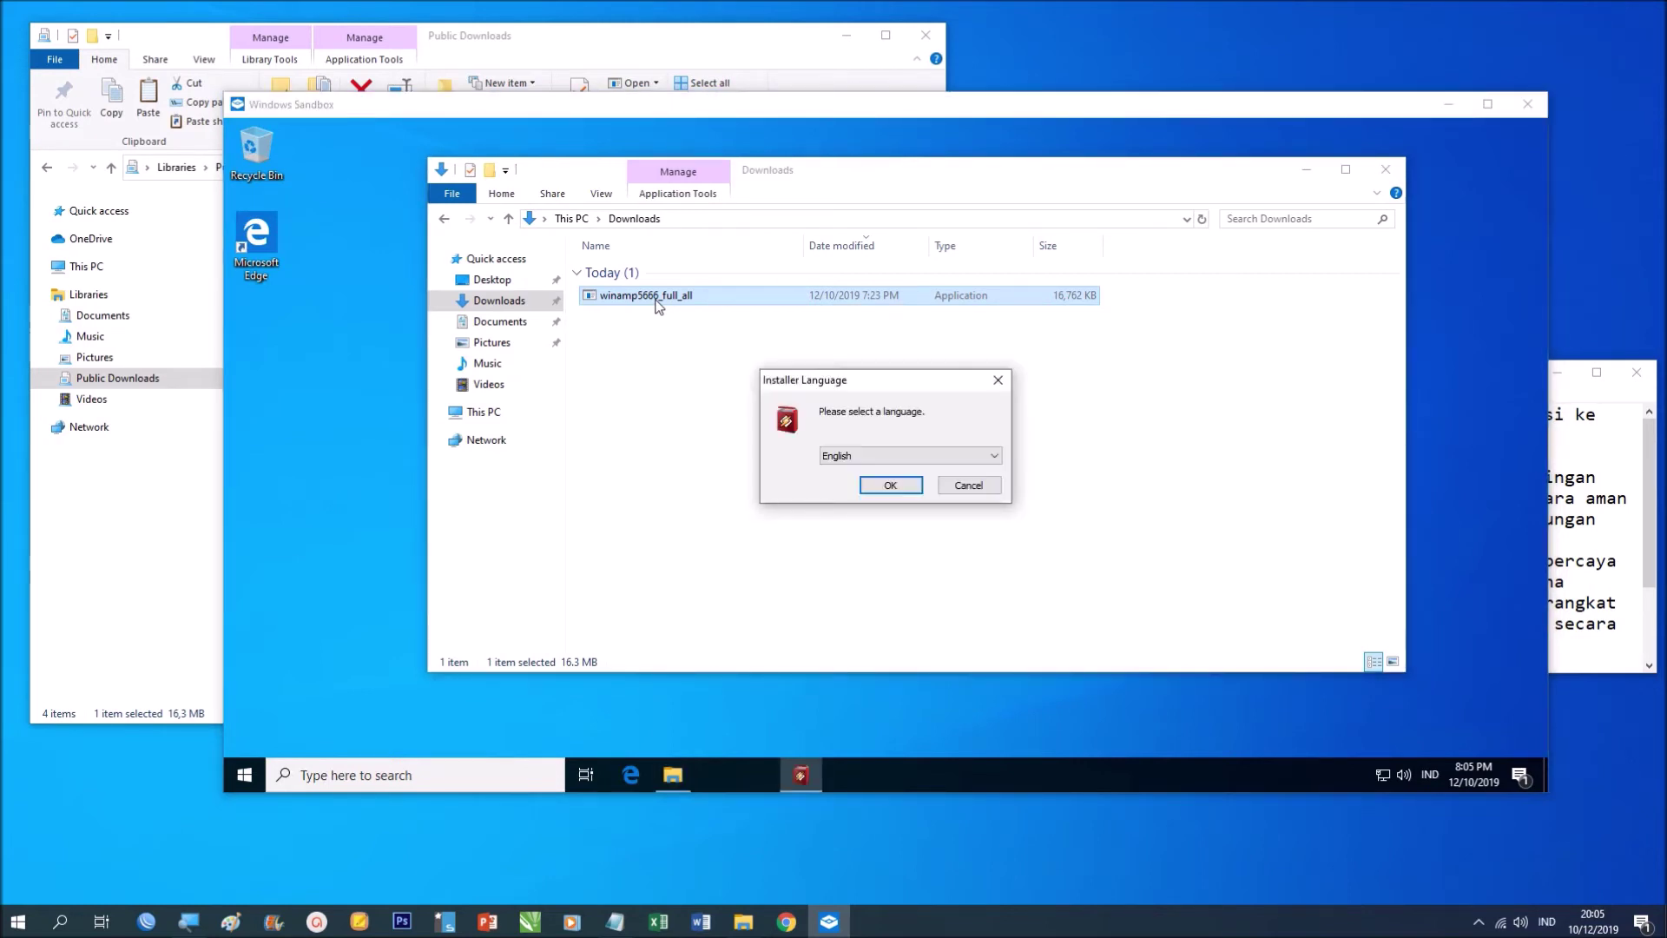
pyautogui.click(891, 484)
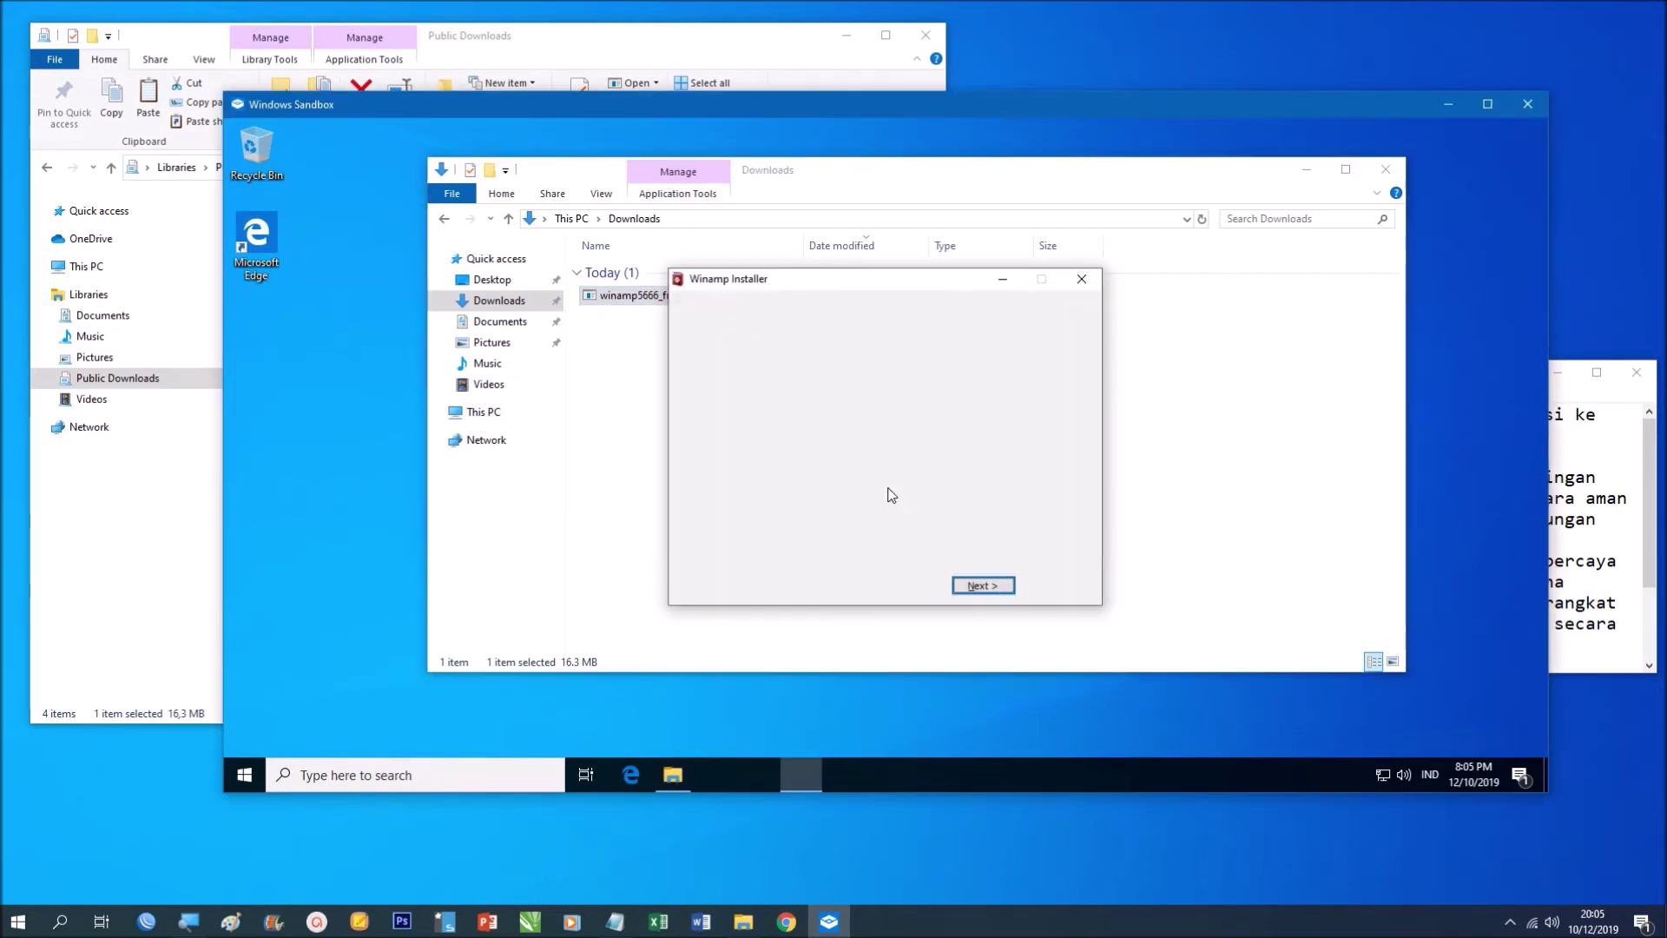
pyautogui.click(992, 591)
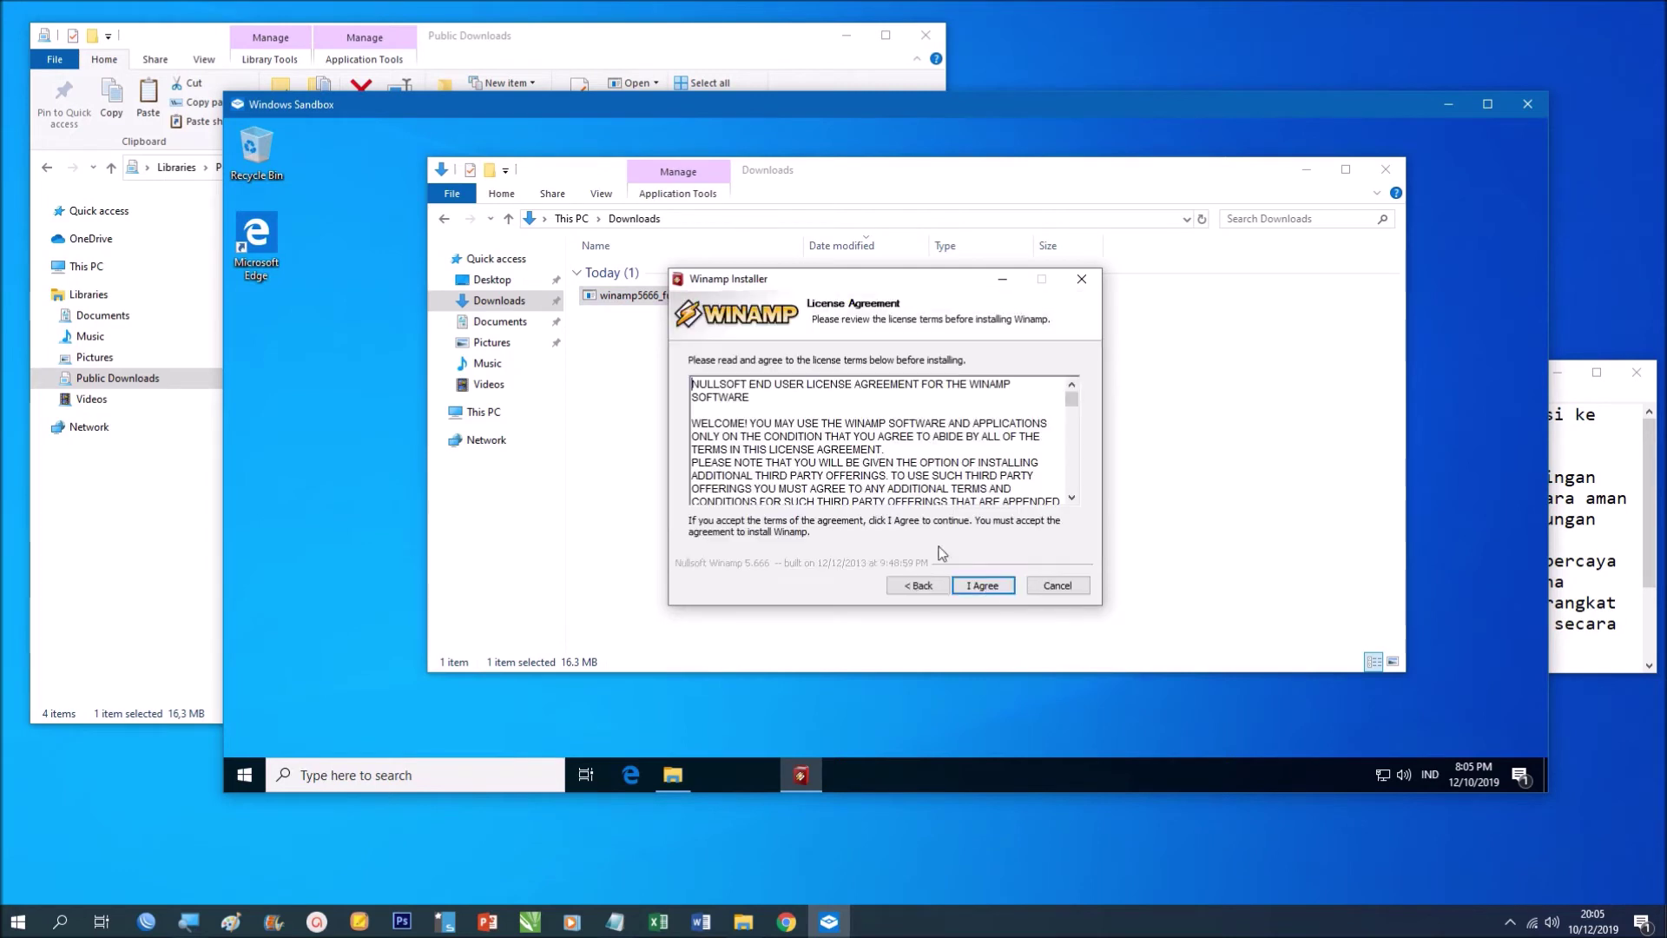
pyautogui.click(975, 590)
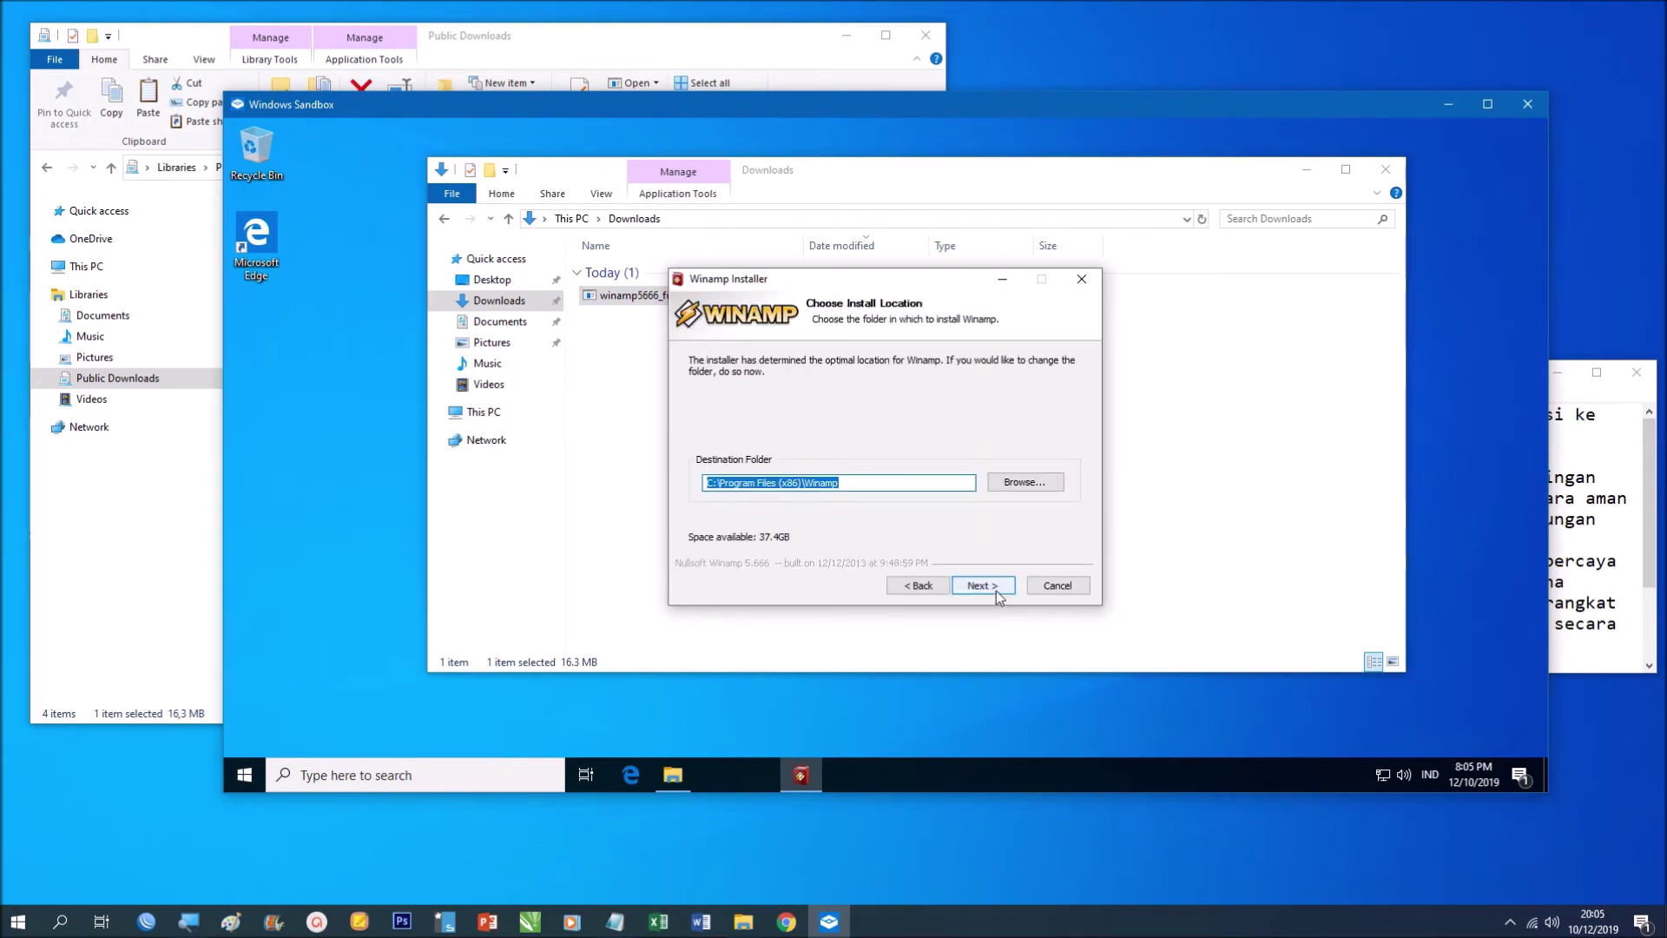
# - Install Winamp with the default destination folder, components and start options
pyautogui.click(990, 588)
pyautogui.click(995, 587)
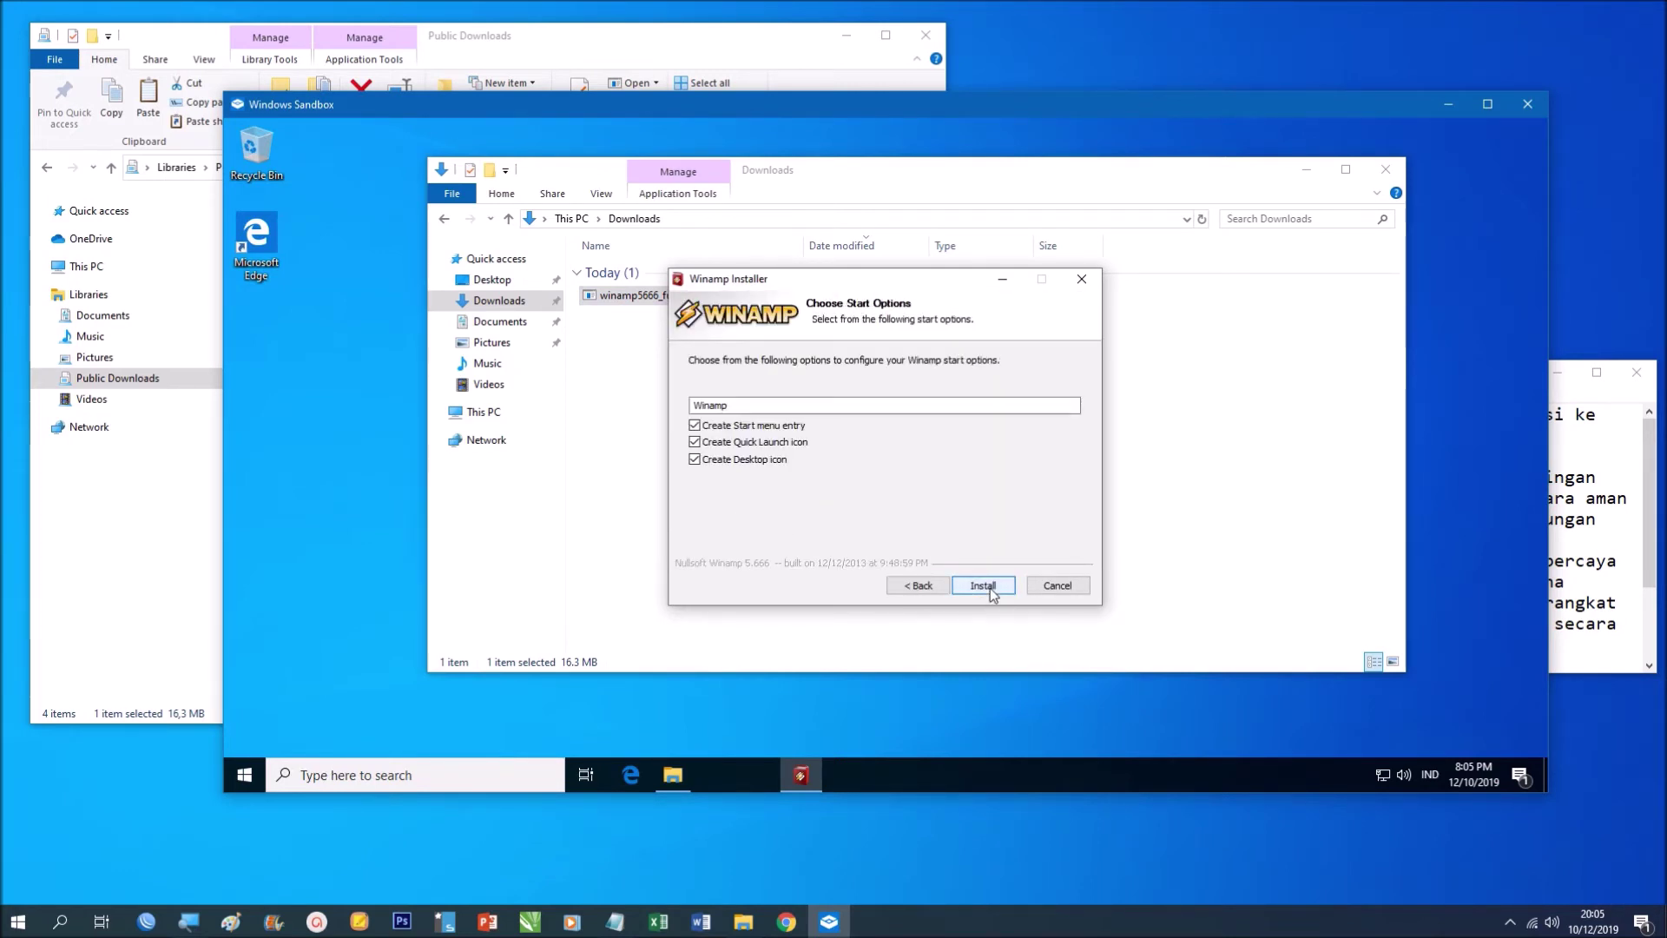
pyautogui.click(989, 587)
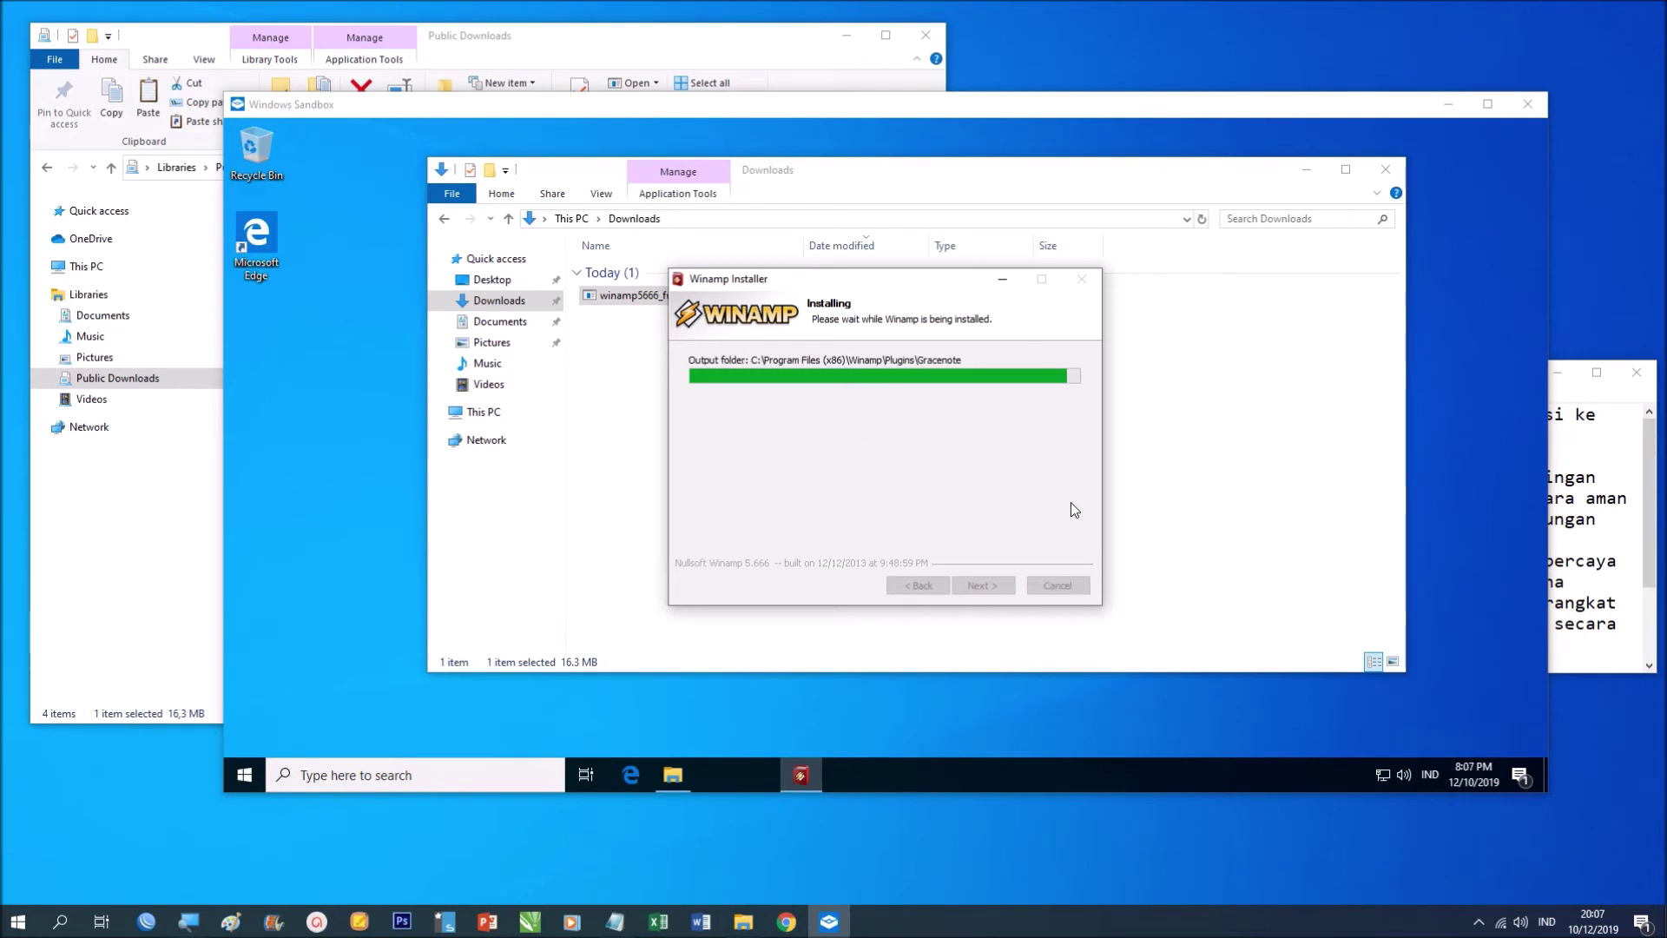
# - Finish the Winamp setup with the Bento Skin and close the Add Media to Library dialog
pyautogui.click(998, 586)
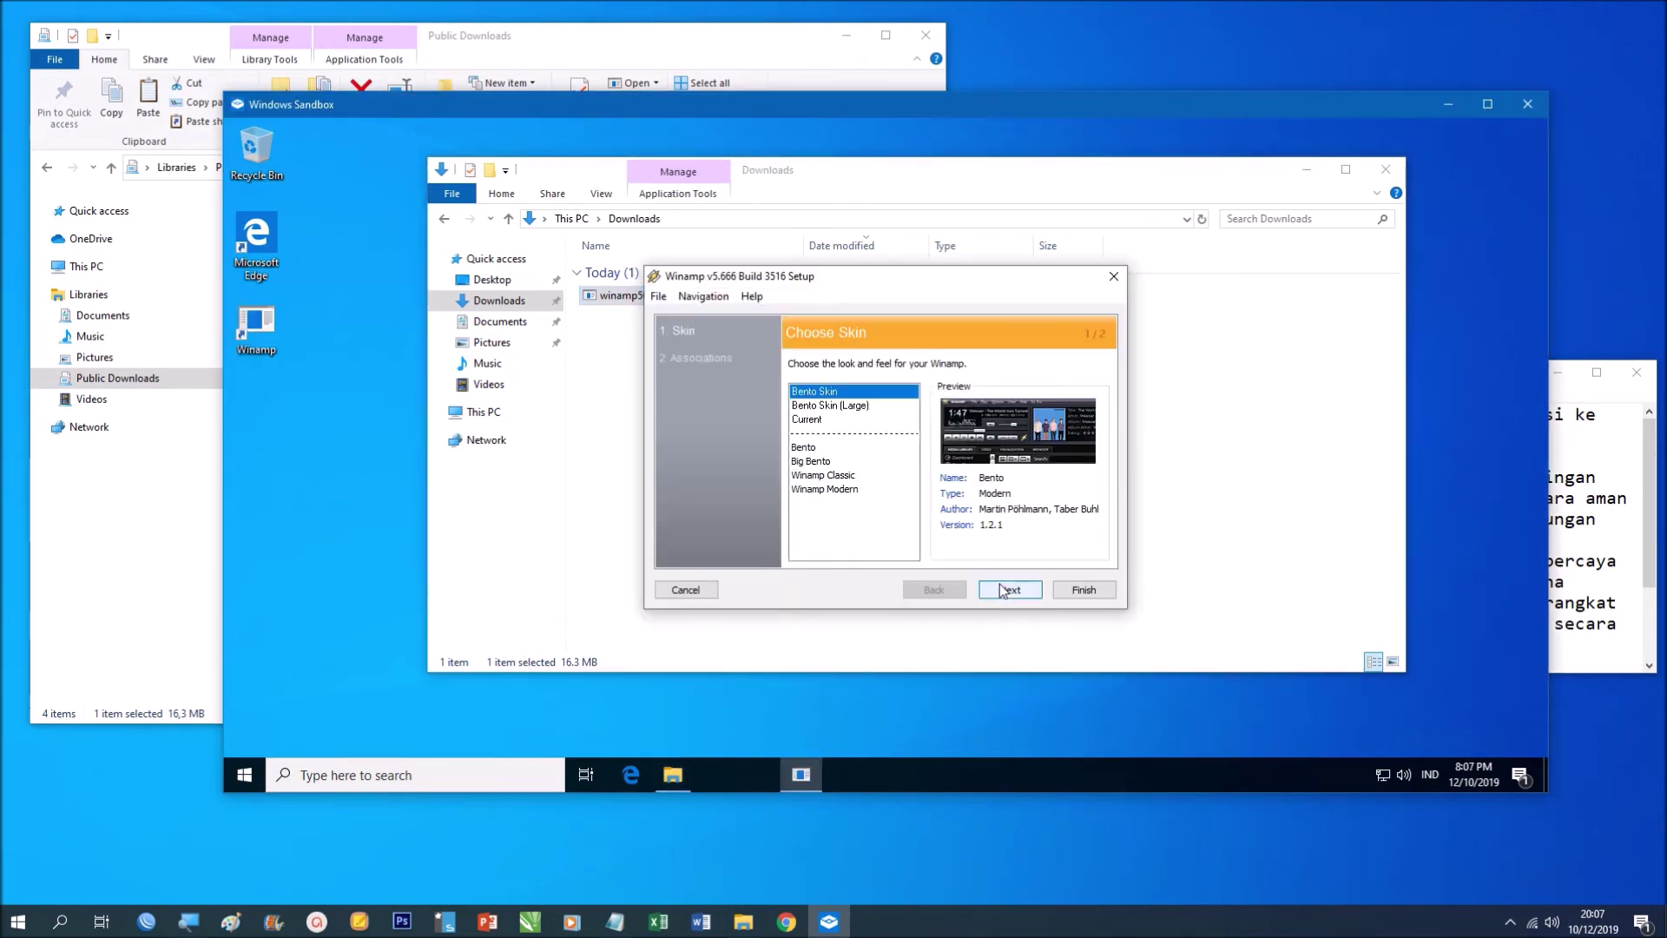
pyautogui.click(1078, 595)
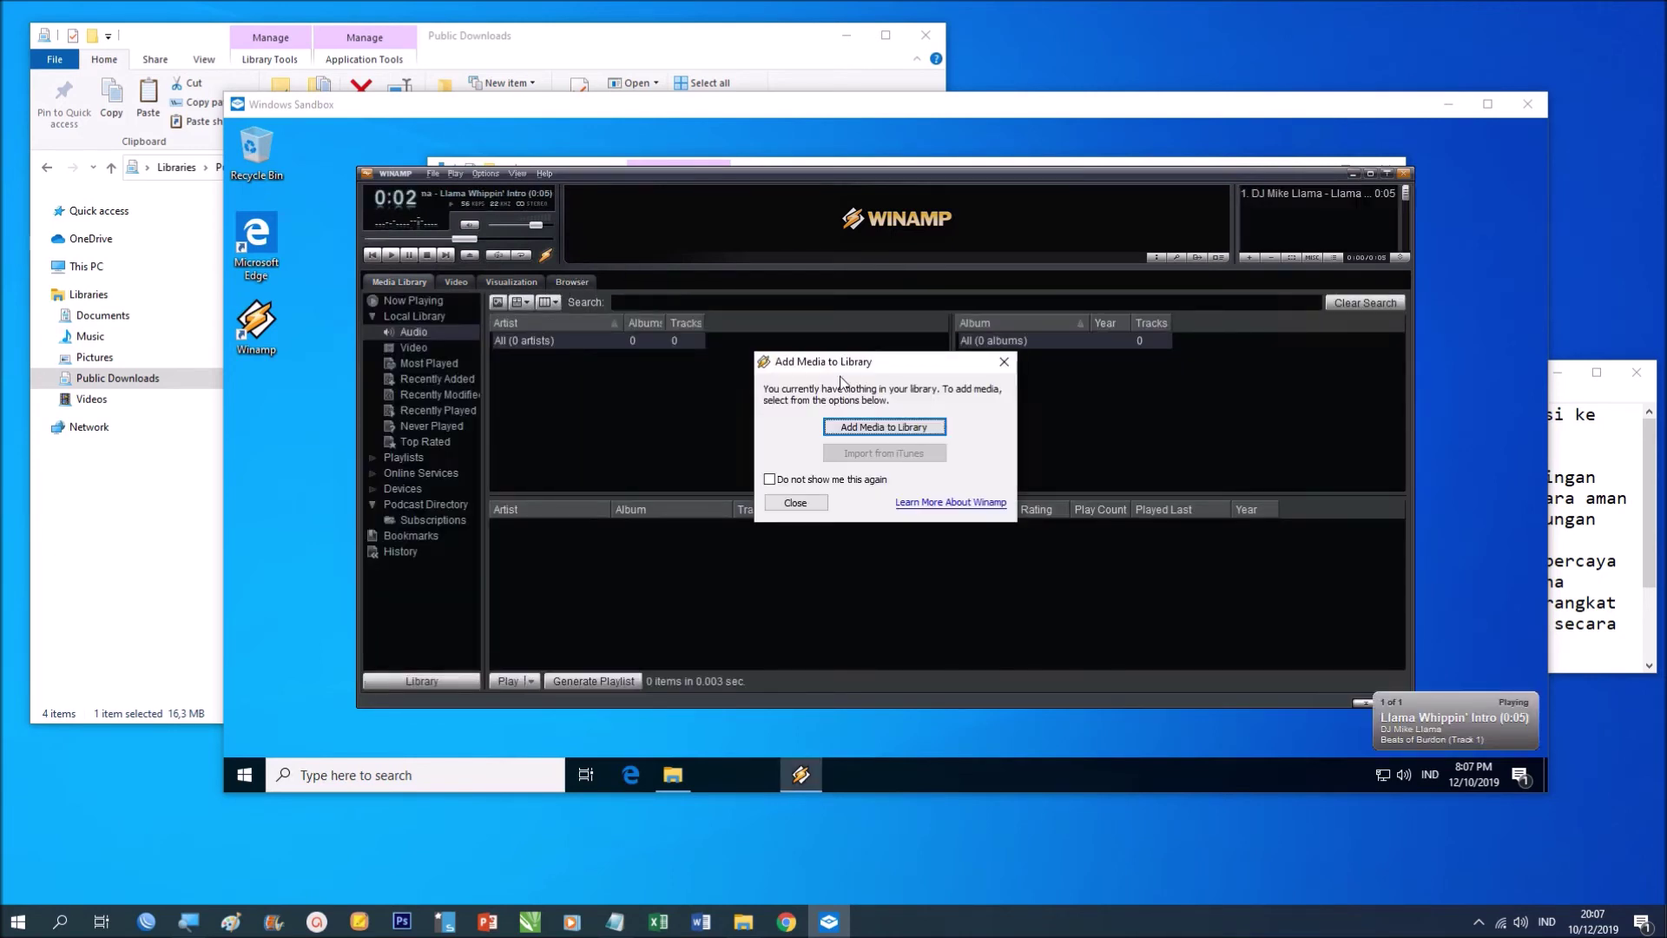
pyautogui.click(1005, 362)
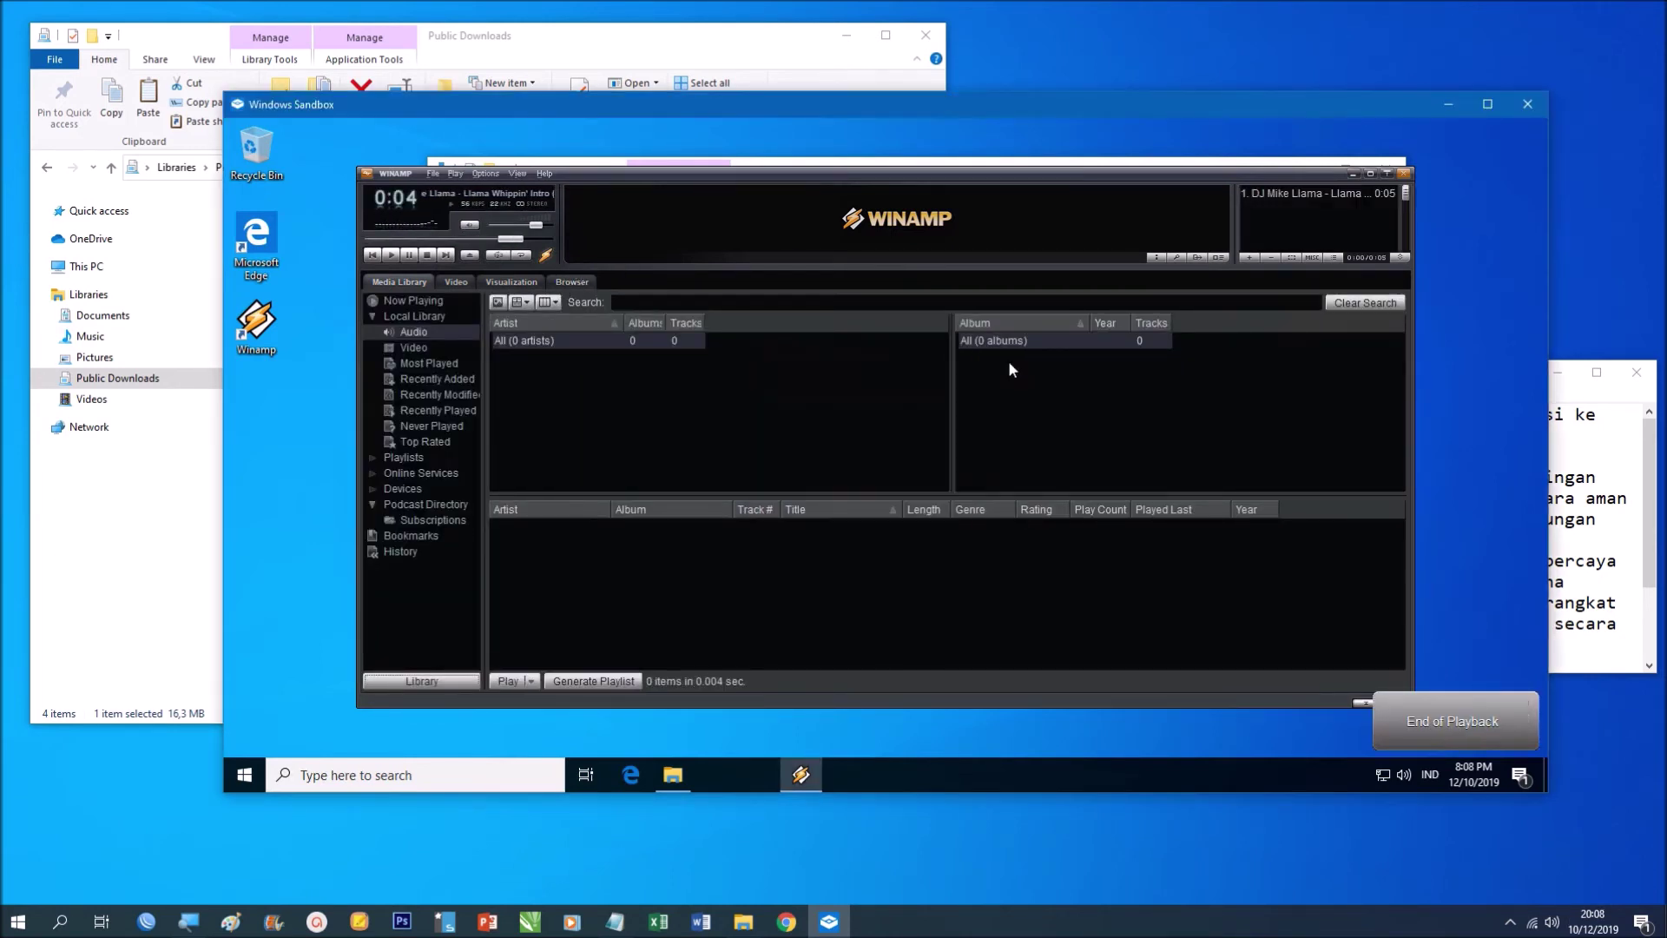
# - Bring up the Cara Menyalin note and copy winamp5666_full_all from the host's Public Downloads library to the clipboard
pyautogui.click(1580, 475)
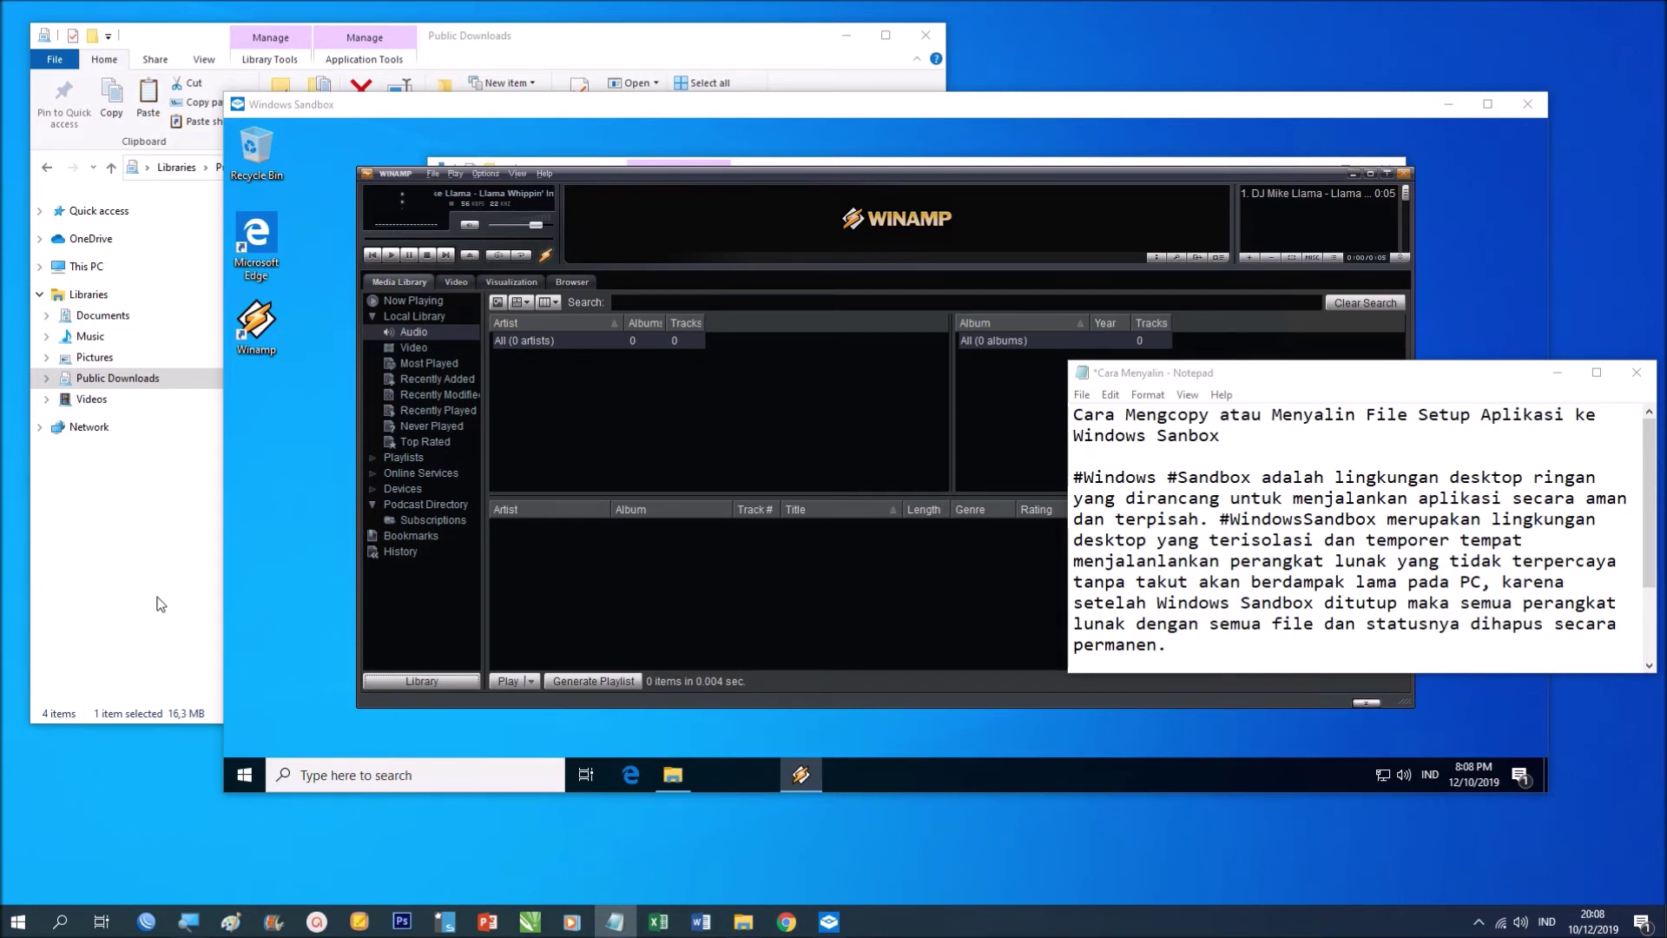
pyautogui.click(158, 599)
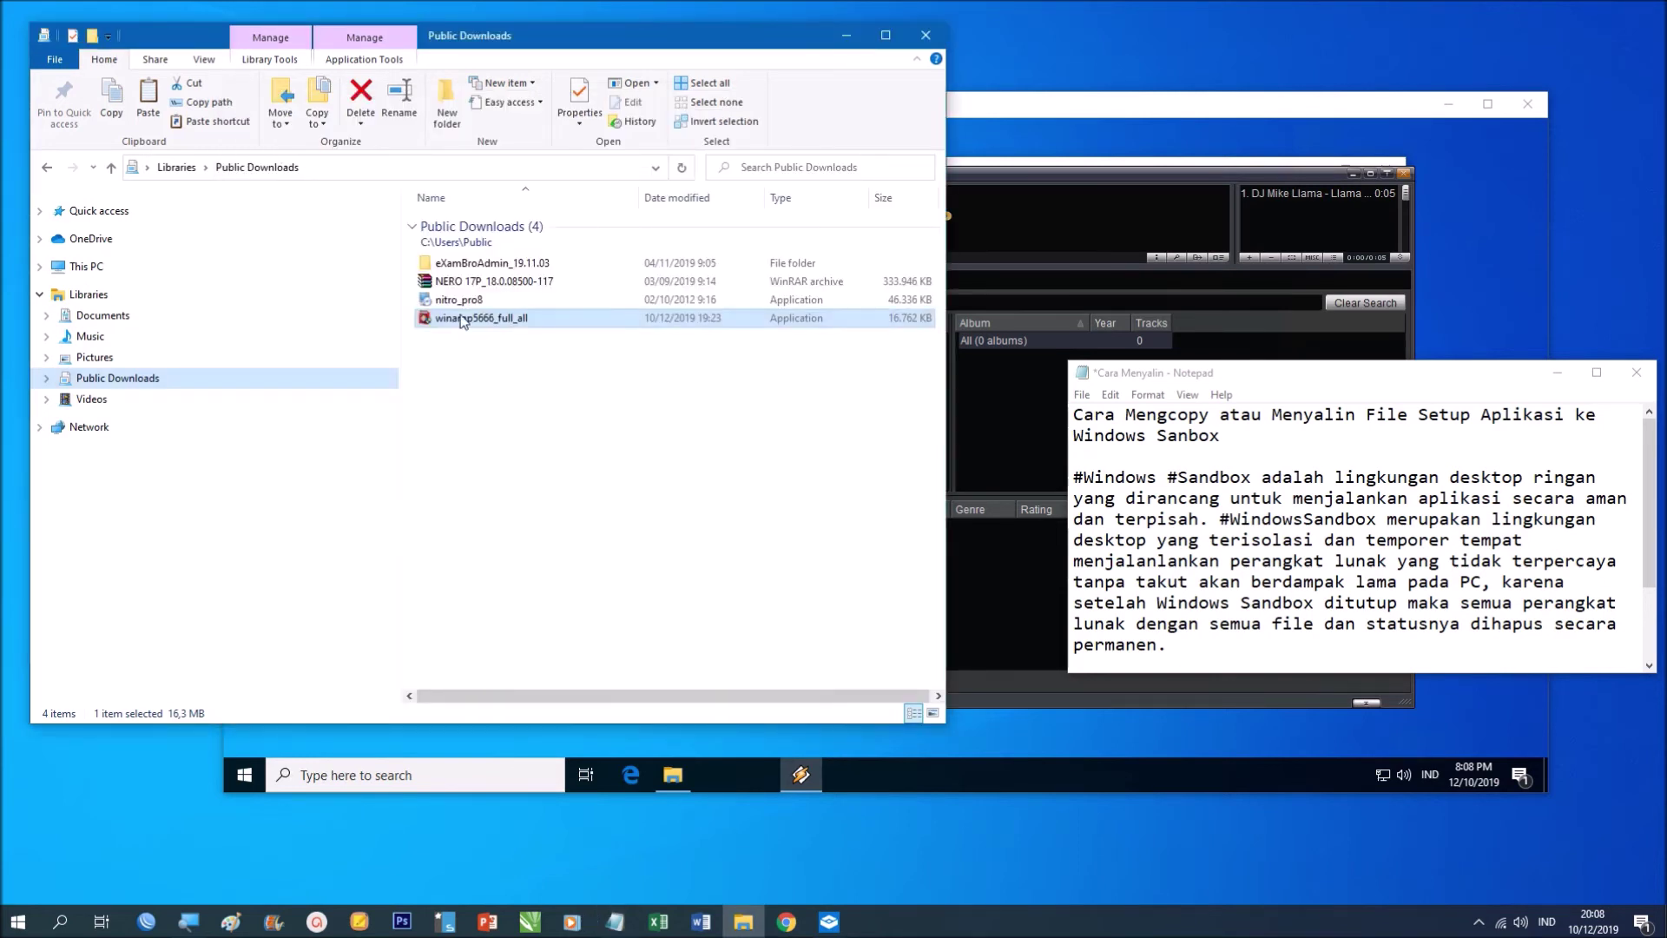
pyautogui.click(499, 321)
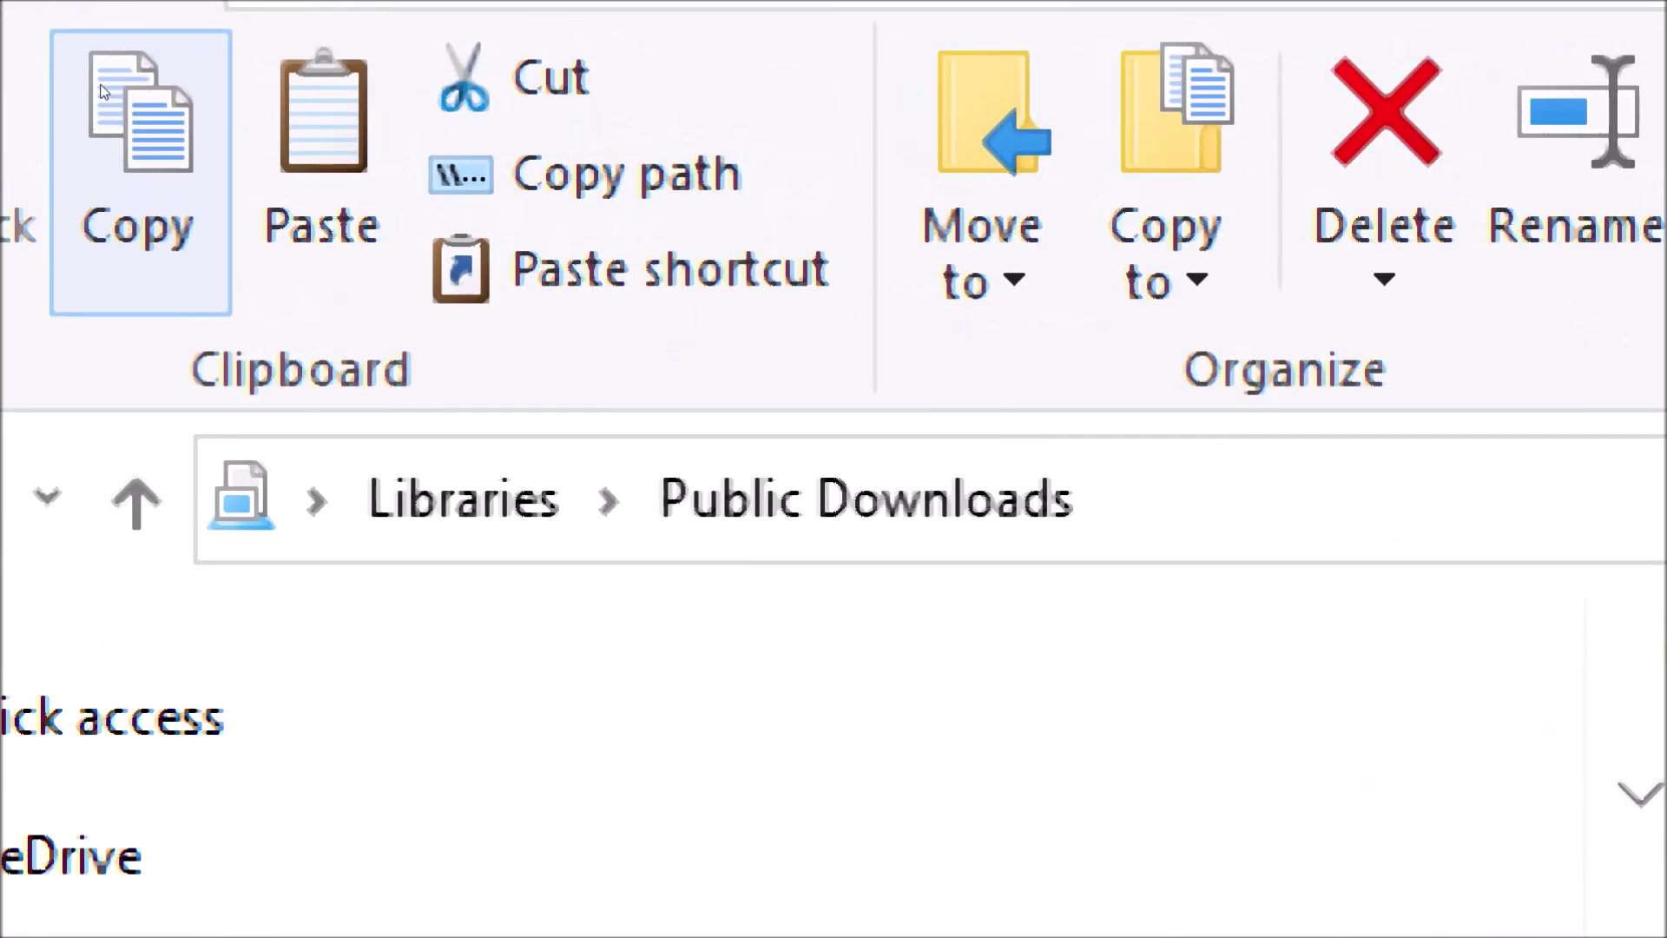
pyautogui.click(115, 105)
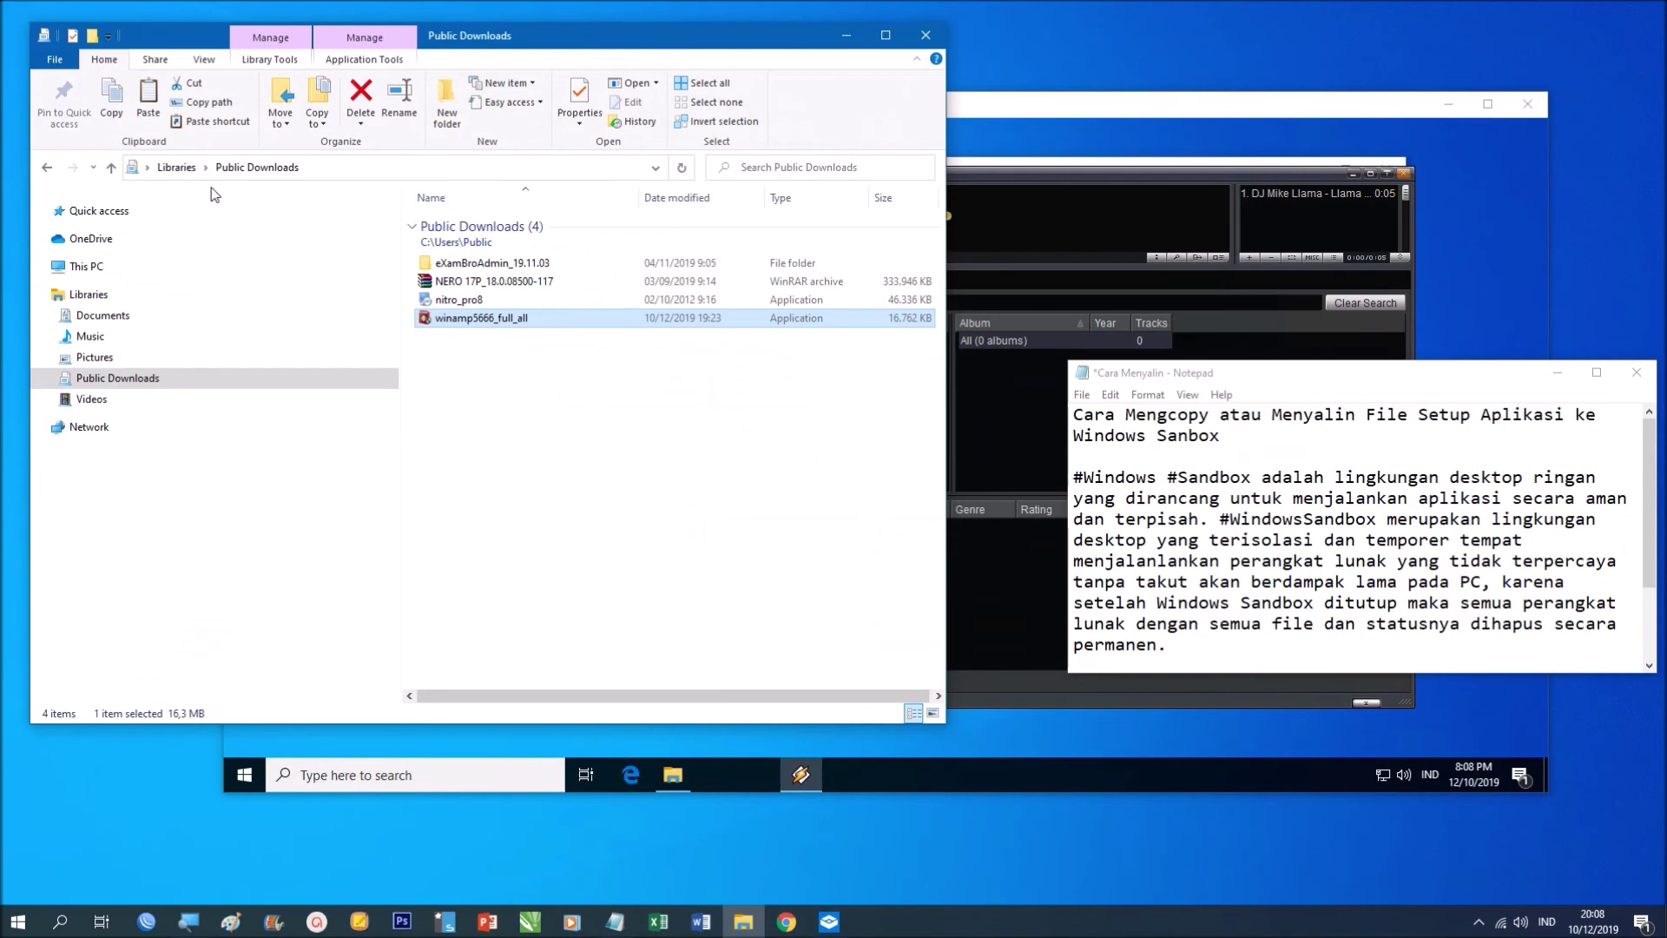
# - Minimize the Winamp and Downloads windows inside Windows Sandbox to show its desktop
pyautogui.click(1472, 202)
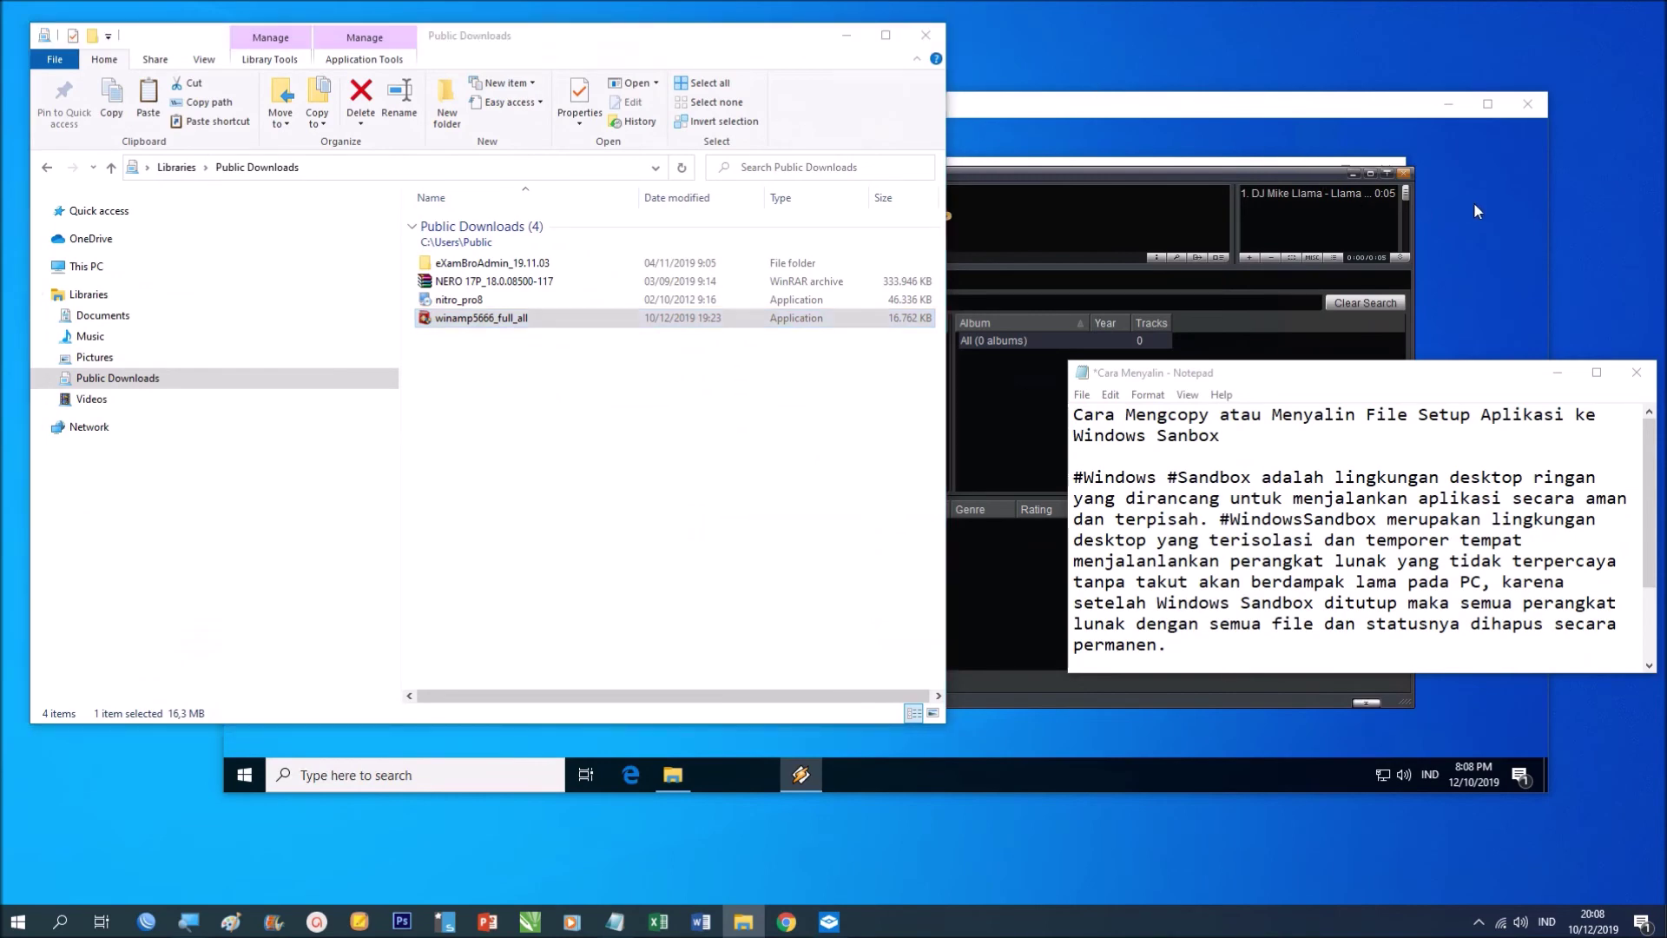
pyautogui.click(1355, 174)
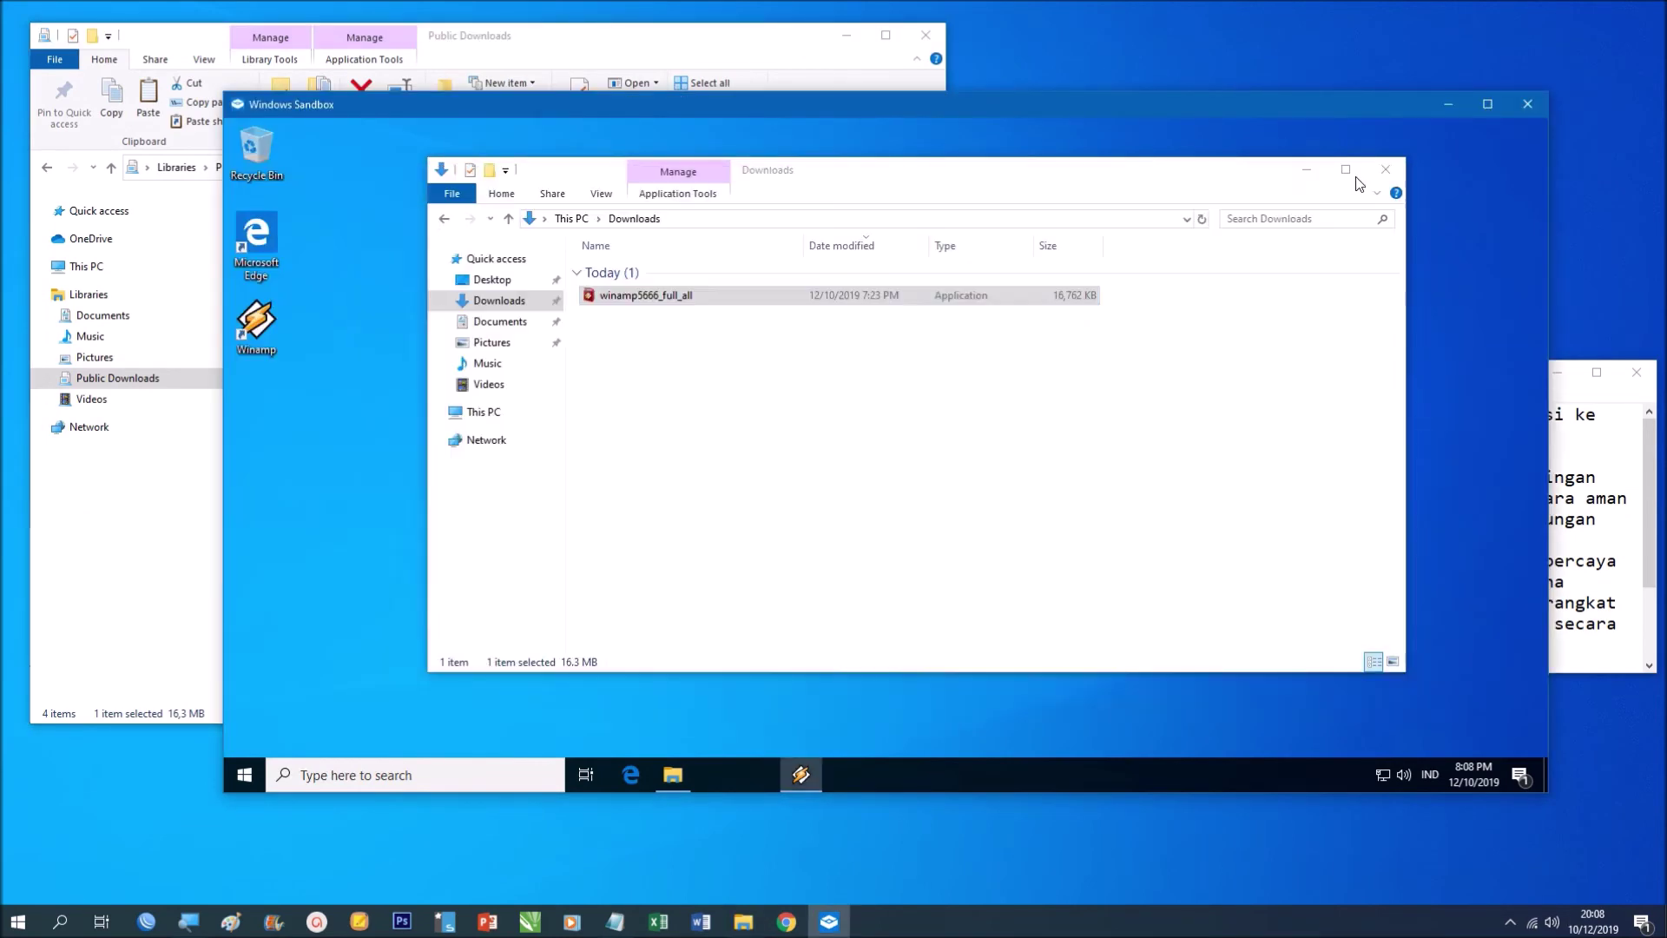
pyautogui.click(1306, 171)
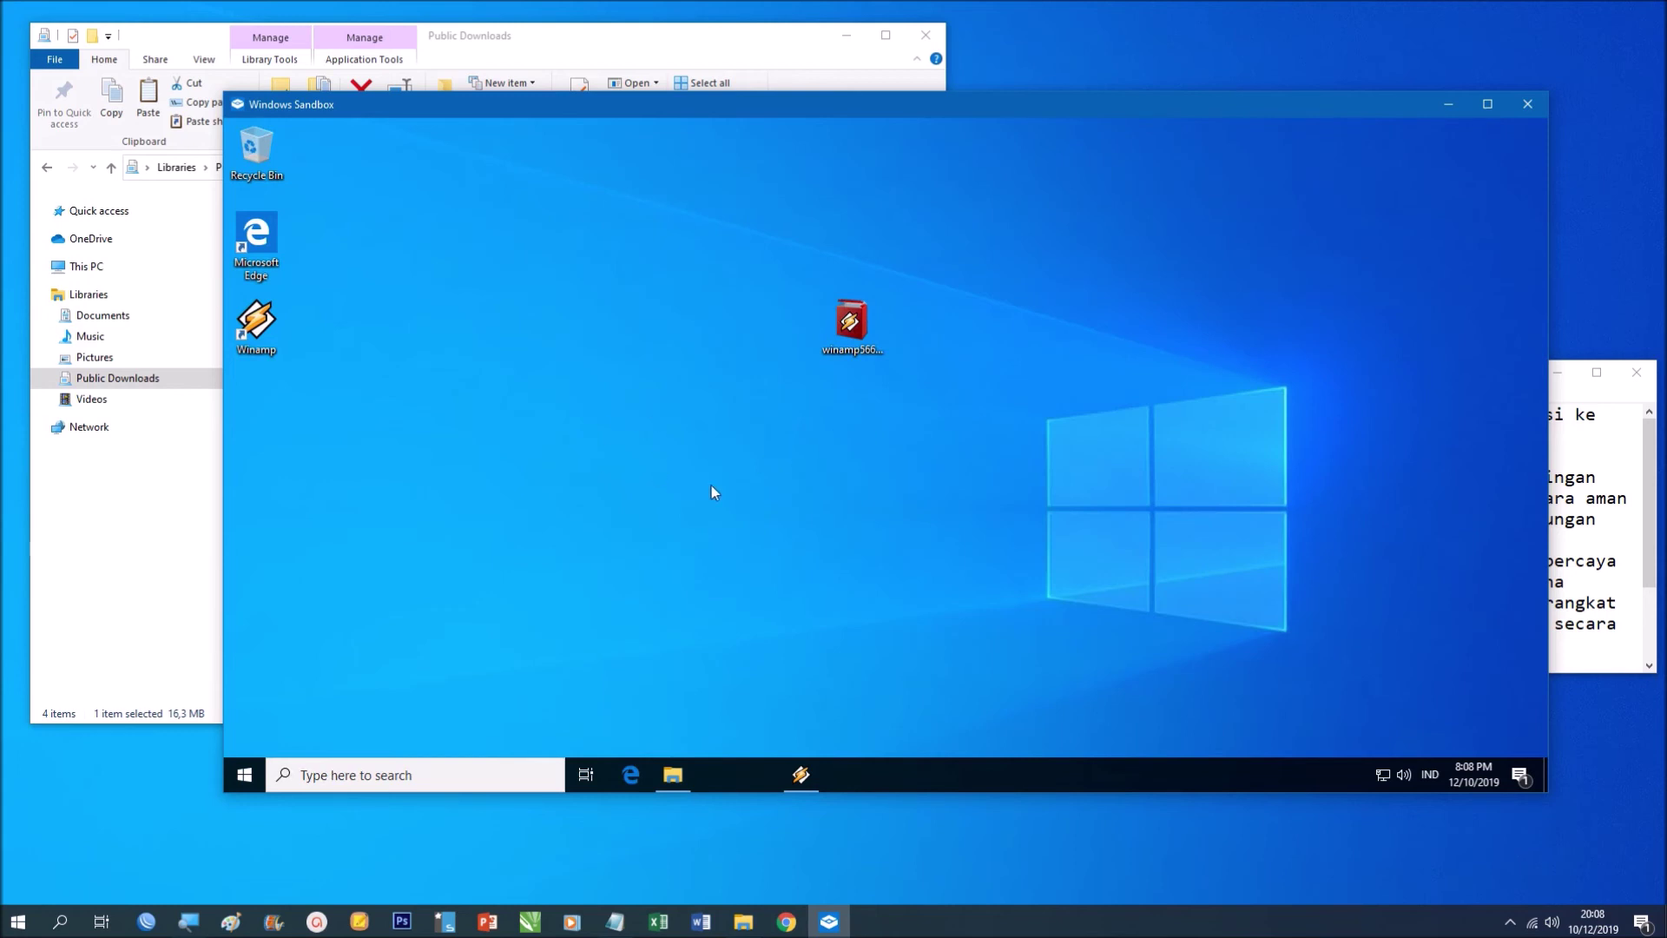
# - Open the Documents folder in the sandbox's File Explorer, expand the ribbon and paste winamp5666_full_all there
pyautogui.click(674, 773)
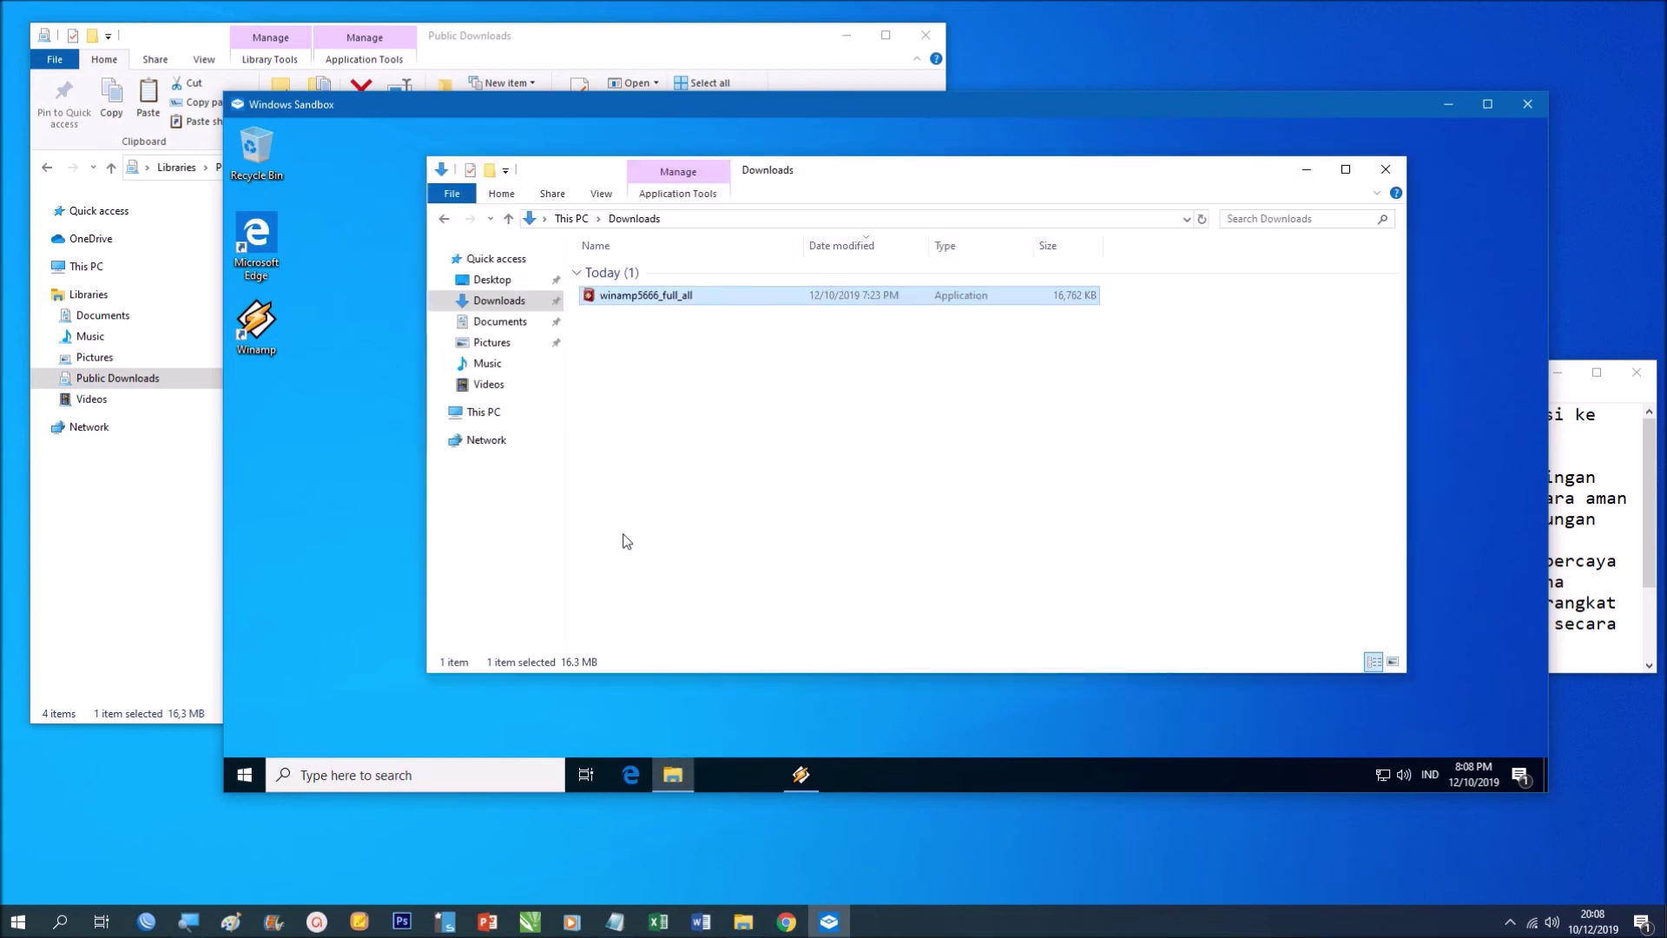
pyautogui.click(501, 322)
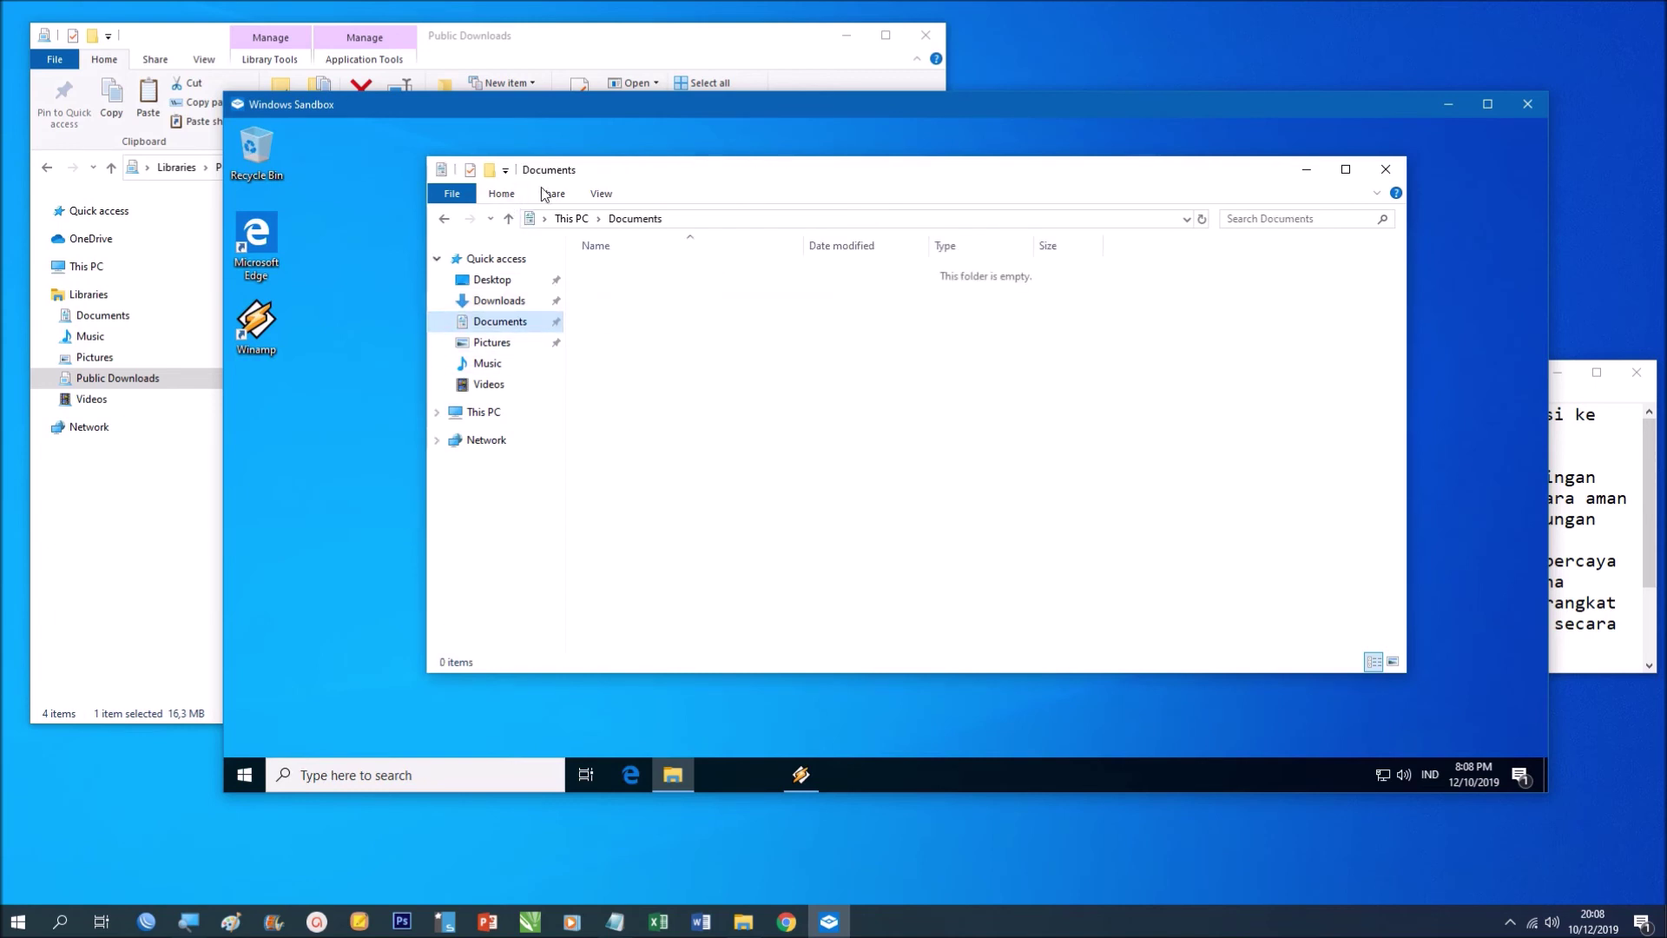
pyautogui.click(1377, 192)
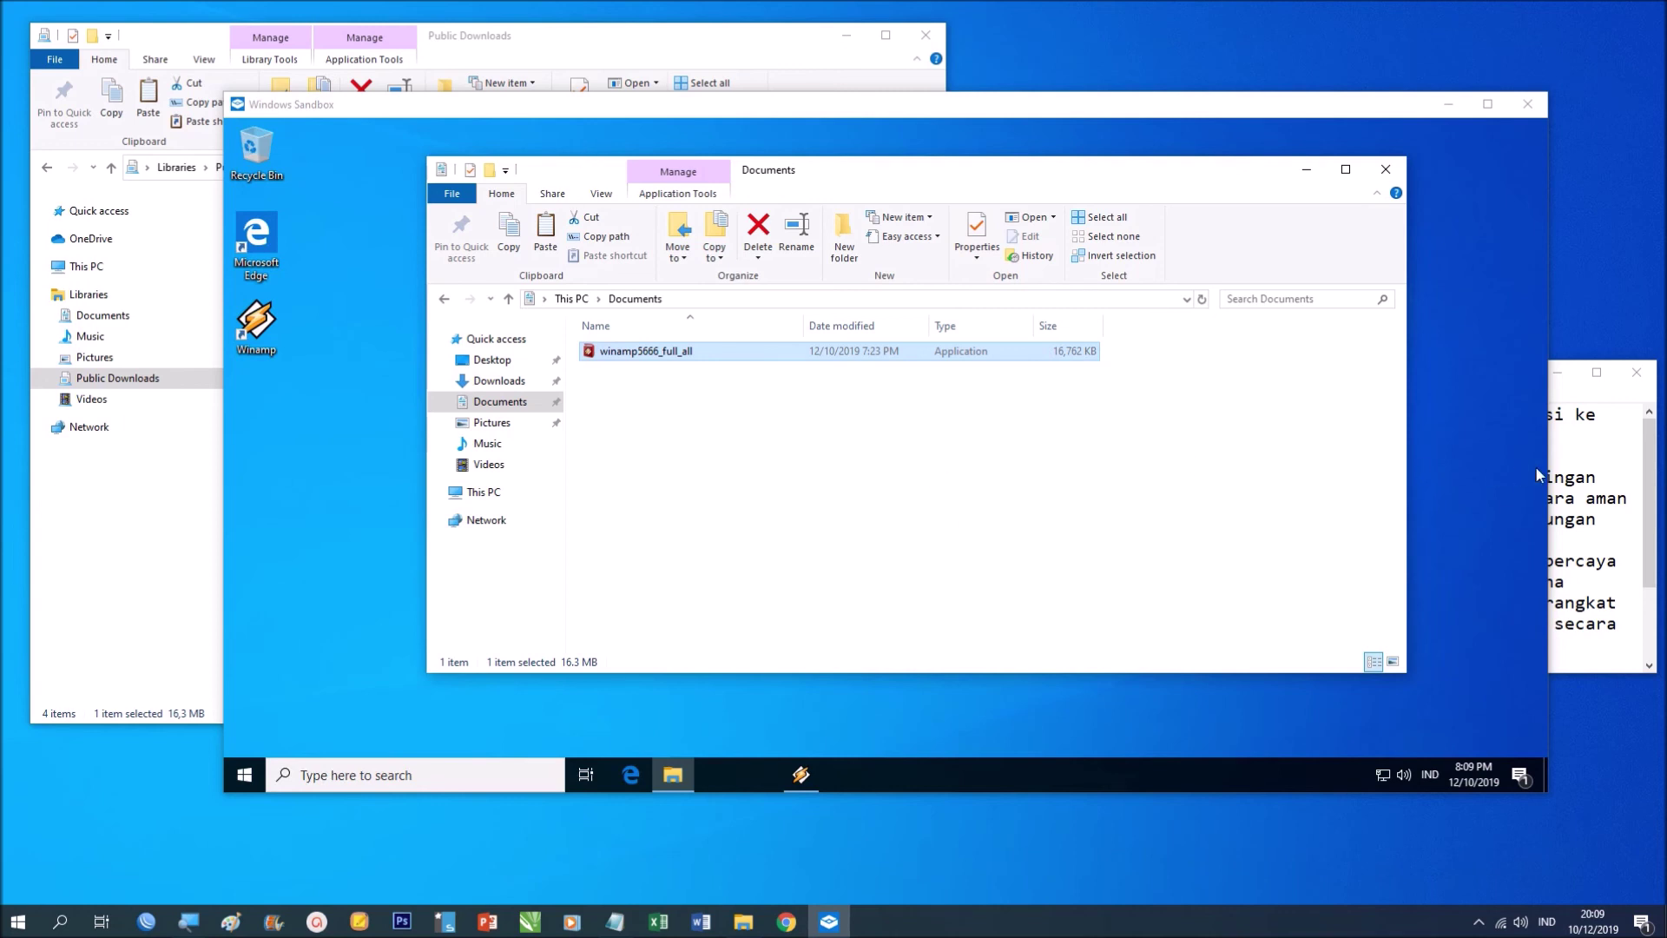
# - Bring the Cara Menyalin note in Notepad to the front to review its text about Windows Sandbox
pyautogui.click(1586, 479)
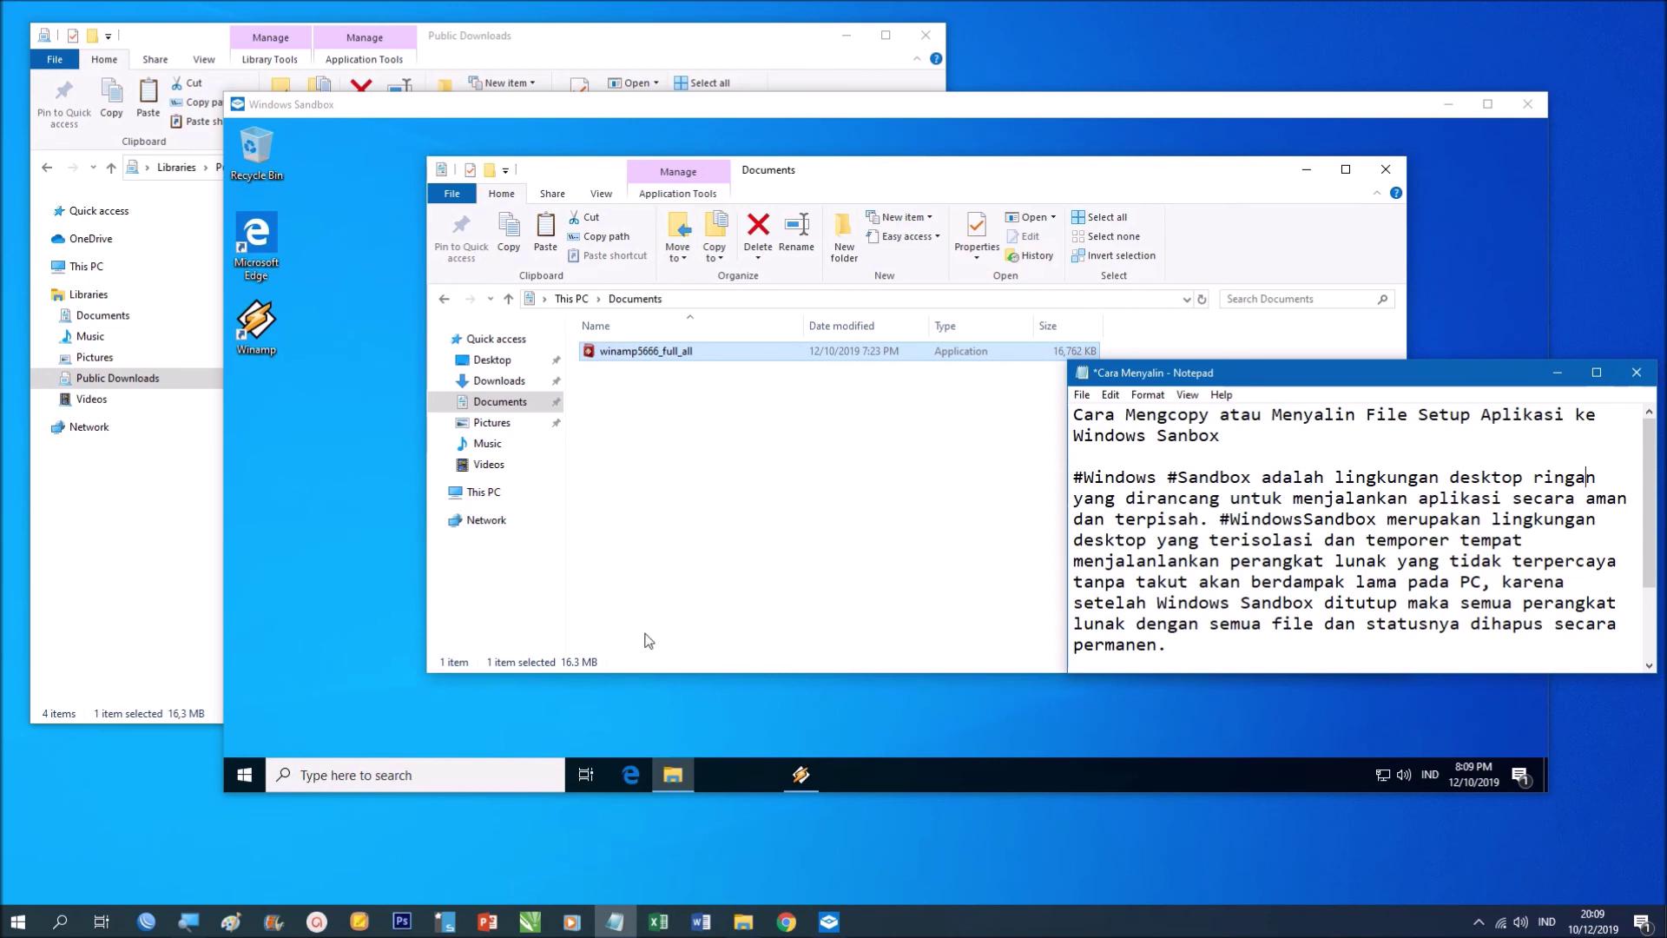
pyautogui.click(855, 562)
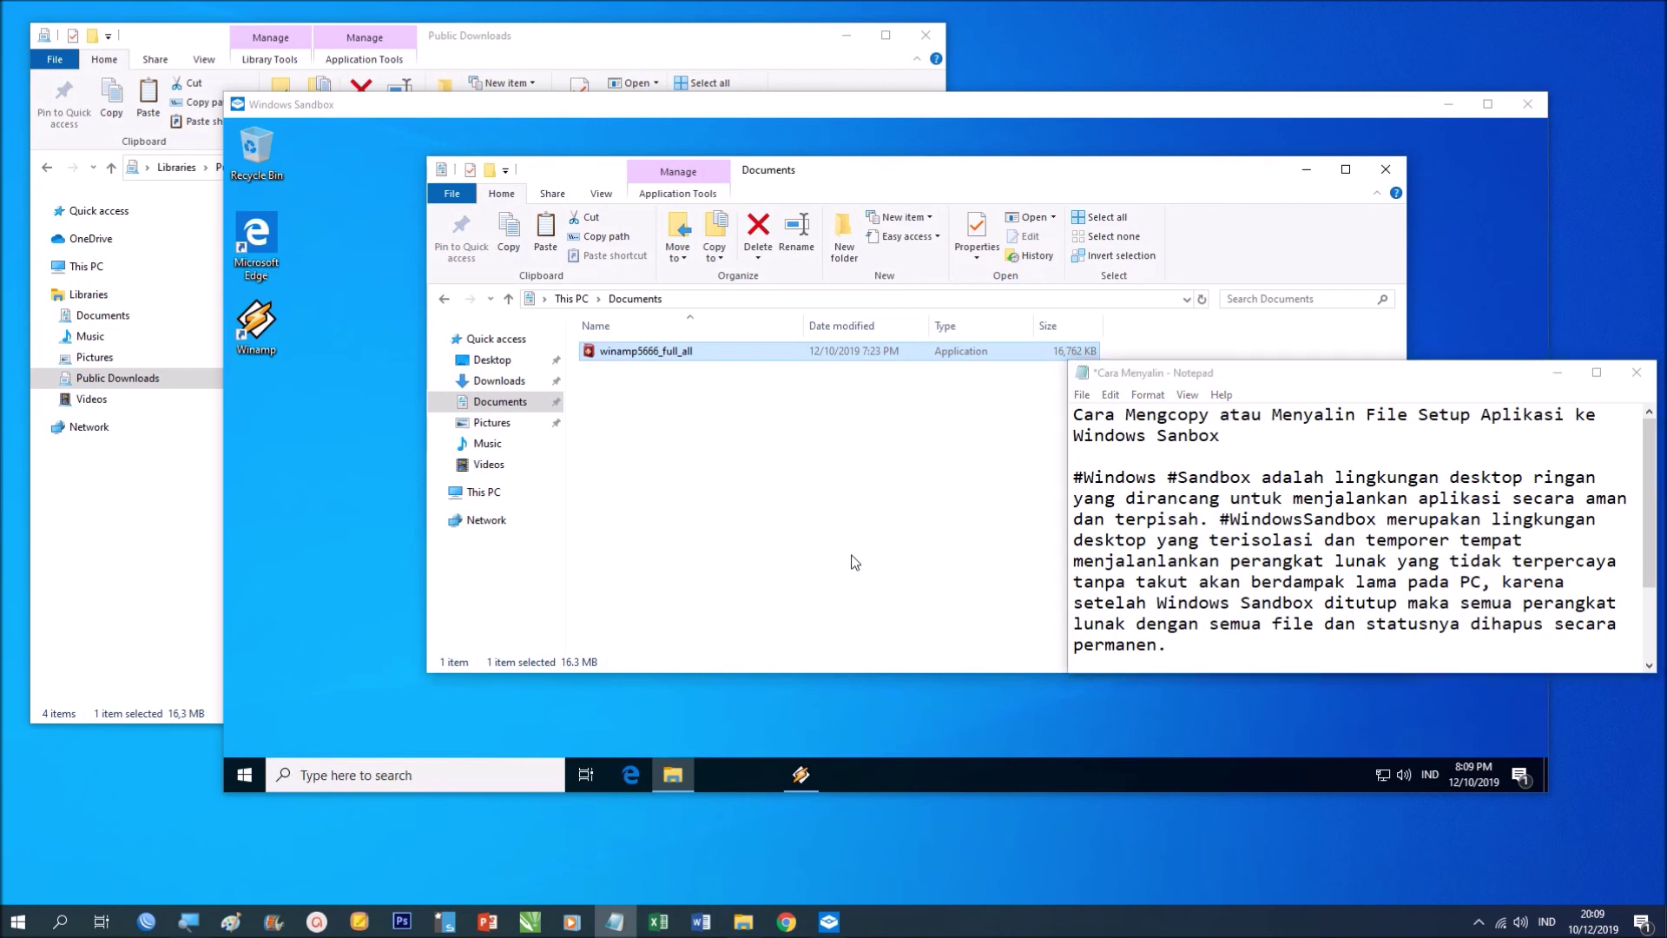